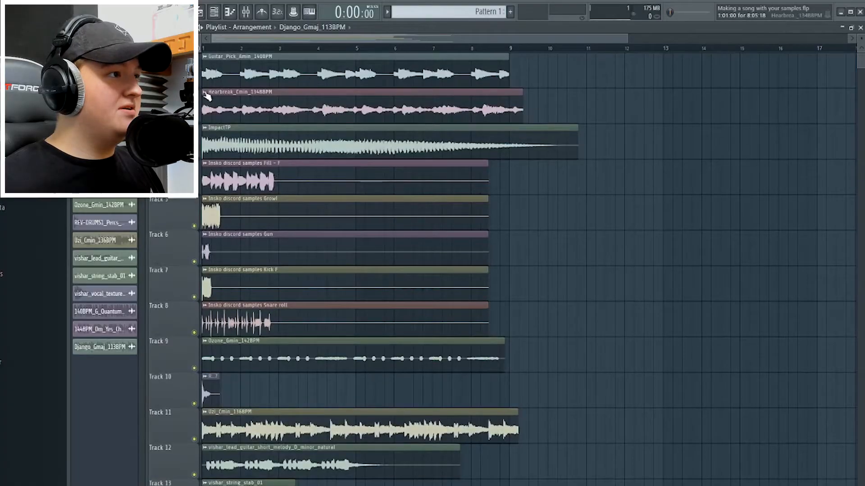
- Solo and audition the Guitar_Pick_Amin_140BPM and Hearbreak_Cmin_134BBPM samples on tracks 1 and 2
{"action": "right_click", "coordinate": [194, 83]}
{"action": "scroll", "coordinate": [340, 132], "scroll_direction": "up", "scroll_amount": 1}
{"action": "scroll", "coordinate": [215, 87], "scroll_direction": "up", "scroll_amount": 1}
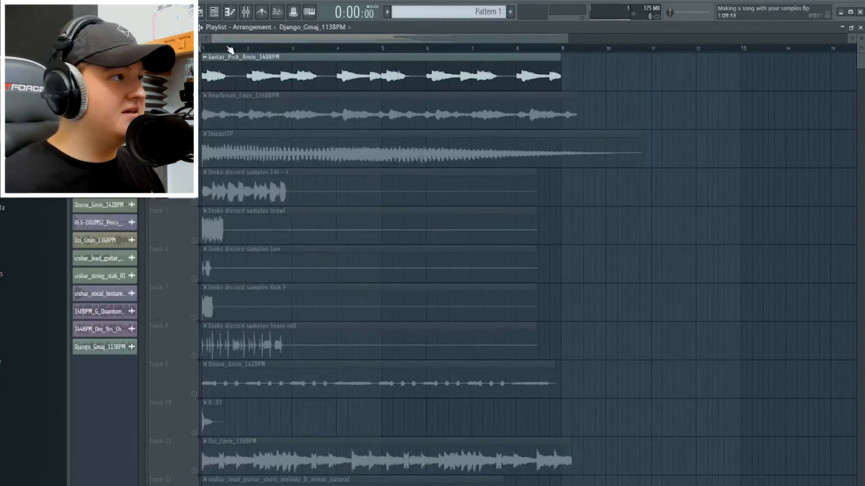
{"action": "key", "text": "space"}
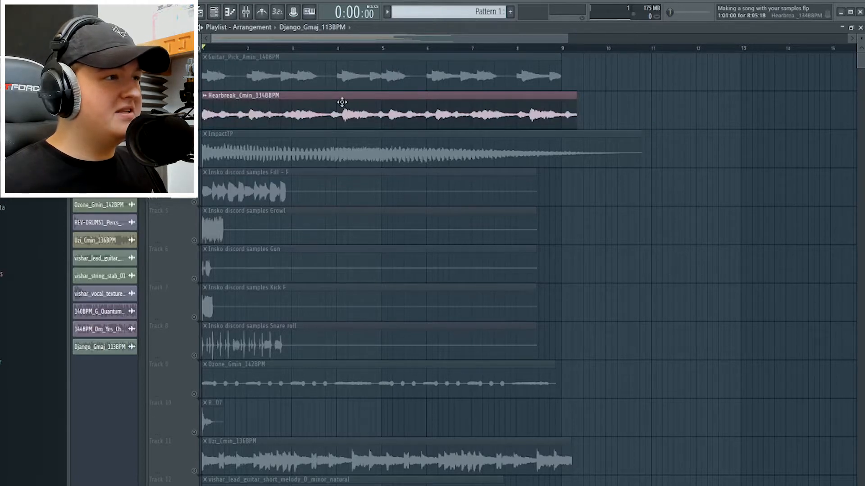
{"action": "key", "text": "space"}
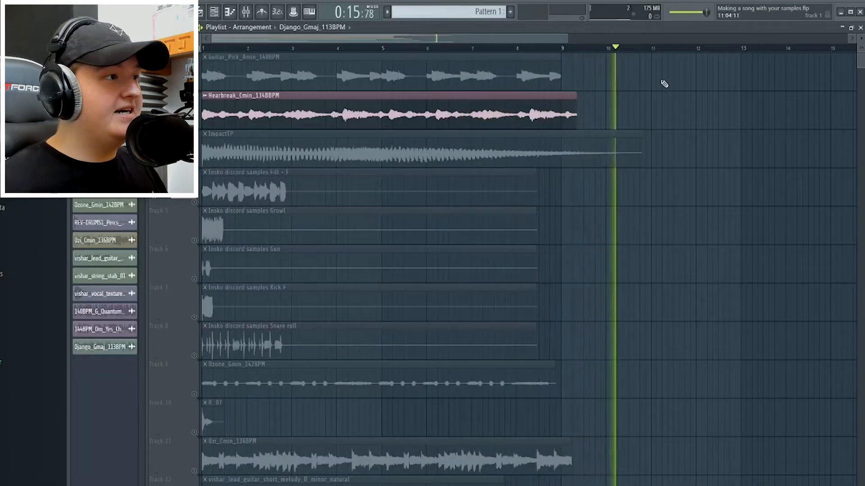
{"action": "key", "text": "space"}
{"action": "left_click", "coordinate": [637, 145]}
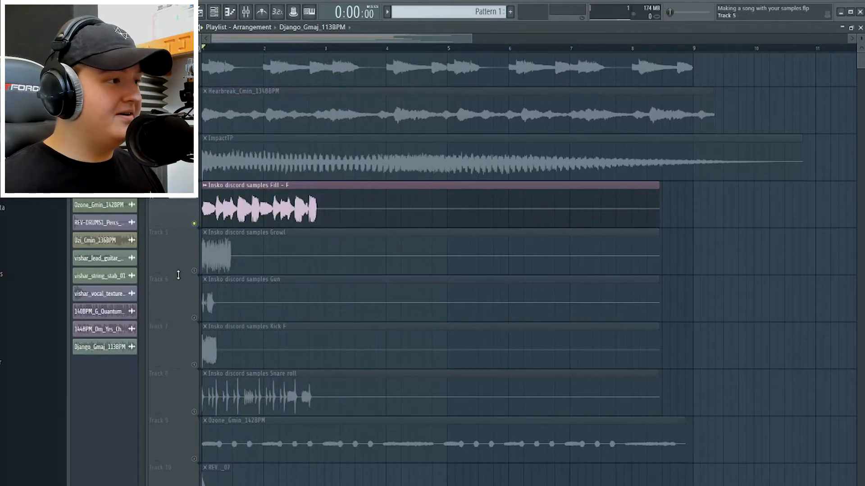
- Solo and audition the Insko Growl, Gun and Kick F samples on tracks 5 to 7 in turn
{"action": "right_click", "coordinate": [195, 272]}
{"action": "scroll", "coordinate": [395, 222], "scroll_direction": "down", "scroll_amount": 3}
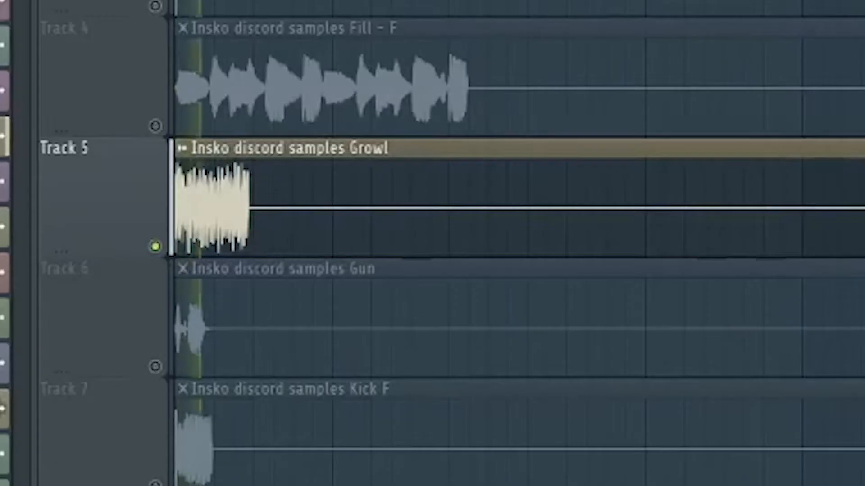
{"action": "right_click", "coordinate": [155, 366]}
{"action": "right_click", "coordinate": [155, 484]}
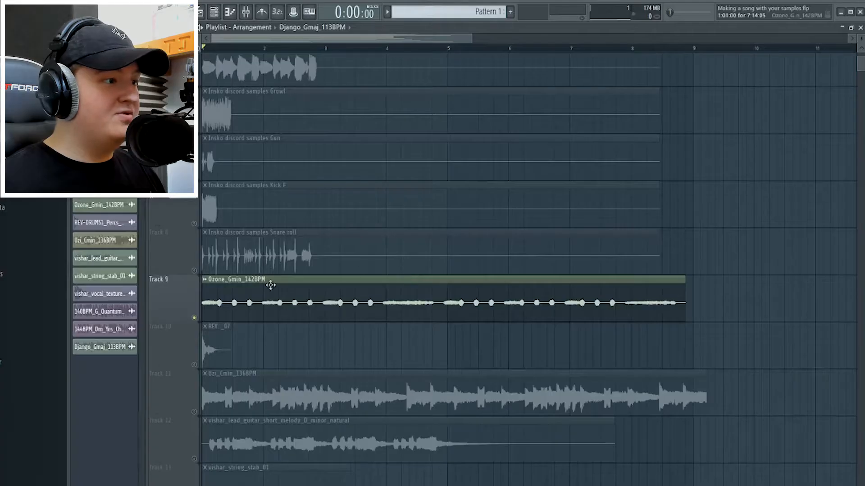
- Solo and audition the Uzi, vishar lead guitar and vishar string stab samples on tracks 11 to 13
{"action": "scroll", "coordinate": [262, 269], "scroll_direction": "down", "scroll_amount": 1}
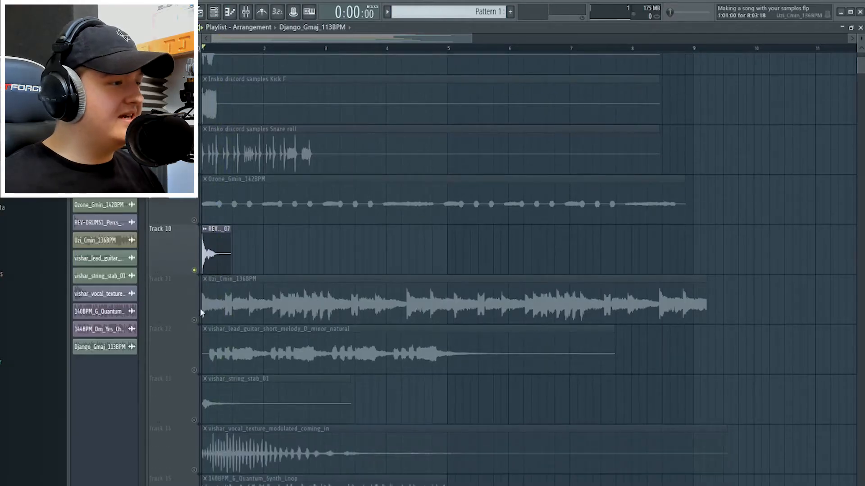
{"action": "left_click", "coordinate": [201, 321]}
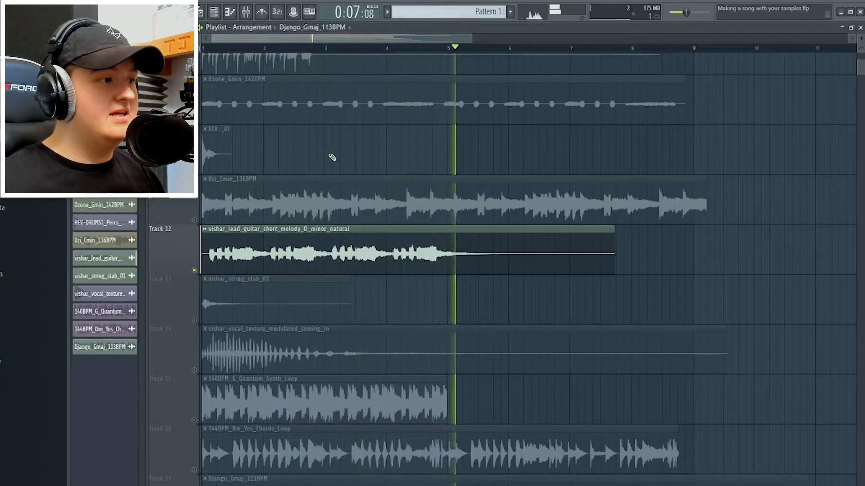
{"action": "key", "text": "space"}
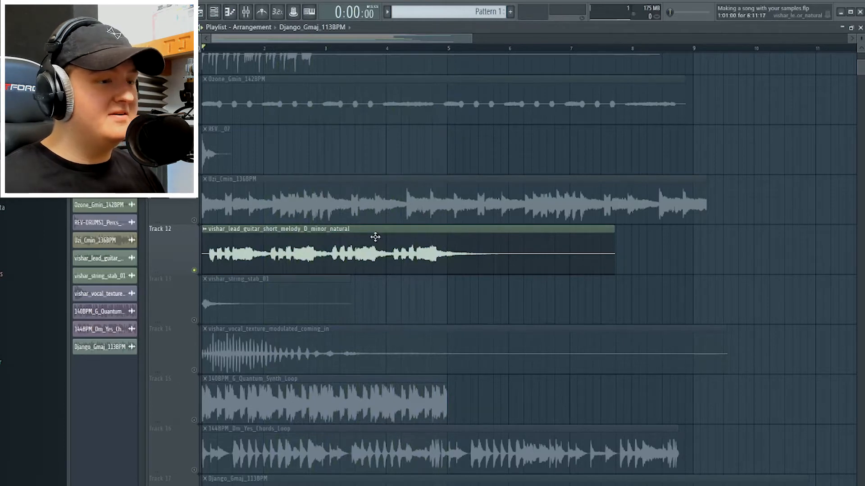
{"action": "left_click", "coordinate": [257, 284]}
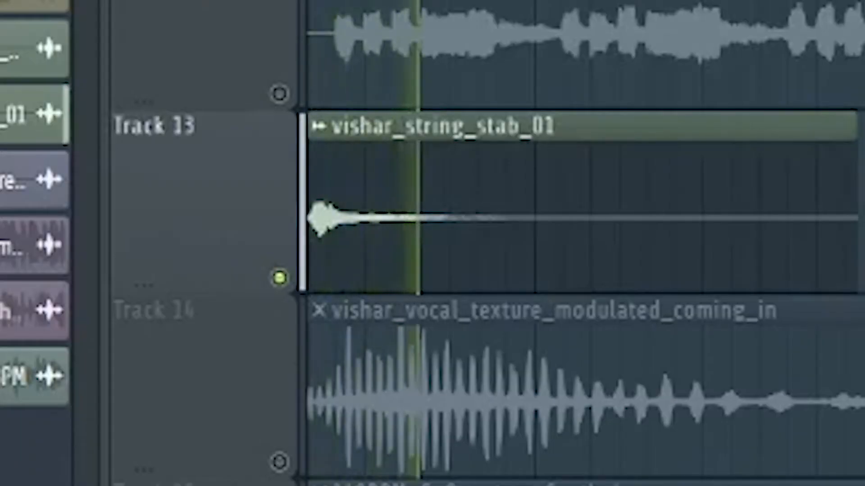
{"action": "key", "text": "space"}
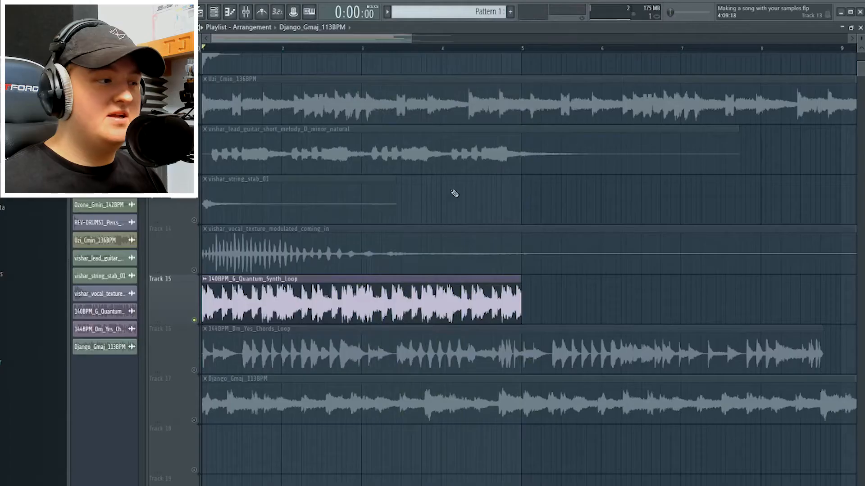
- Audition the 140BPM_G_Quantum_Synth_Loop and 144BPM_Dm_Yes_Chords_Loop samples on tracks 15 and 16
{"action": "scroll", "coordinate": [256, 301], "scroll_direction": "down", "scroll_amount": 1}
{"action": "left_click", "coordinate": [256, 302]}
{"action": "key", "text": "space"}
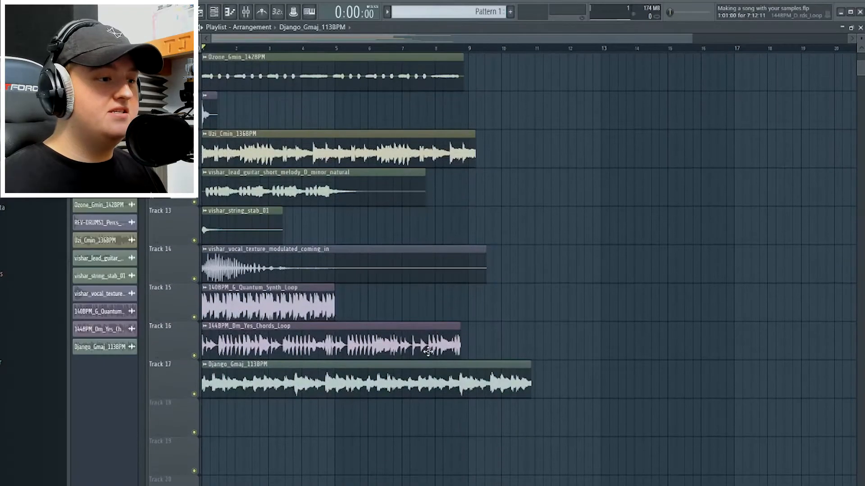
- Look over all the sample clips in the playlist from track 1 down to track 17
{"action": "left_click_drag", "start_coordinate": [375, 380], "coordinate": [511, 419]}
{"action": "left_click", "coordinate": [637, 297], "text": "ctrl"}
{"action": "scroll", "coordinate": [506, 295], "scroll_direction": "down", "scroll_amount": 2}
{"action": "scroll", "coordinate": [500, 304], "scroll_direction": "down", "scroll_amount": 1}
{"action": "scroll", "coordinate": [494, 314], "scroll_direction": "up", "scroll_amount": 4}
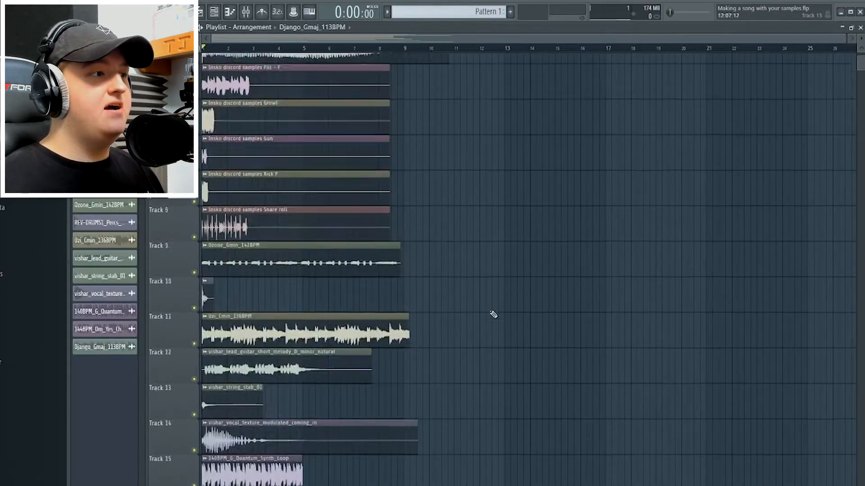
{"action": "scroll", "coordinate": [606, 234], "scroll_direction": "up", "scroll_amount": 3}
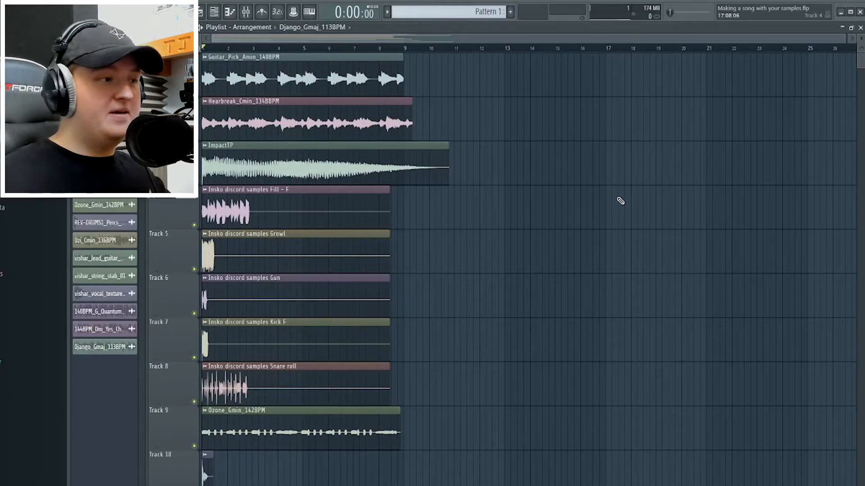
{"action": "scroll", "coordinate": [483, 201], "scroll_direction": "down", "scroll_amount": 4}
{"action": "scroll", "coordinate": [513, 205], "scroll_direction": "up", "scroll_amount": 4}
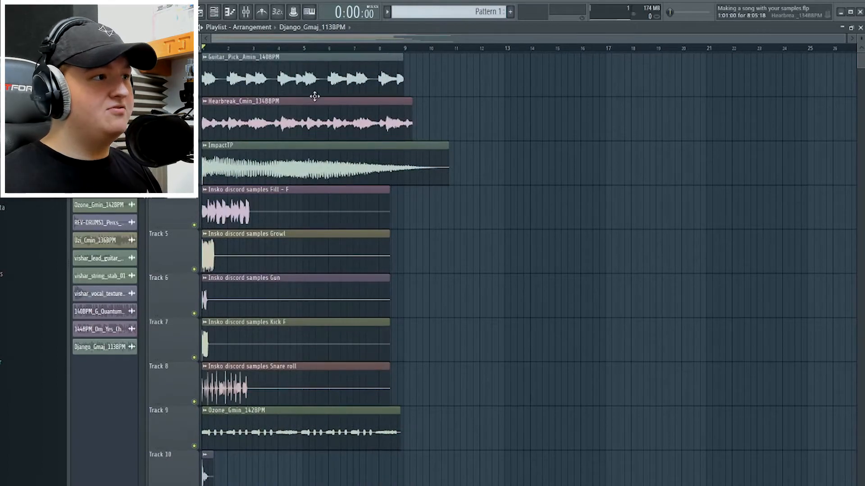
{"action": "scroll", "coordinate": [286, 120], "scroll_direction": "down", "scroll_amount": 9}
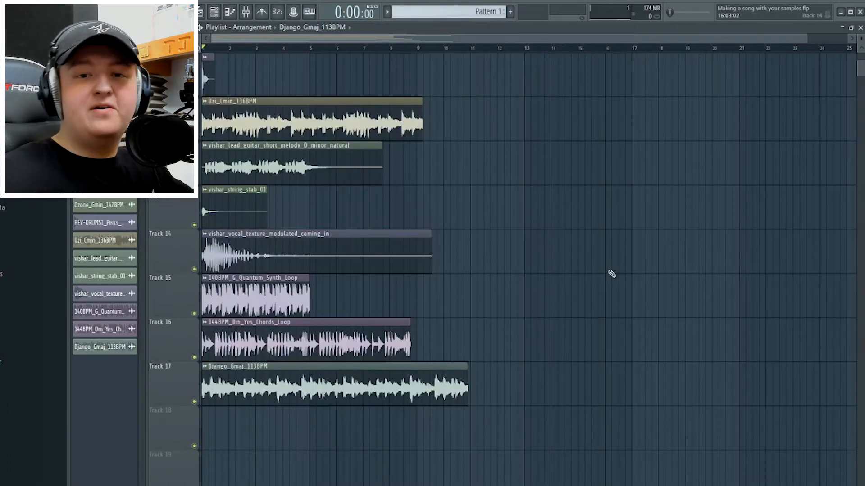
{"action": "scroll", "coordinate": [611, 273], "scroll_direction": "up", "scroll_amount": 9}
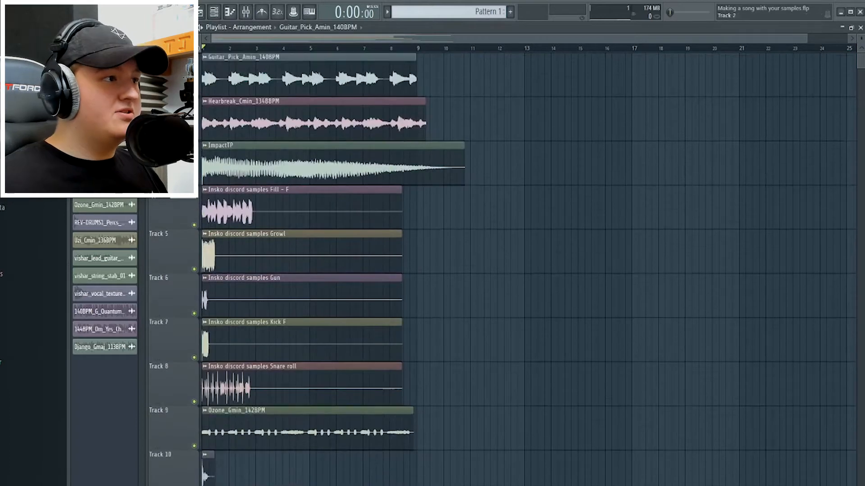
- Set the Hearbreak_Cmin_134BBPM sample's time-stretching mode to e3 generic and choose typing in the BPM for its tempo
{"action": "double_click", "coordinate": [263, 122]}
{"action": "left_click", "coordinate": [365, 173]}
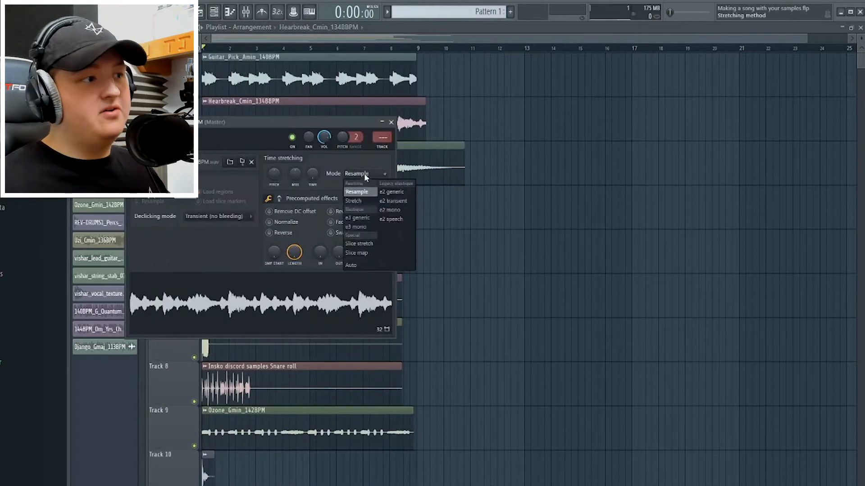
{"action": "left_click", "coordinate": [359, 218]}
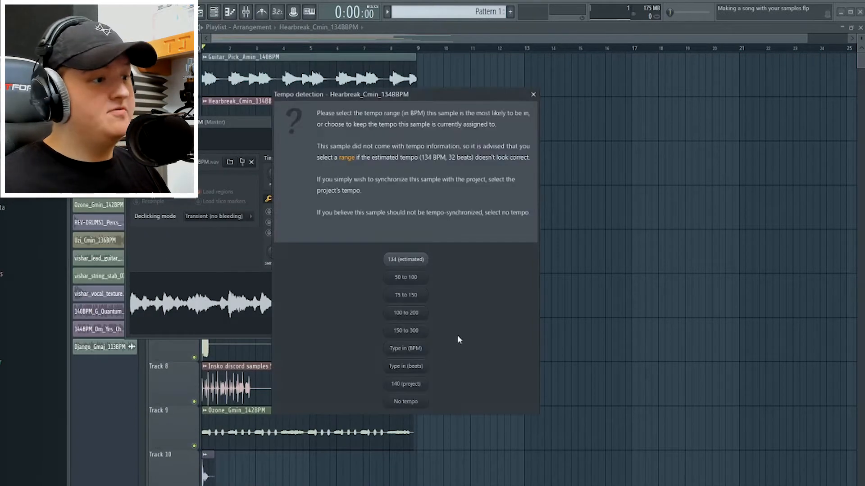
{"action": "left_click", "coordinate": [400, 355]}
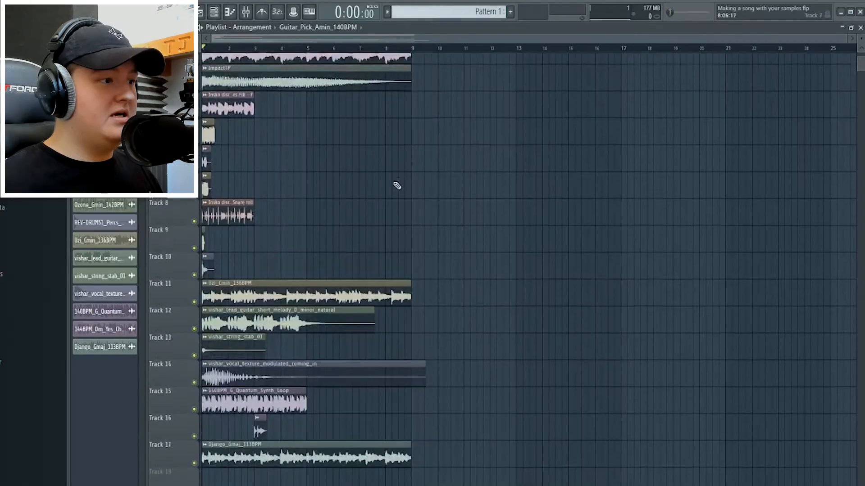
- Solo track 9 to audition the shortened Ozone_Gmin_142BPM clip
{"action": "scroll", "coordinate": [243, 295], "scroll_direction": "up", "scroll_amount": 3}
{"action": "scroll", "coordinate": [234, 295], "scroll_direction": "up", "scroll_amount": 2}
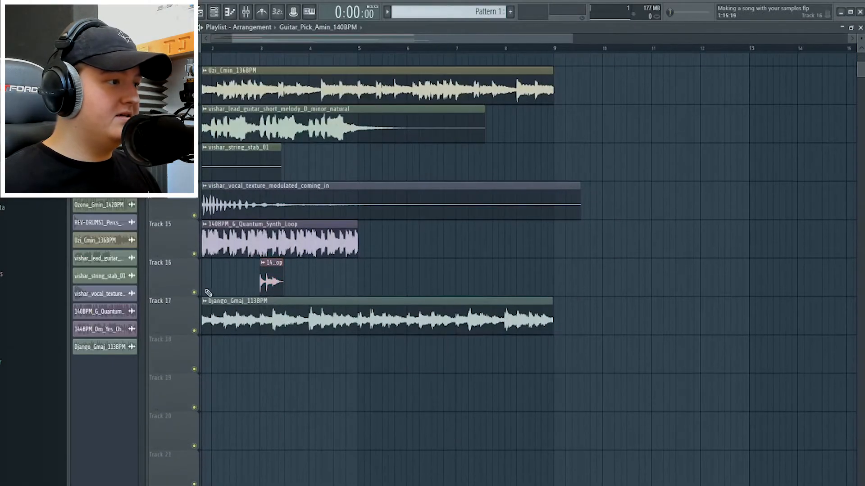
{"action": "scroll", "coordinate": [221, 295], "scroll_direction": "up", "scroll_amount": 2}
{"action": "scroll", "coordinate": [217, 295], "scroll_direction": "up", "scroll_amount": 3}
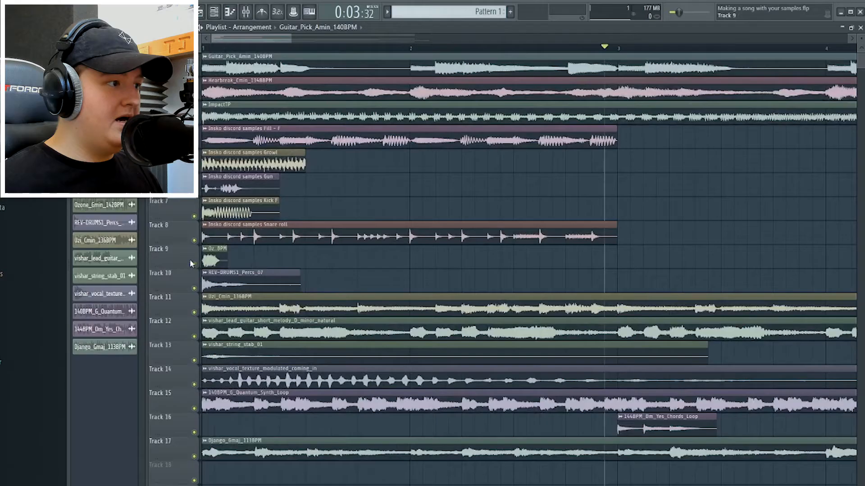
{"action": "left_click", "coordinate": [195, 262]}
{"action": "left_click", "coordinate": [196, 263]}
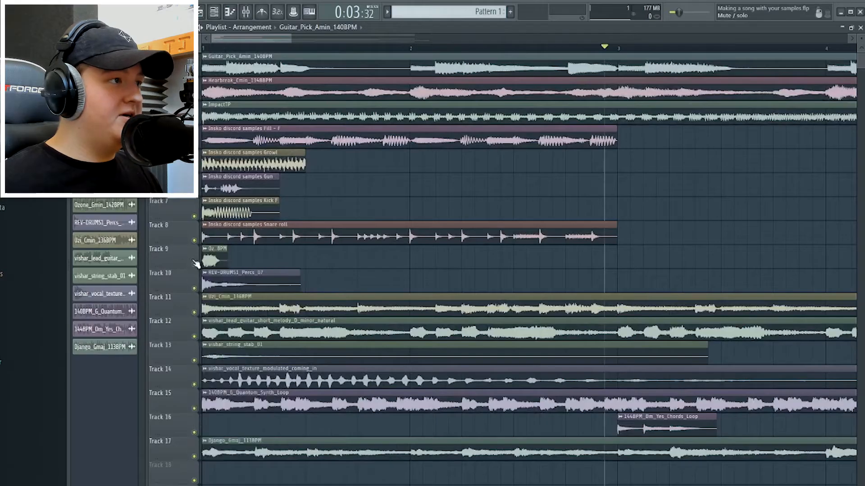
{"action": "right_click", "coordinate": [194, 264]}
- Play the Hearbreak_Cmin_134BBPM clip from bar 13
{"action": "scroll", "coordinate": [257, 265], "scroll_direction": "up", "scroll_amount": 3}
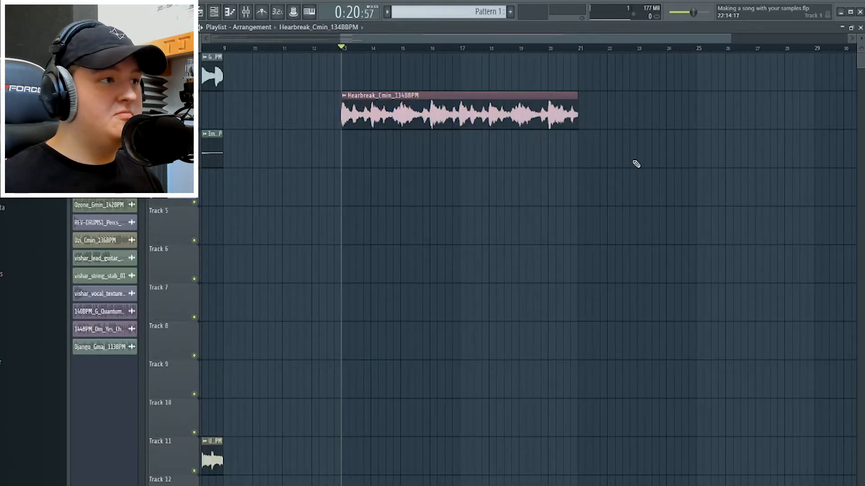
{"action": "key", "text": "space"}
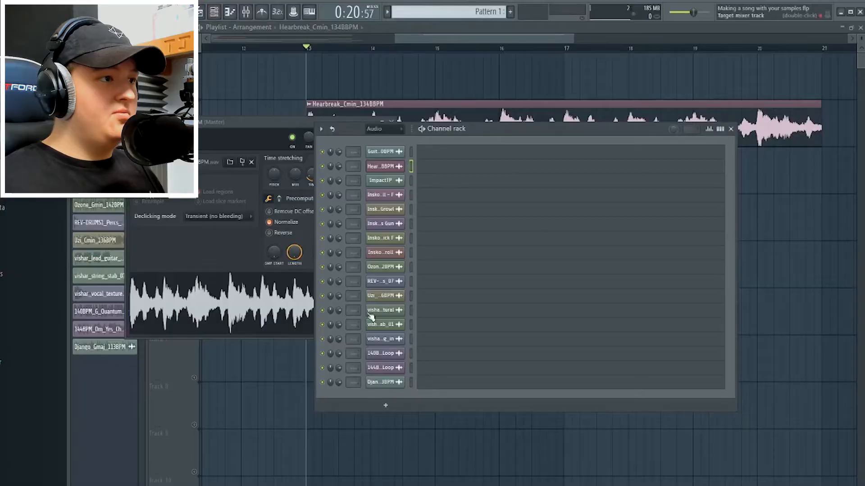
- Show all channels in the Channel rack and add a Slicex channel for the Hearbreak_Cmin_134BBPM sample
{"action": "left_click", "coordinate": [384, 142]}
{"action": "left_click_drag", "start_coordinate": [449, 131], "coordinate": [529, 79]}
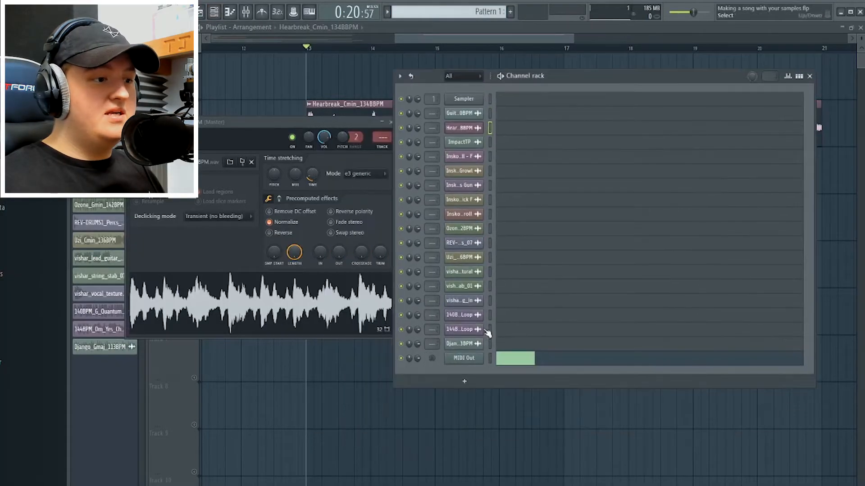
{"action": "left_click", "coordinate": [464, 381]}
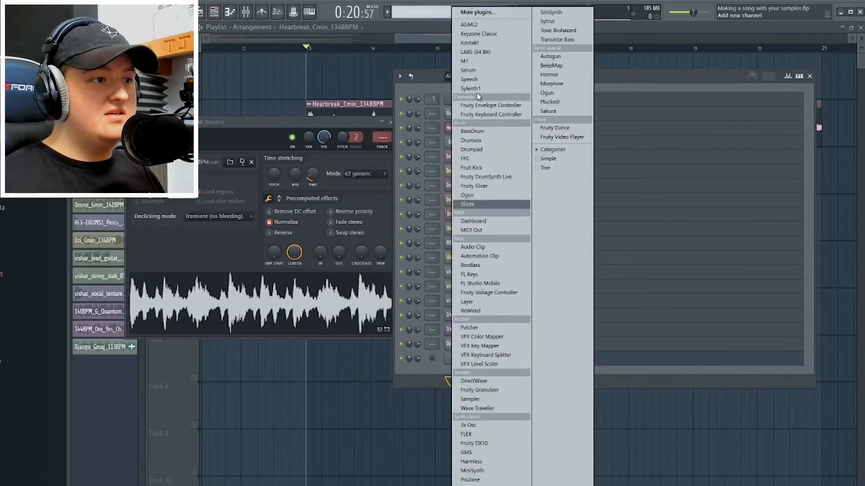
{"action": "left_click", "coordinate": [468, 204]}
{"action": "double_click", "coordinate": [315, 113]}
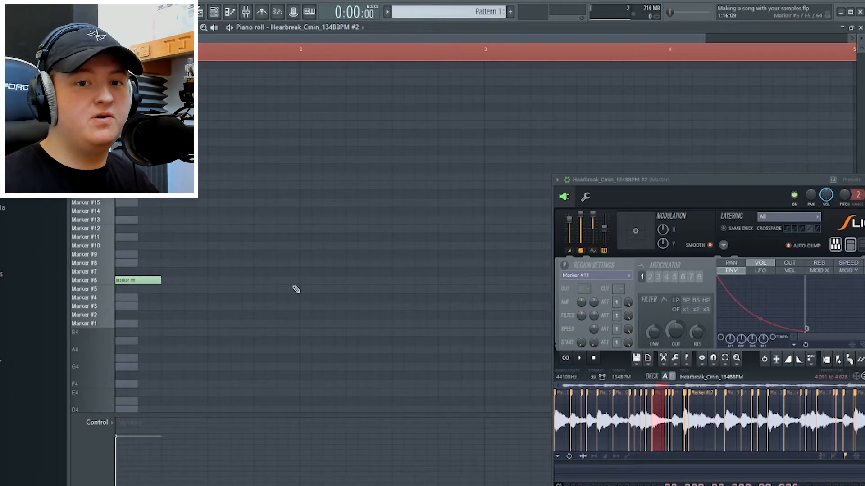
- Play the Marker #6 slice in the piano roll to hear it on its own
{"action": "key", "text": "space"}
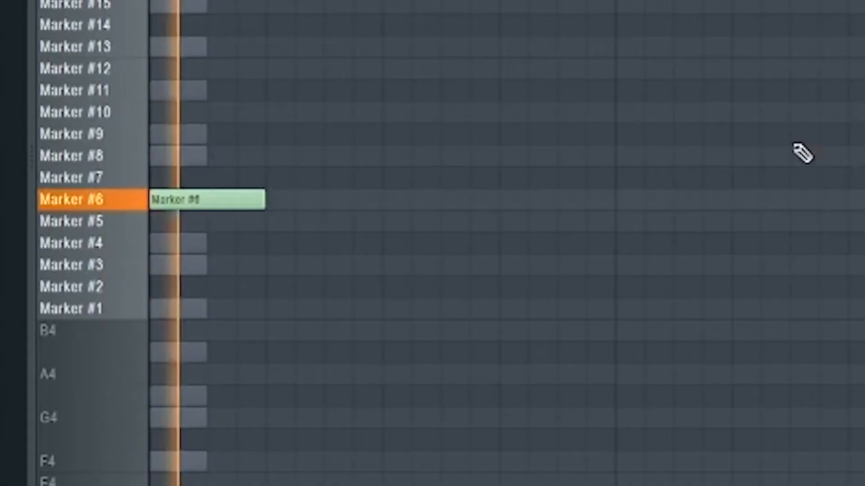
{"action": "key", "text": "space"}
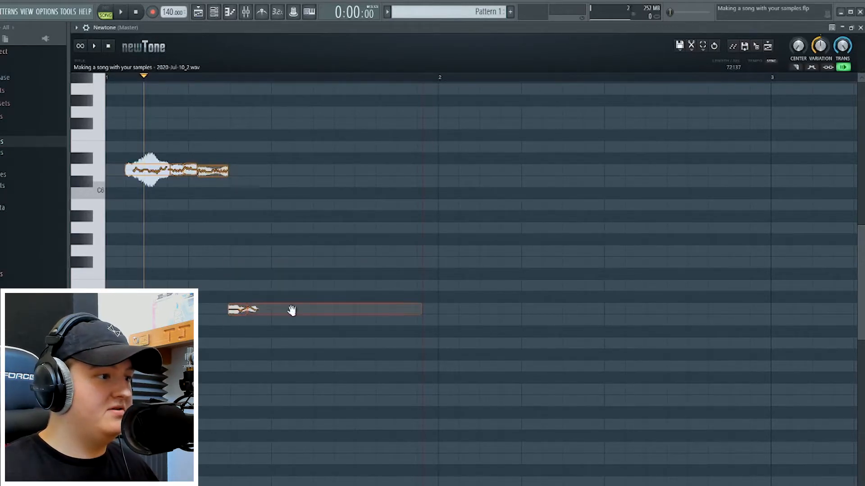
- Raise the low note segment in Newtone to D6 and place the pitch-corrected sample in the playlist
{"action": "left_click_drag", "start_coordinate": [330, 308], "coordinate": [329, 170]}
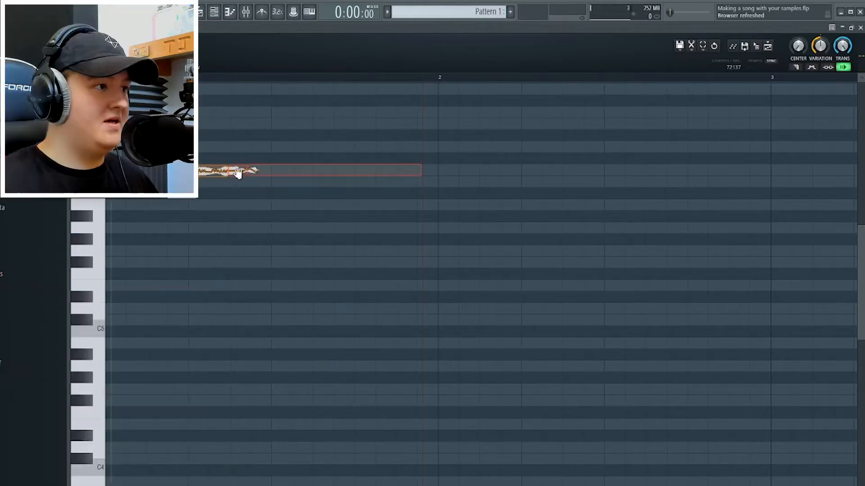
{"action": "double_click", "coordinate": [758, 27]}
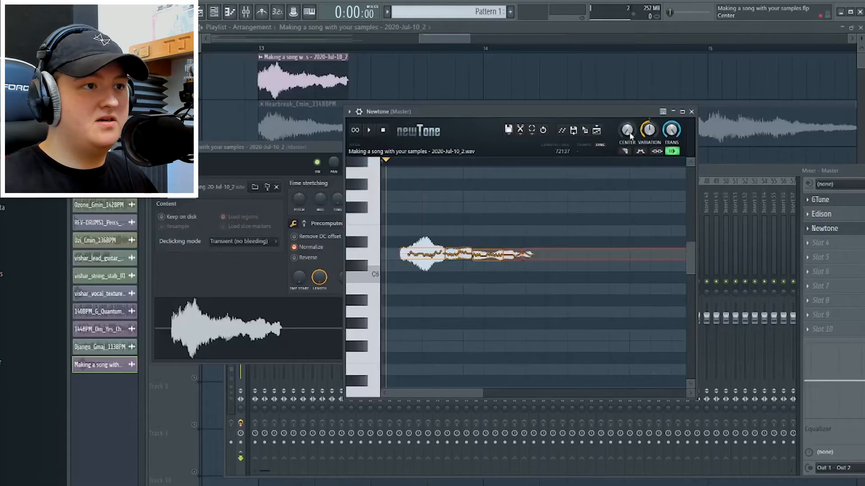
{"action": "left_click_drag", "start_coordinate": [593, 136], "coordinate": [332, 120]}
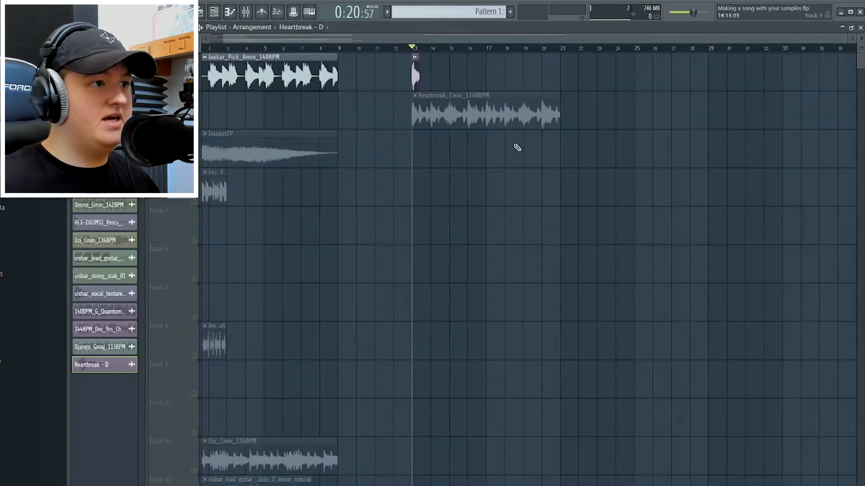
- Remove the full Hearbreak_Cmin loop clip at bar 13 from track 2
{"action": "key", "text": "ctrl+z"}
{"action": "scroll", "coordinate": [392, 187], "scroll_direction": "up", "scroll_amount": 2}
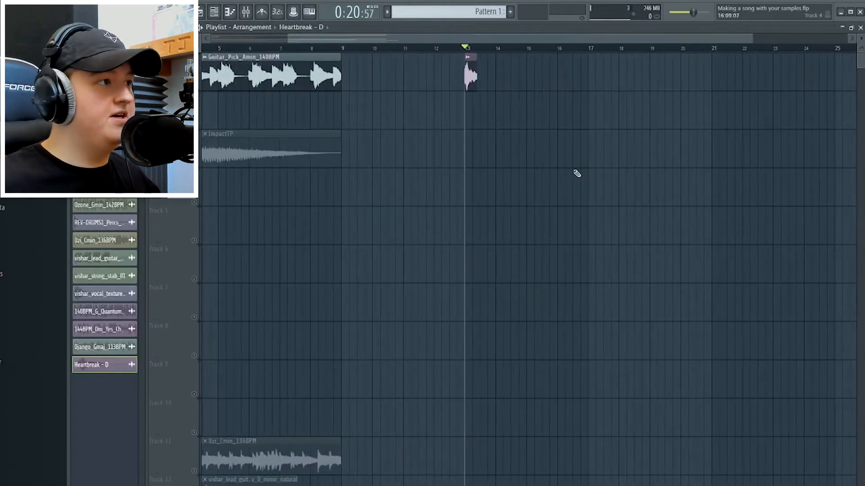
- Add a LABS (64 Bit) instrument channel to the Channel rack
{"action": "key", "text": "F6"}
{"action": "left_click", "coordinate": [464, 367]}
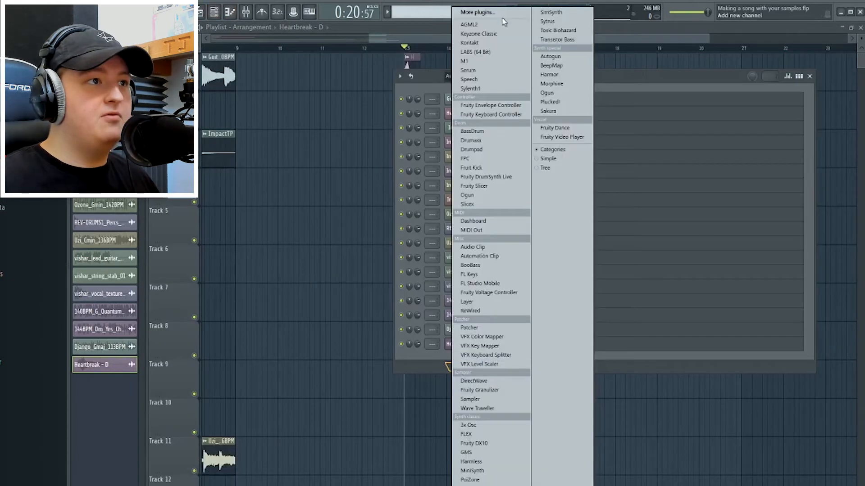
{"action": "left_click", "coordinate": [499, 56]}
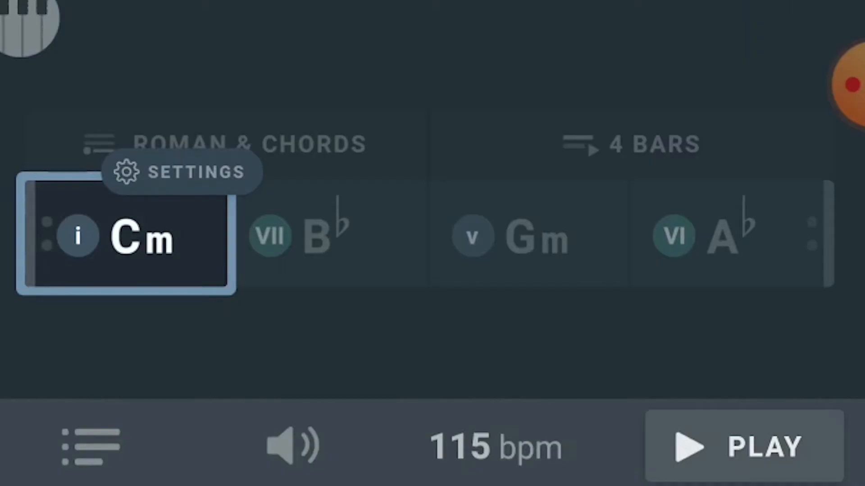
- Step through the Cm, B♭, Gm and A♭ chords of the four-bar progression in the mobile chord app
{"action": "left_click", "coordinate": [329, 235]}
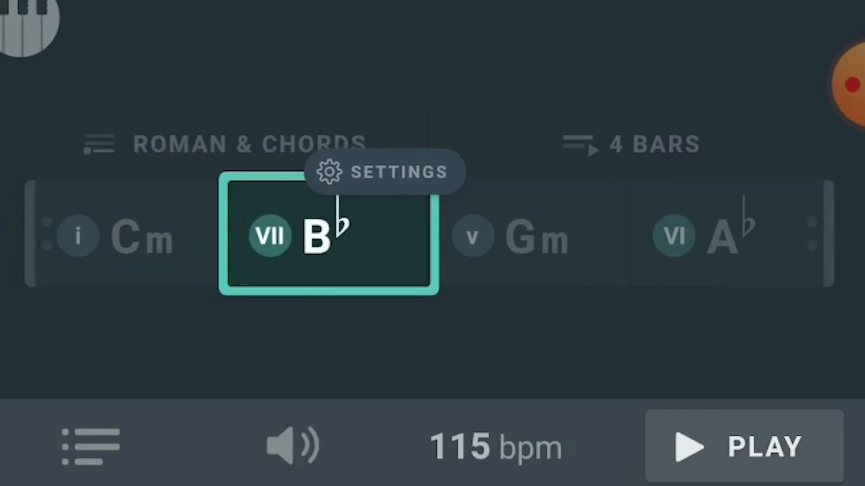
{"action": "left_click", "coordinate": [532, 234]}
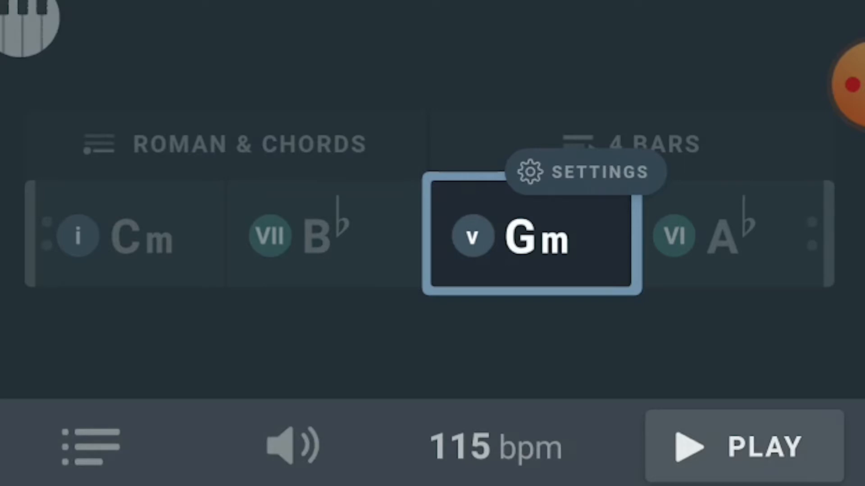
{"action": "left_click", "coordinate": [733, 234]}
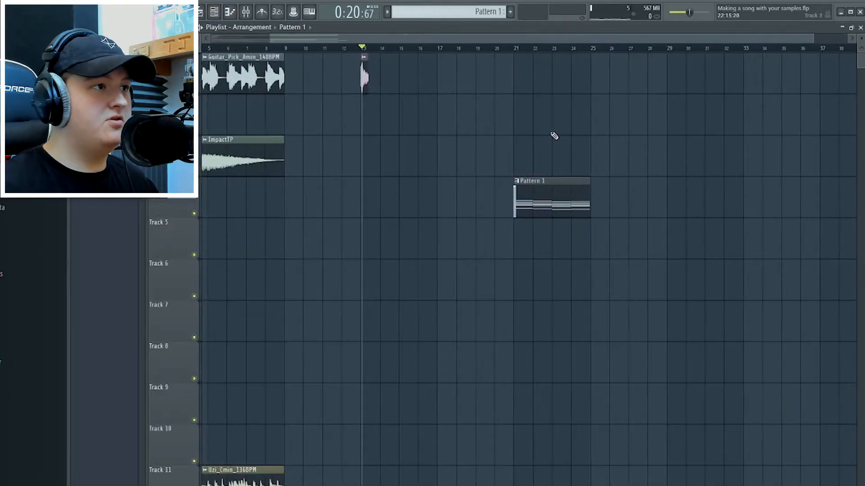
- Open the Heartbreak - D clip's channel settings and bring up the choices for adding a new channel to the Channel rack
{"action": "double_click", "coordinate": [363, 71]}
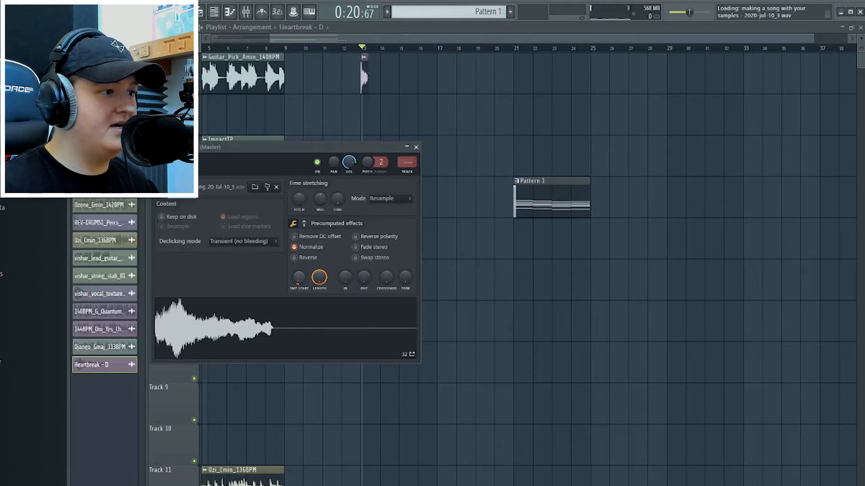
{"action": "left_click", "coordinate": [215, 12]}
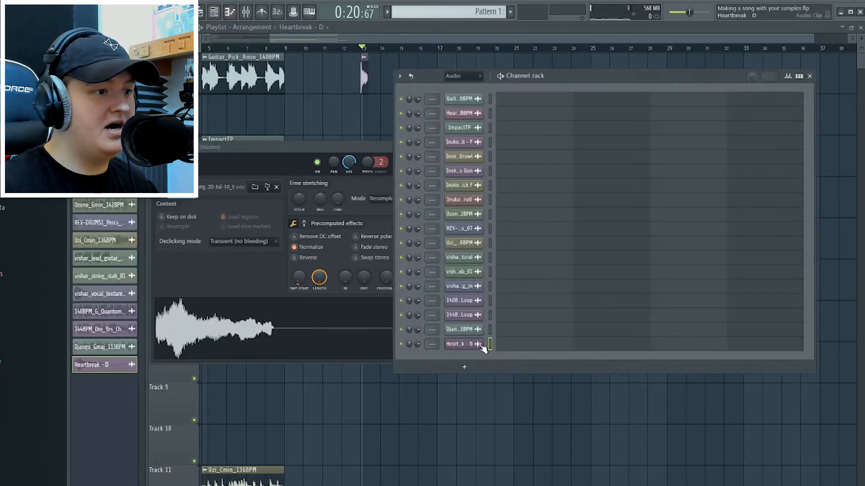
{"action": "left_click", "coordinate": [465, 366]}
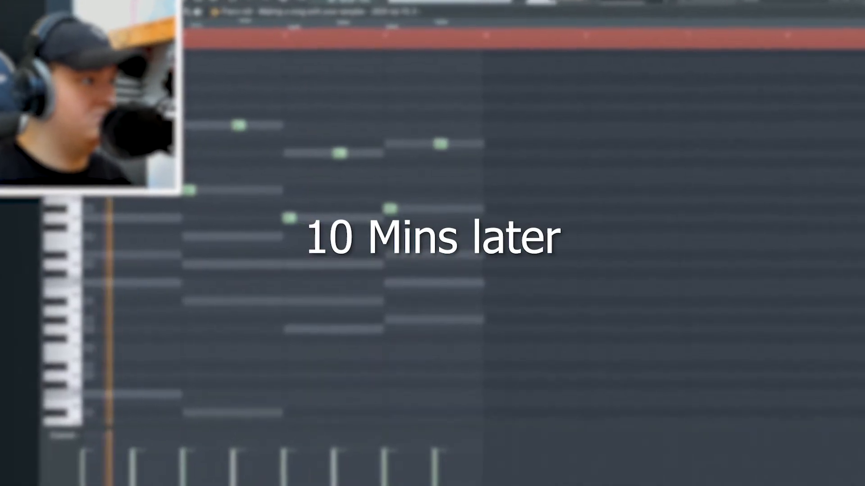
- Keep only the short C4, A#3, G3 and G#3 notes at the bar starts in the sampled channel and play the pattern
{"action": "left_click_drag", "start_coordinate": [560, 285], "coordinate": [289, 185]}
{"action": "left_click", "coordinate": [251, 267], "text": "ctrl"}
{"action": "scroll", "coordinate": [315, 236], "scroll_direction": "up", "scroll_amount": 2}
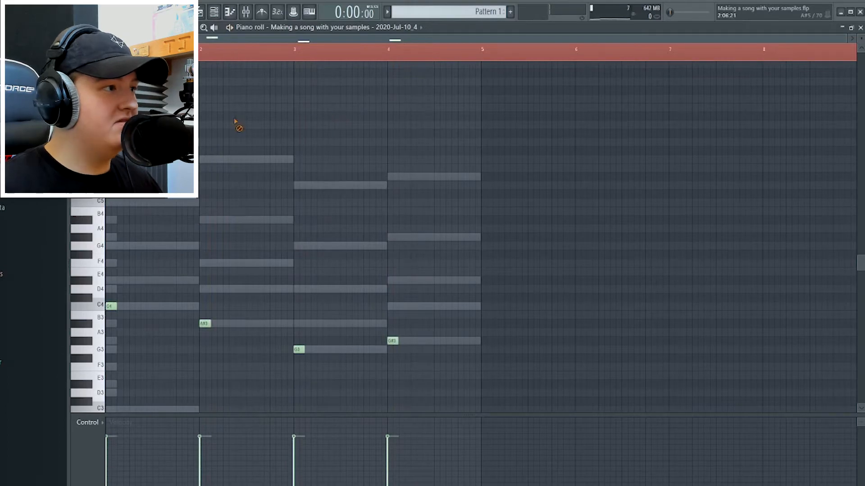
{"action": "key", "text": "space"}
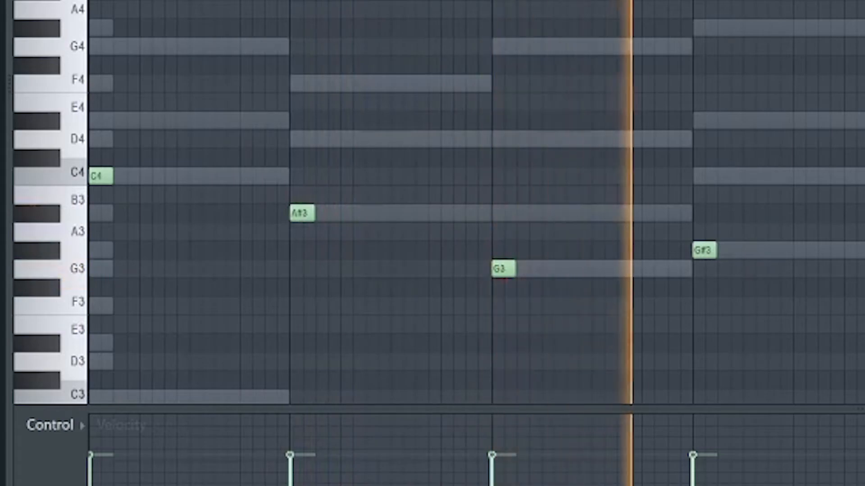
{"action": "key", "text": "space"}
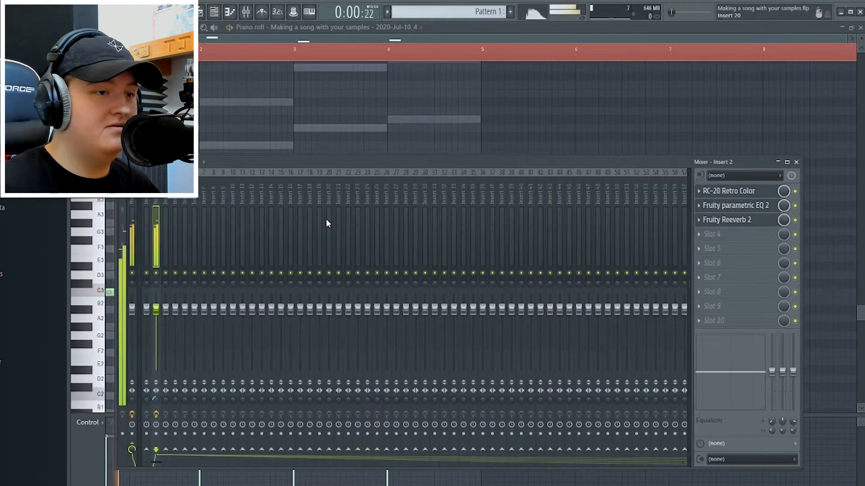
- Open Fruity Reeverb 2 on Insert 2 and turn off solo for the Heartbreak sampler channel
{"action": "left_click", "coordinate": [734, 221]}
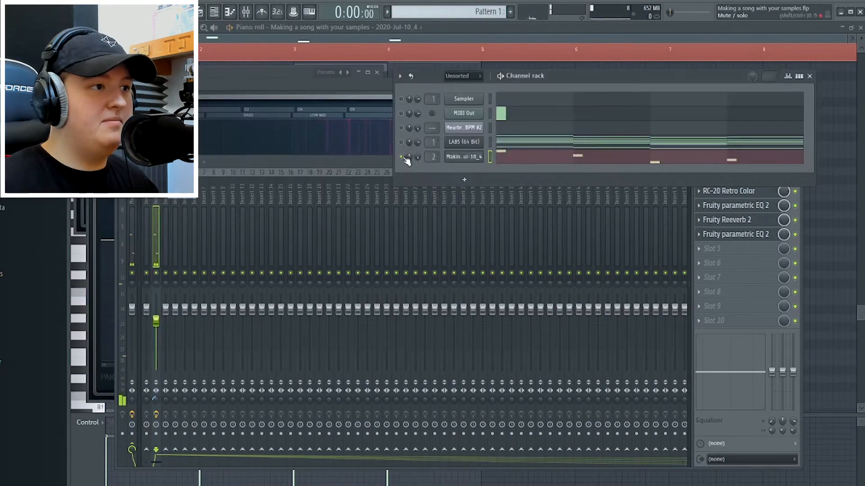
{"action": "right_click", "coordinate": [406, 158]}
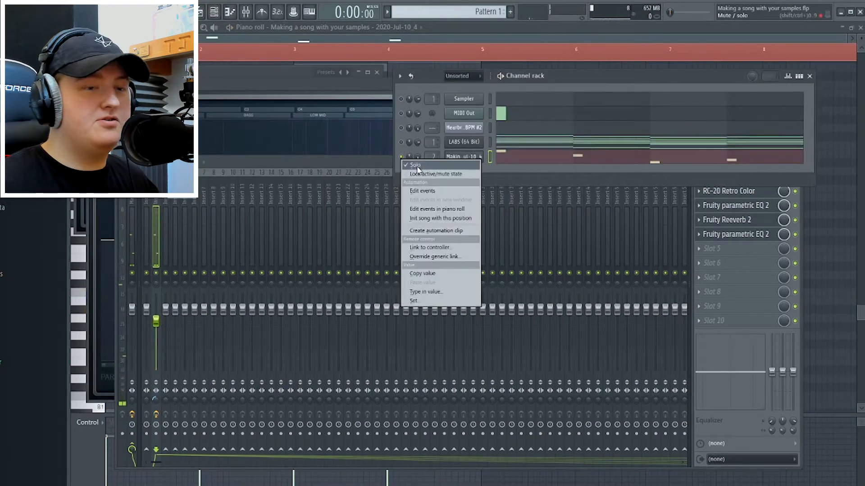
{"action": "key", "text": "Escape"}
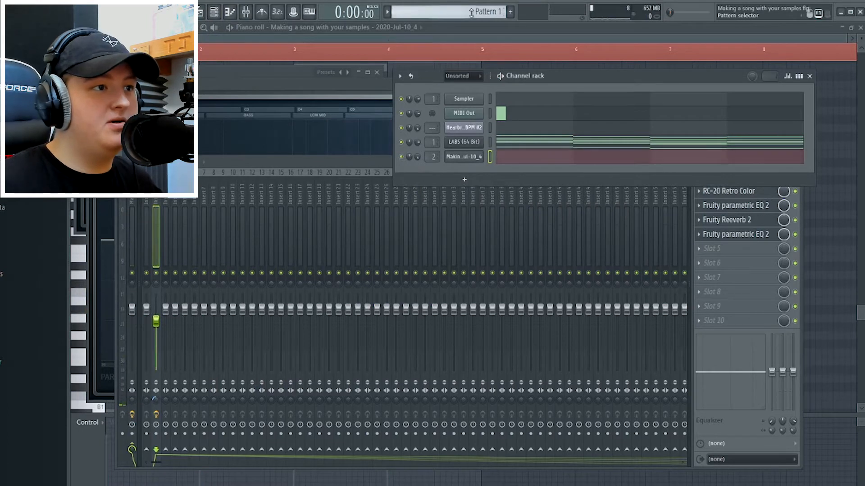
- Move the extra kick hit to just before the third bar of Pattern 1 in the playlist and listen to the beat
{"action": "scroll", "coordinate": [471, 12], "scroll_direction": "down", "scroll_amount": 2}
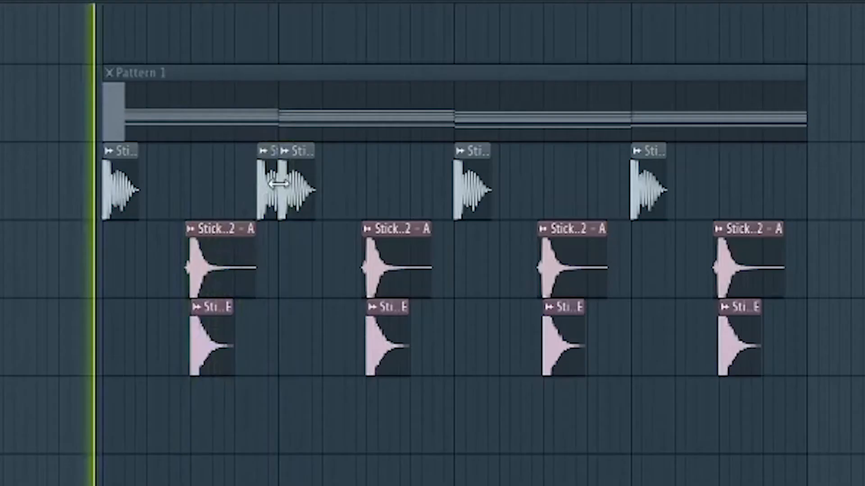
{"action": "left_click_drag", "start_coordinate": [276, 170], "coordinate": [448, 190]}
{"action": "scroll", "coordinate": [484, 272], "scroll_direction": "down", "scroll_amount": 5}
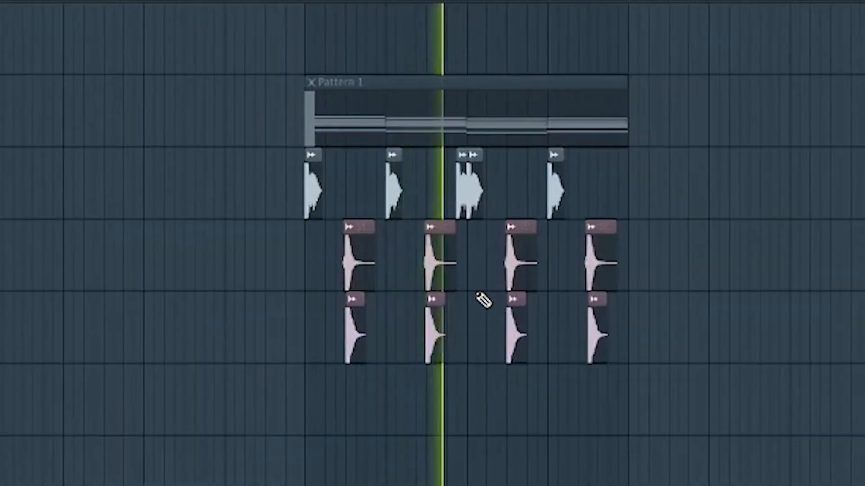
{"action": "scroll", "coordinate": [484, 302], "scroll_direction": "up", "scroll_amount": 4}
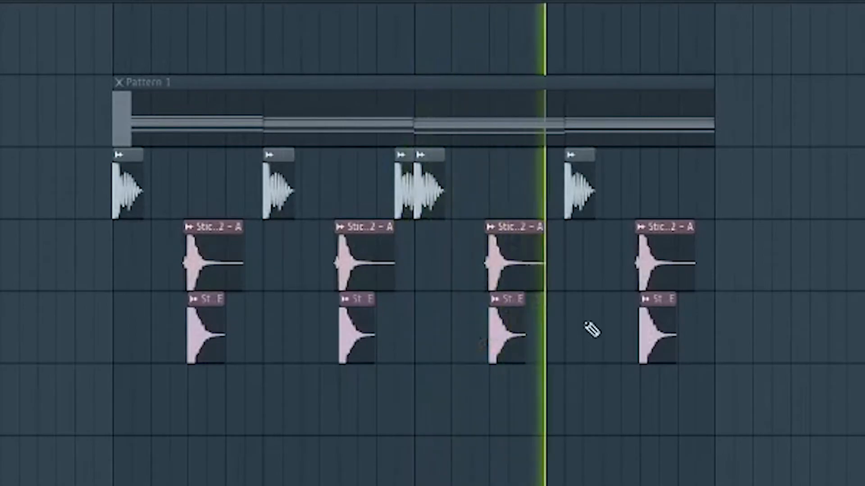
{"action": "scroll", "coordinate": [810, 311], "scroll_direction": "up", "scroll_amount": 3}
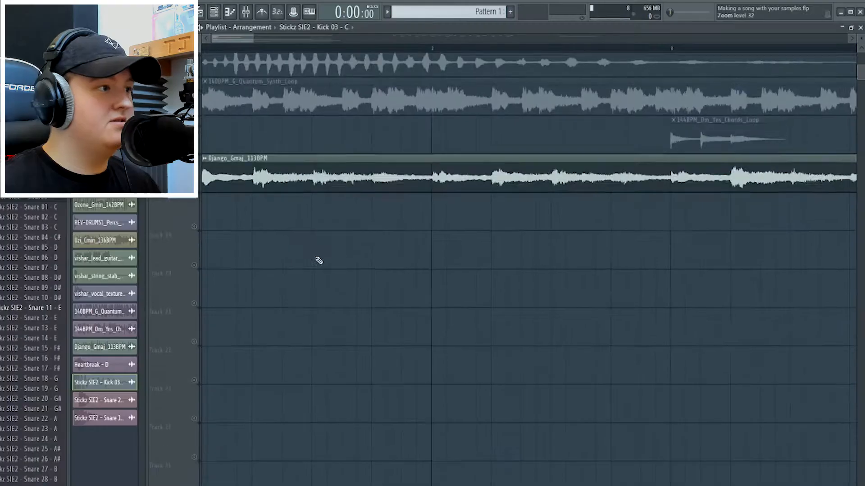
- Trim the Django_Gmaj_113BPM clip to its first note and open GTune on the master track to check its pitch
{"action": "scroll", "coordinate": [248, 257], "scroll_direction": "down", "scroll_amount": 1}
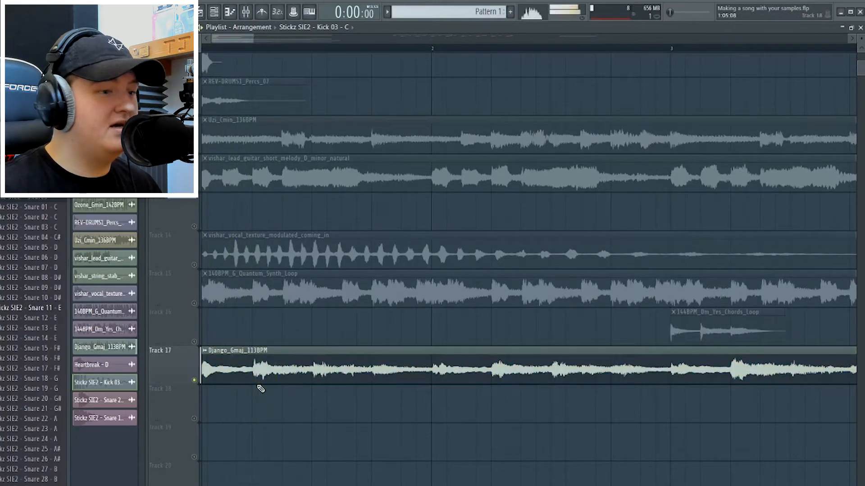
{"action": "right_click", "coordinate": [324, 357]}
{"action": "double_click", "coordinate": [234, 367]}
{"action": "left_click", "coordinate": [245, 12]}
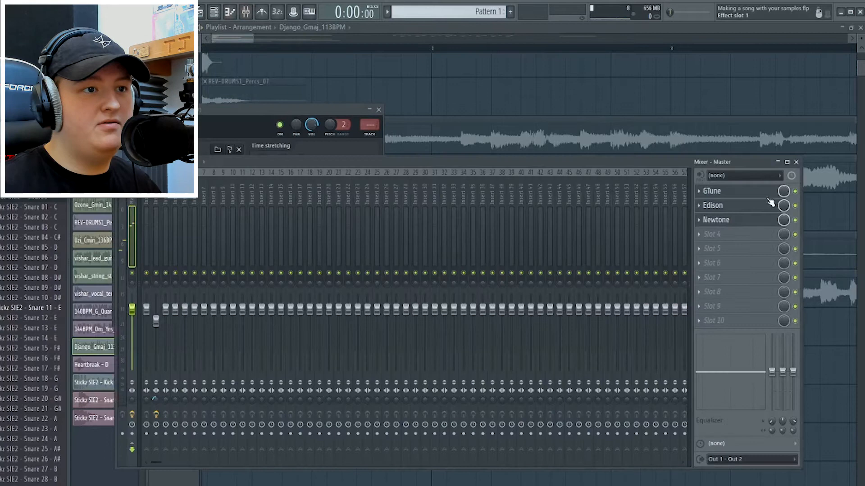
{"action": "left_click", "coordinate": [738, 191]}
{"action": "left_click_drag", "start_coordinate": [154, 98], "coordinate": [358, 106]}
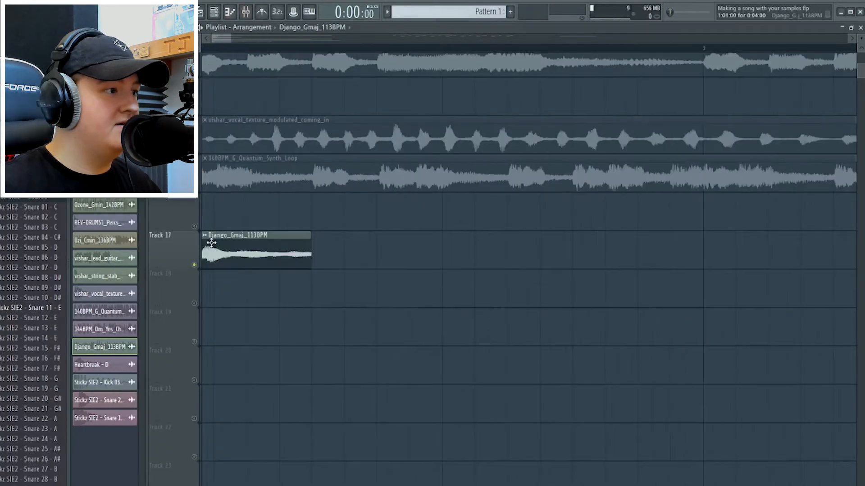
- Make the trimmed Django clip a unique sample named "D from Django"
{"action": "right_click", "coordinate": [206, 241]}
{"action": "left_click", "coordinate": [305, 253]}
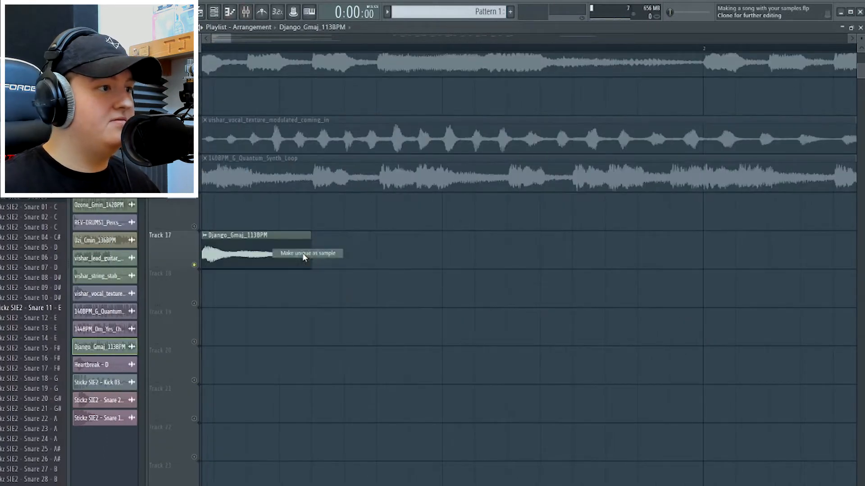
{"action": "left_click", "coordinate": [446, 289]}
{"action": "left_click", "coordinate": [466, 427]}
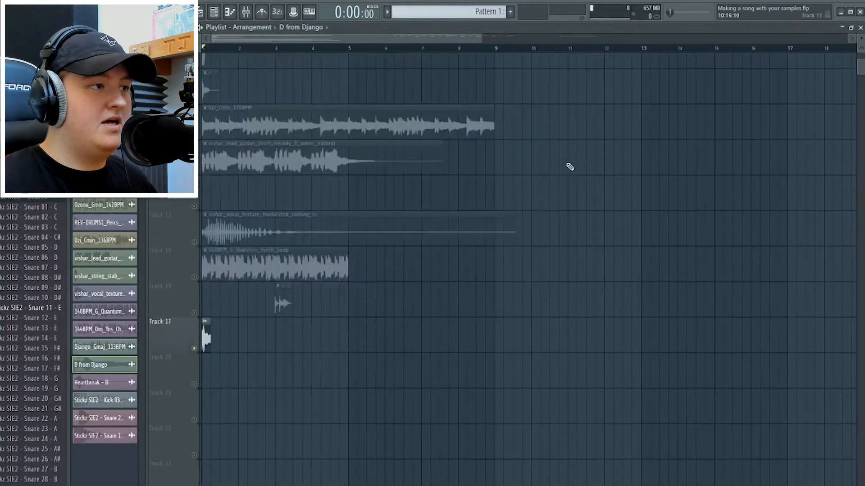
- Open the piano roll of the D from Django #2 channel and play the playlist arrangement
{"action": "scroll", "coordinate": [527, 111], "scroll_direction": "up", "scroll_amount": 5}
{"action": "scroll", "coordinate": [507, 132], "scroll_direction": "down", "scroll_amount": 3}
{"action": "scroll", "coordinate": [428, 210], "scroll_direction": "down", "scroll_amount": 4}
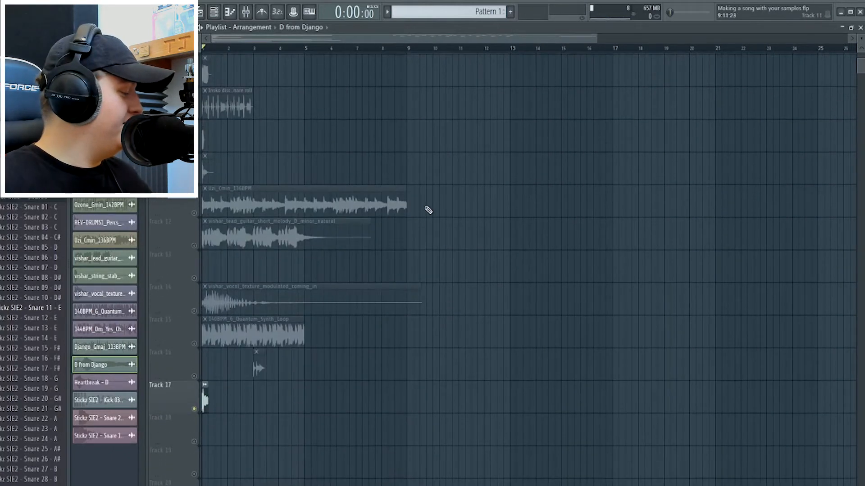
{"action": "left_click", "coordinate": [241, 14]}
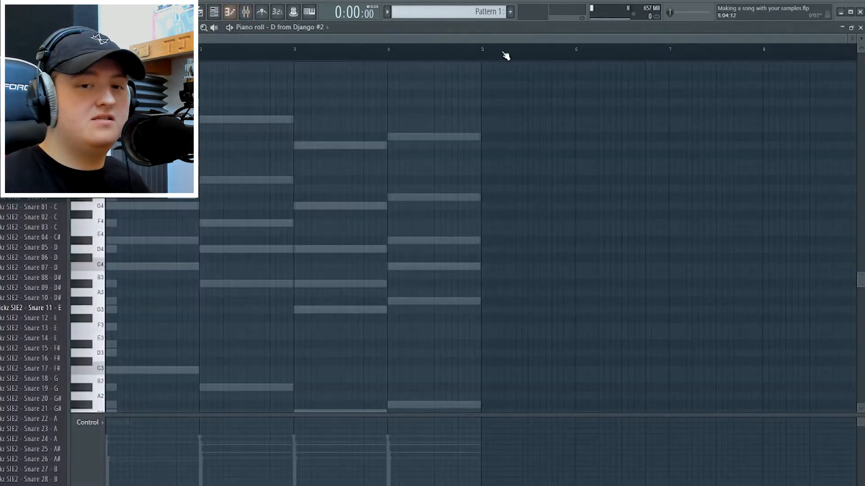
{"action": "left_click", "coordinate": [213, 13]}
{"action": "key", "text": "space"}
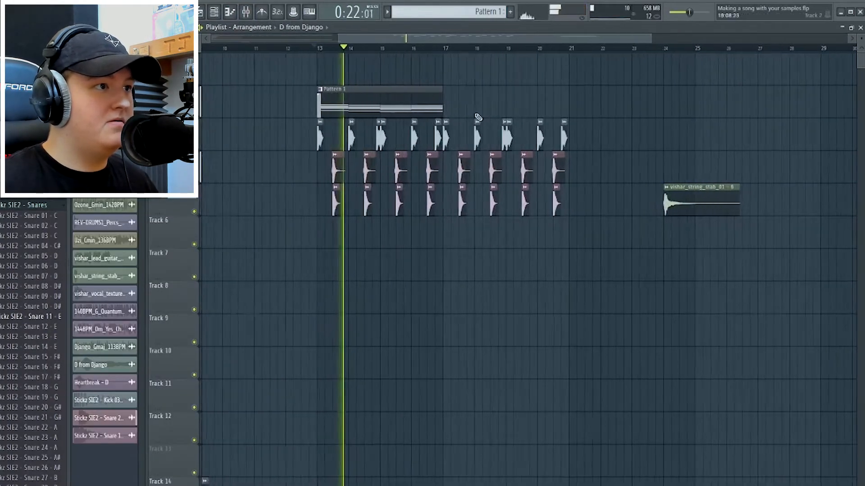
- Open Pattern 1 and clear the chord notes from its LABS (64 Bit) piano roll
{"action": "double_click", "coordinate": [418, 97]}
{"action": "left_click", "coordinate": [214, 13]}
{"action": "scroll", "coordinate": [359, 100], "scroll_direction": "up", "scroll_amount": 2}
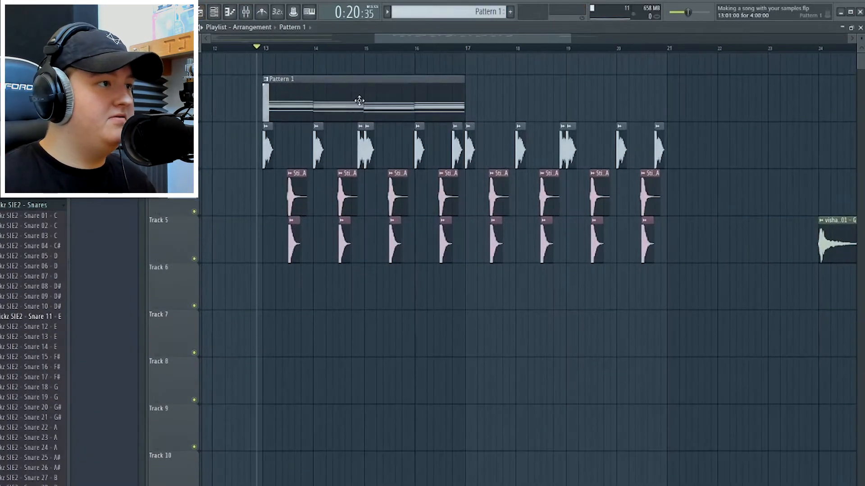
{"action": "double_click", "coordinate": [360, 101]}
{"action": "double_click", "coordinate": [248, 180]}
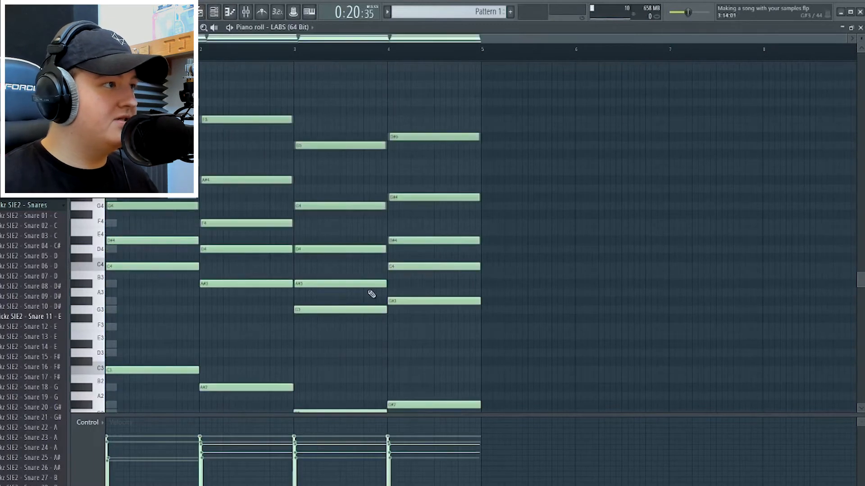
- Select all chord notes in the MIDI Out #2 piano roll and open the piano roll of the MIDI Out channel
{"action": "left_click", "coordinate": [219, 15]}
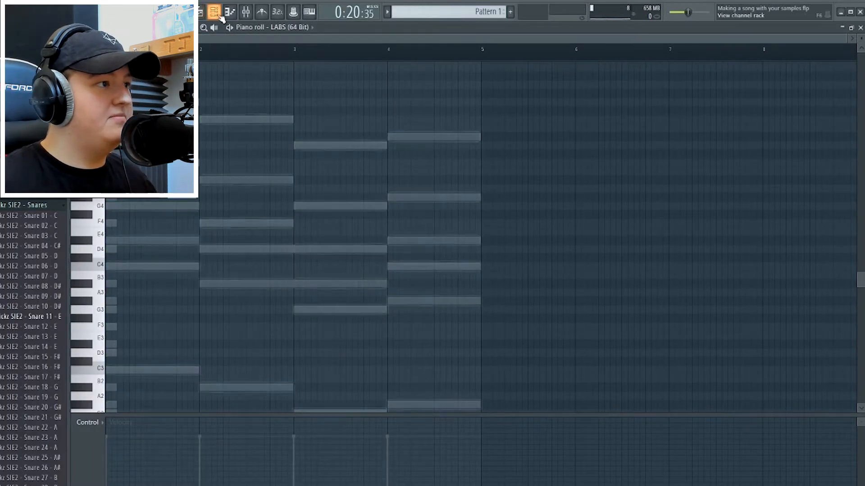
{"action": "double_click", "coordinate": [223, 120]}
{"action": "key", "text": "ctrl+a"}
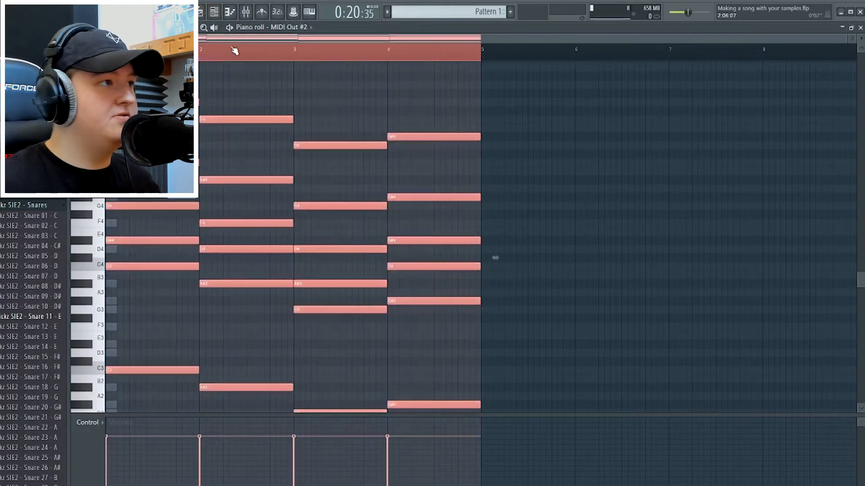
{"action": "left_click", "coordinate": [222, 15]}
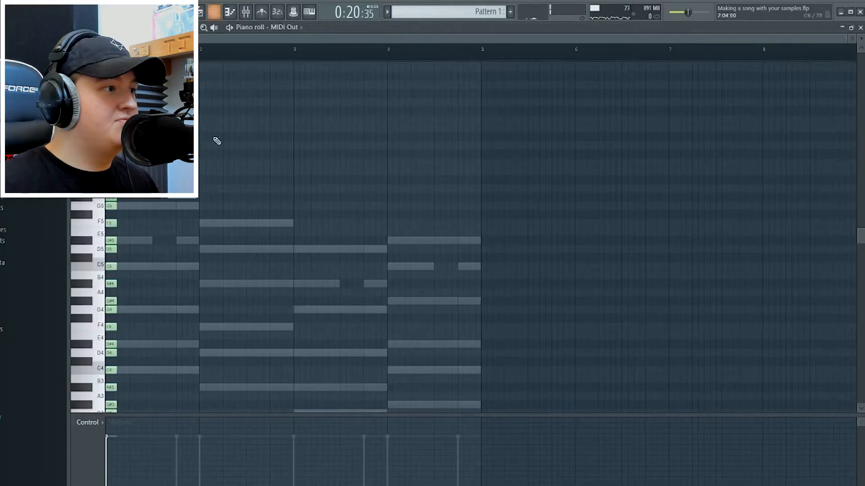
{"action": "double_click", "coordinate": [135, 207]}
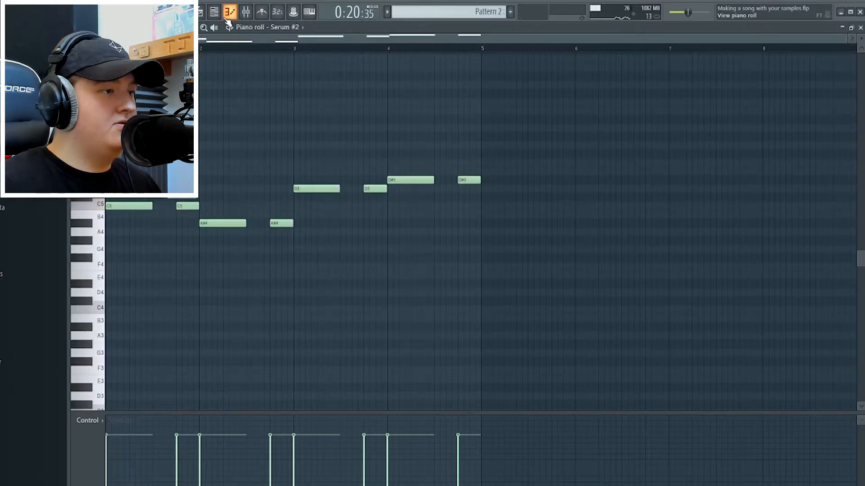
- Clone the Serum #2 channel of Pattern 2 and load the DNMO_serum_reese_bass preset in the clone
{"action": "left_click", "coordinate": [230, 11]}
{"action": "right_click", "coordinate": [473, 480]}
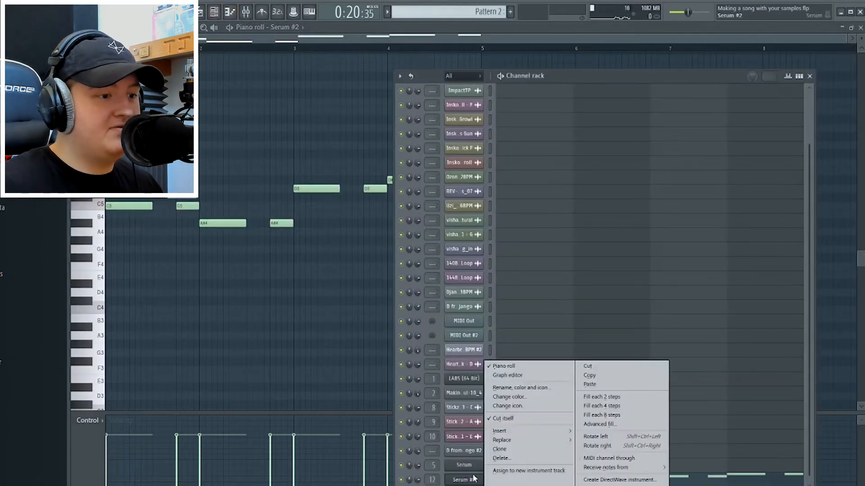
{"action": "left_click", "coordinate": [506, 452]}
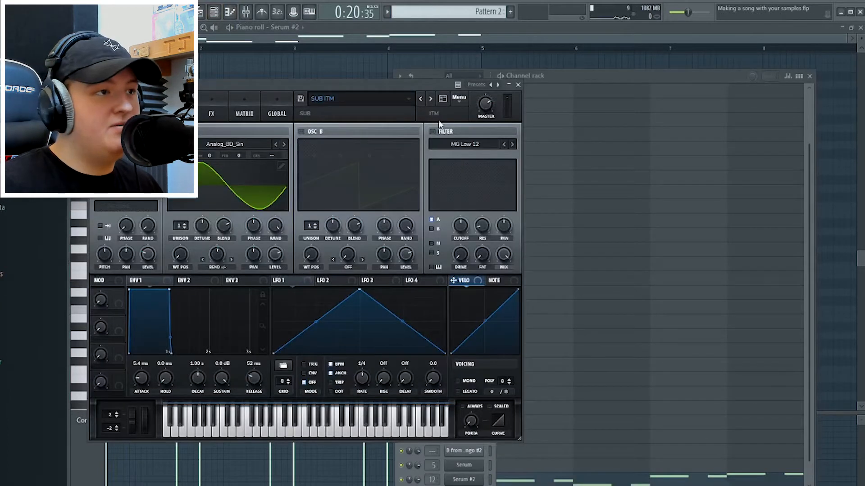
{"action": "left_click", "coordinate": [463, 98]}
{"action": "left_click", "coordinate": [546, 149]}
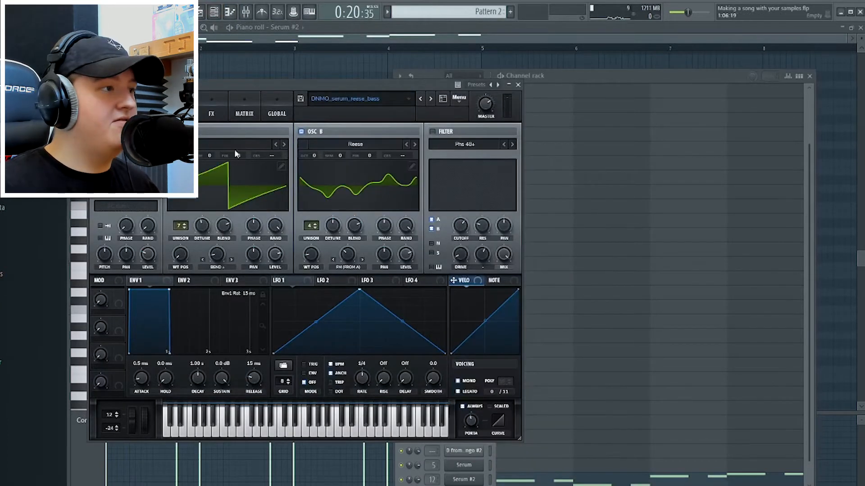
- Check the effects page of the reese bass preset in Serum and bring the channel rack forward to view its channels
{"action": "left_click", "coordinate": [211, 115]}
{"action": "left_click", "coordinate": [179, 113]}
{"action": "left_click", "coordinate": [557, 86]}
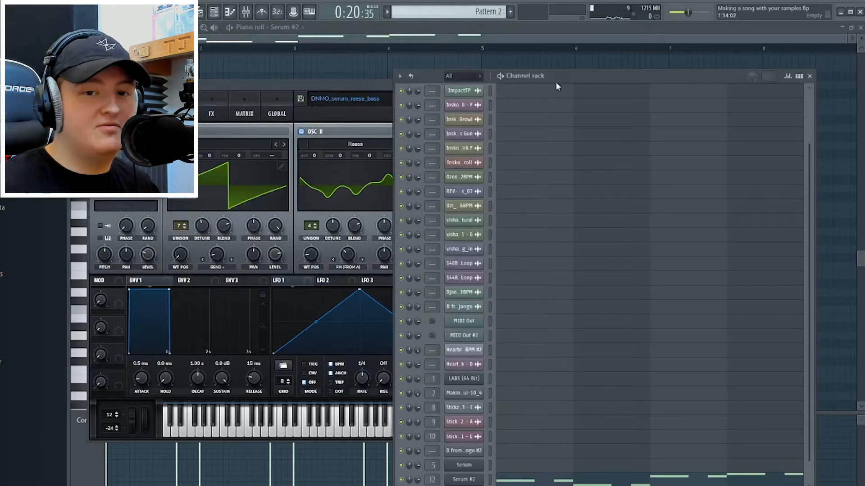
{"action": "scroll", "coordinate": [595, 284], "scroll_direction": "down", "scroll_amount": 3}
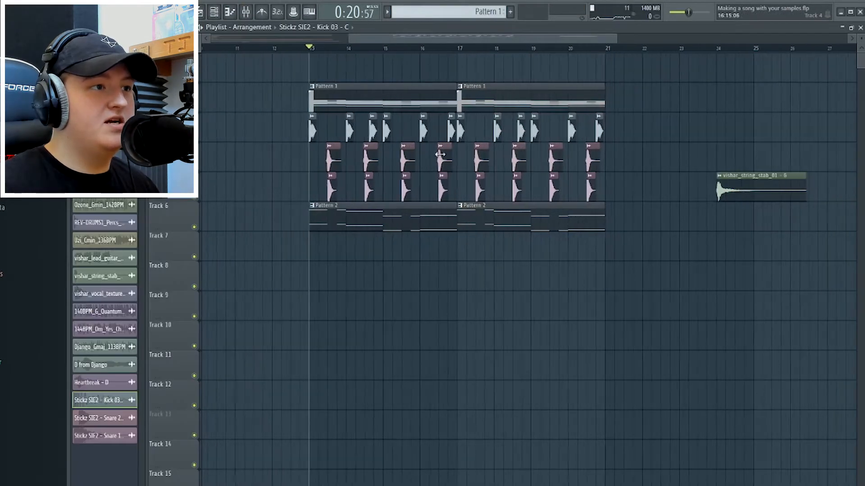
- Play the chords, drums and bass arrangement in the playlist from bar 13
{"action": "scroll", "coordinate": [440, 155], "scroll_direction": "down", "scroll_amount": 2}
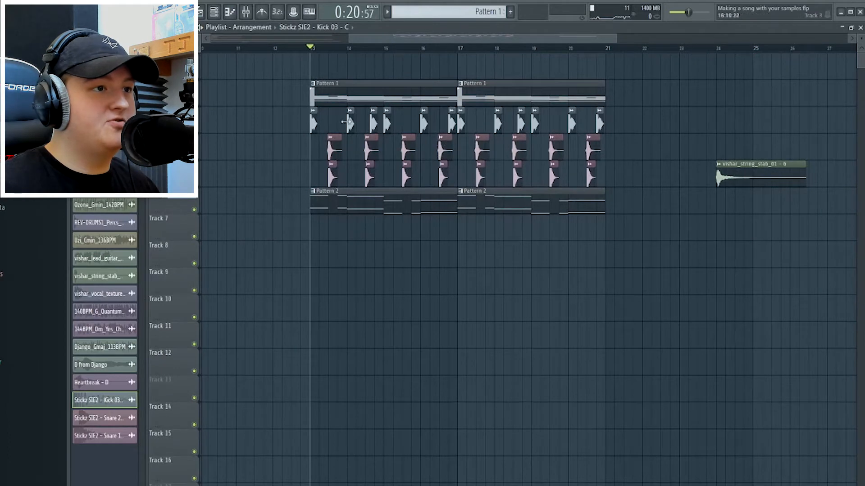
{"action": "scroll", "coordinate": [689, 130], "scroll_direction": "up", "scroll_amount": 2}
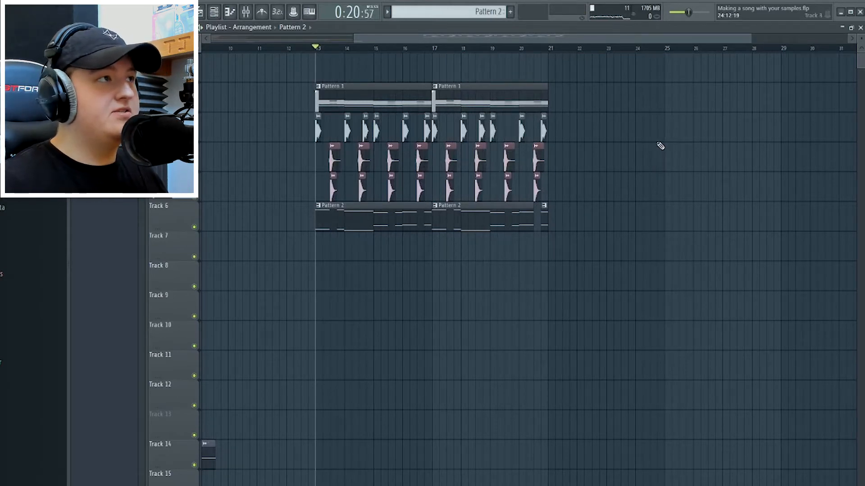
{"action": "scroll", "coordinate": [565, 173], "scroll_direction": "up", "scroll_amount": 2}
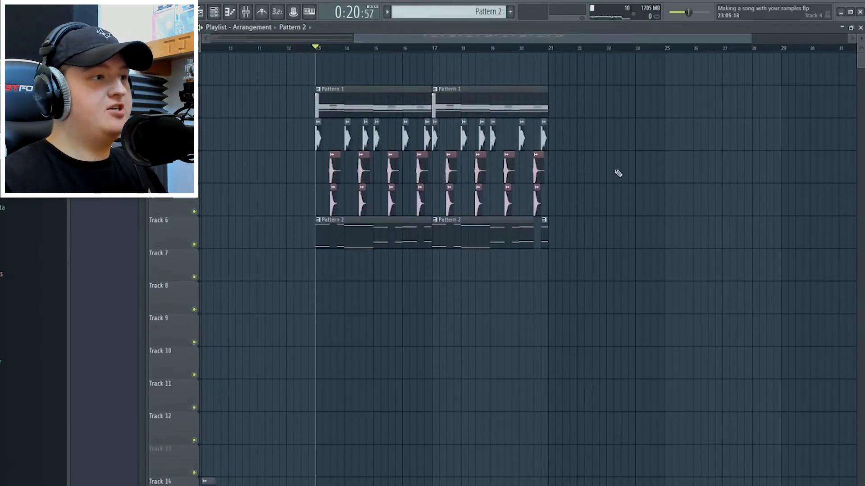
{"action": "key", "text": "space"}
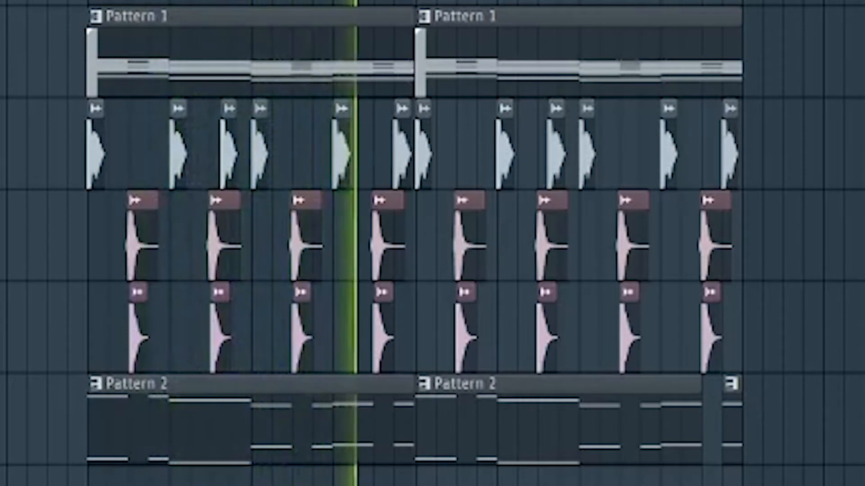
{"action": "key", "text": "space"}
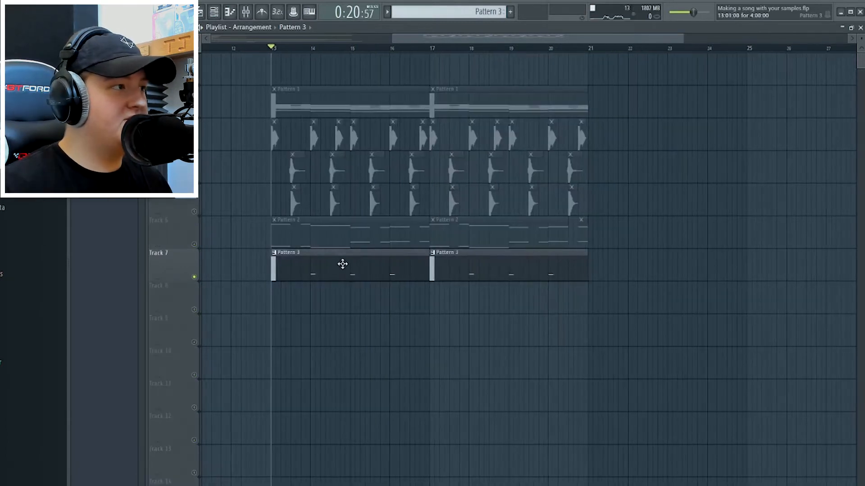
- Open the Pattern 3 piano roll from the playlist and listen to its notes
{"action": "double_click", "coordinate": [342, 264]}
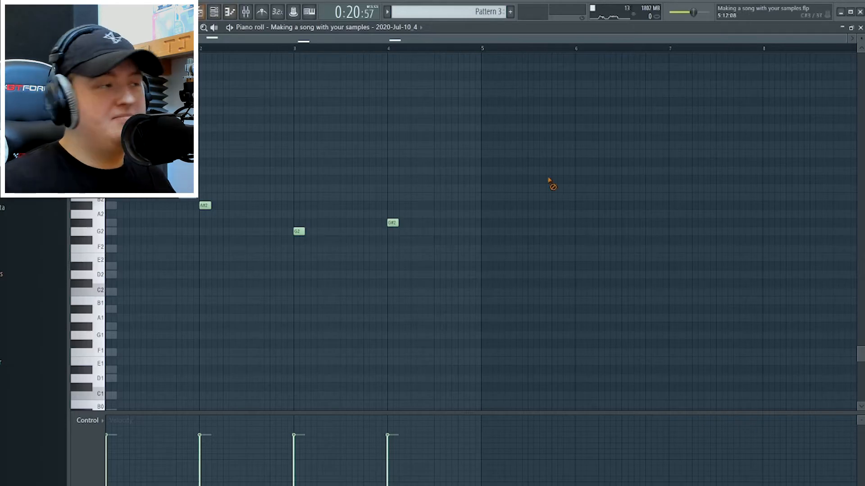
{"action": "key", "text": "space"}
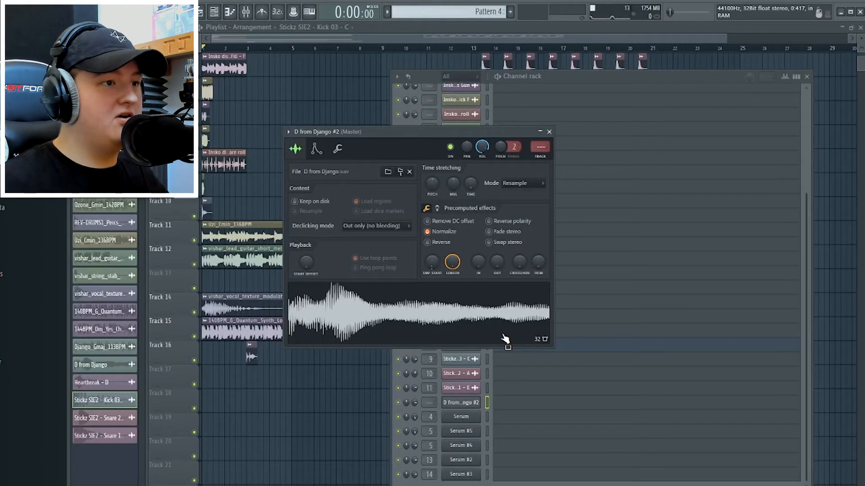
- Show the [D] Lead track in the mixer and open its BitterSweetV3 effect
{"action": "left_click", "coordinate": [248, 12]}
{"action": "left_click", "coordinate": [327, 152]}
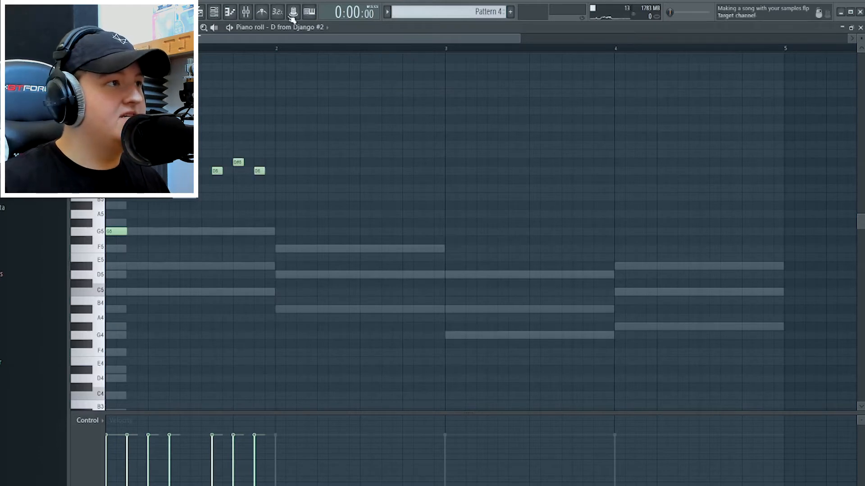
{"action": "key", "text": "F9"}
{"action": "left_click_drag", "start_coordinate": [351, 93], "coordinate": [423, 86]}
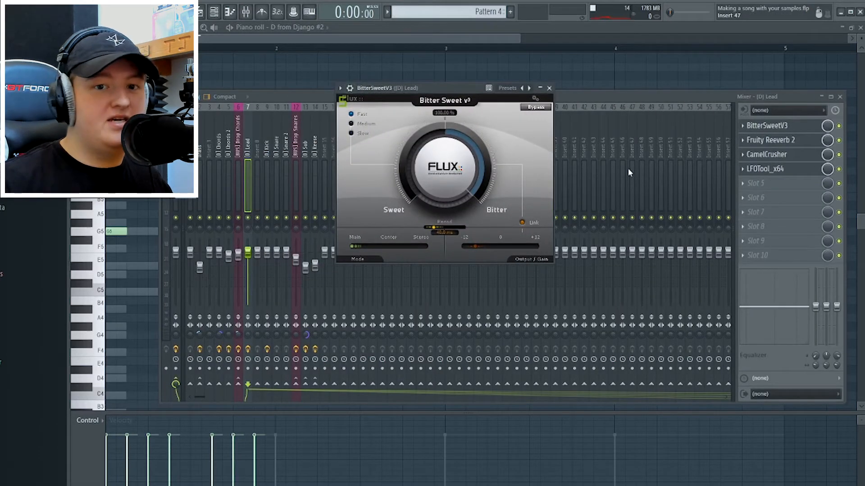
- Move the sample start of the D from Django #2 channel forward to the loud attack of the waveform
{"action": "left_click", "coordinate": [214, 15]}
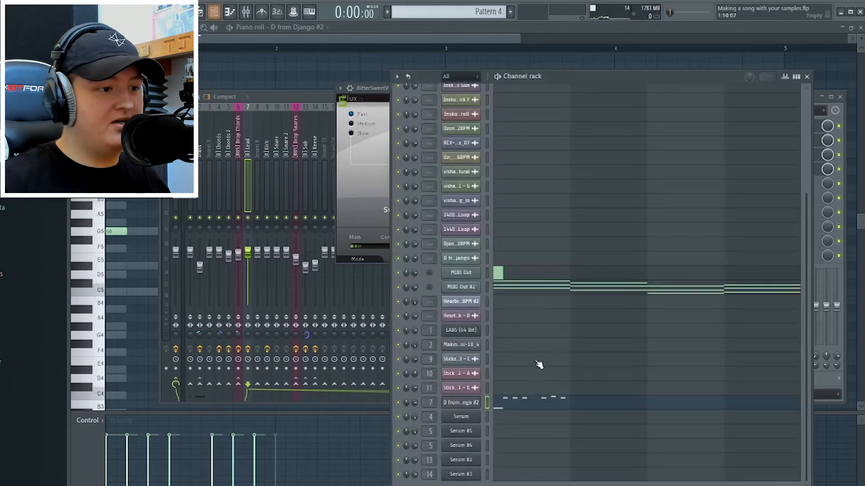
{"action": "left_click", "coordinate": [464, 404]}
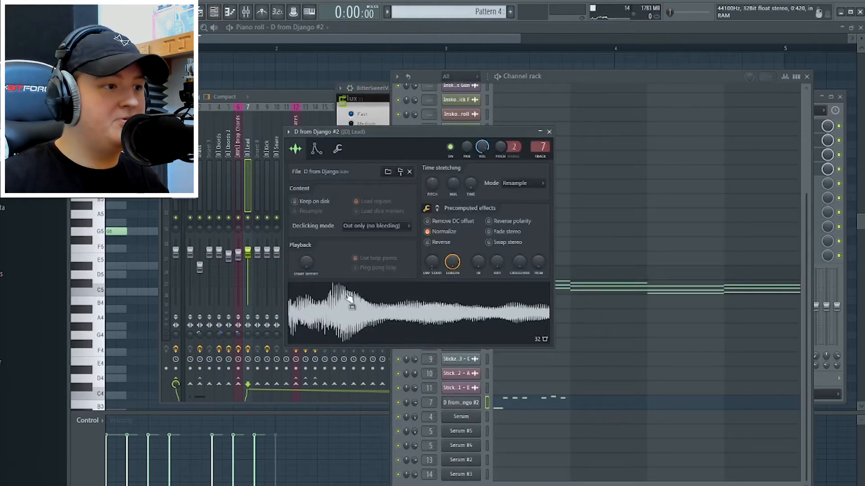
{"action": "left_click_drag", "start_coordinate": [350, 299], "coordinate": [350, 299]}
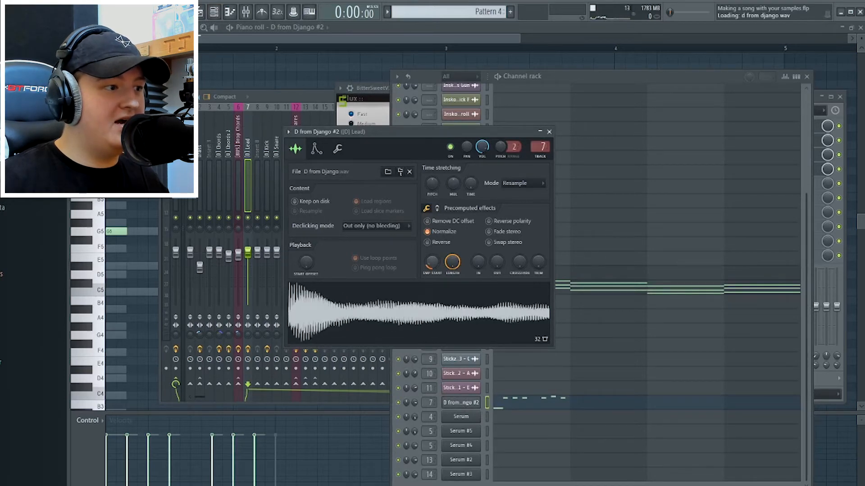
{"action": "left_click", "coordinate": [215, 77]}
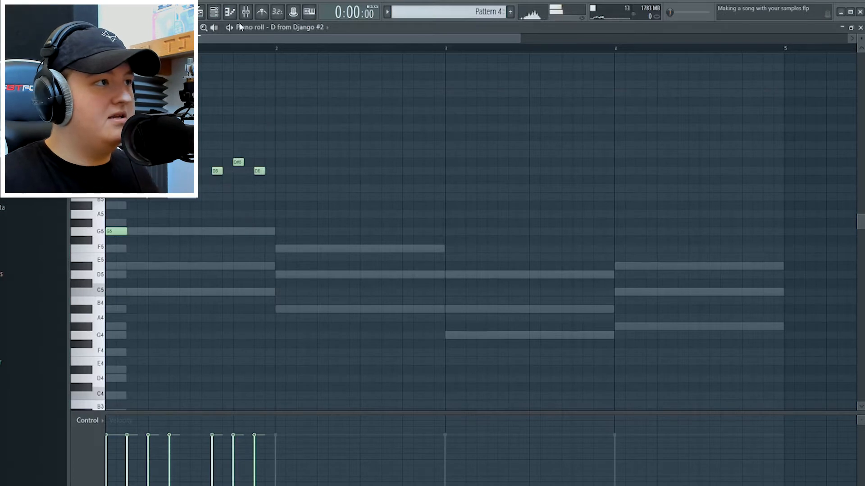
- Inspect CamelCrusher on the [D] Lead mixer track and examine the D from Django #2 melody notes in the piano roll
{"action": "left_click", "coordinate": [246, 12]}
{"action": "left_click", "coordinate": [783, 154]}
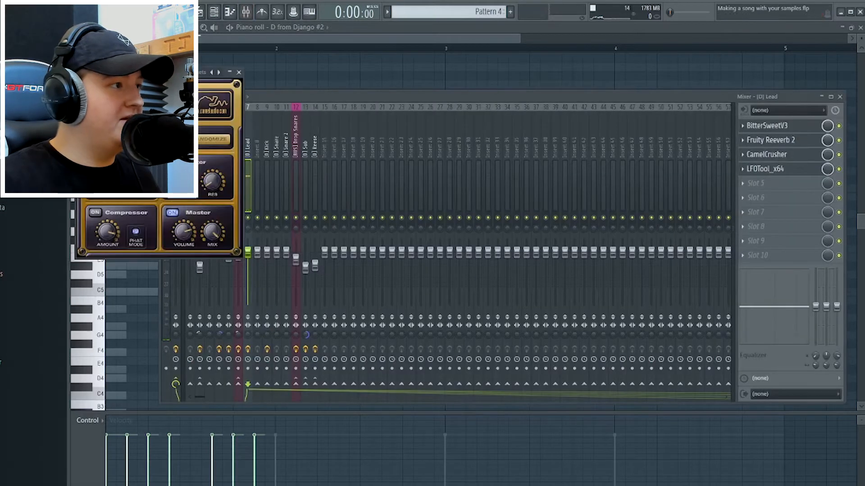
{"action": "scroll", "coordinate": [248, 239], "scroll_direction": "up", "scroll_amount": 4}
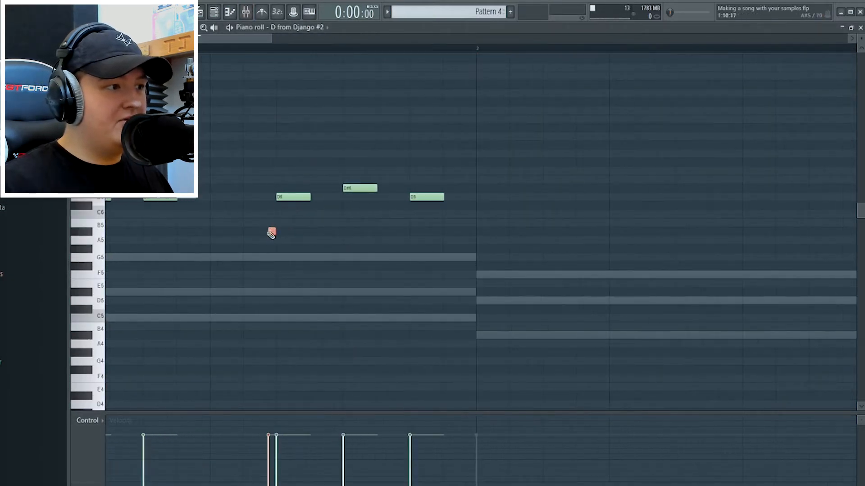
{"action": "scroll", "coordinate": [273, 233], "scroll_direction": "up", "scroll_amount": 1}
{"action": "scroll", "coordinate": [273, 232], "scroll_direction": "down", "scroll_amount": 3}
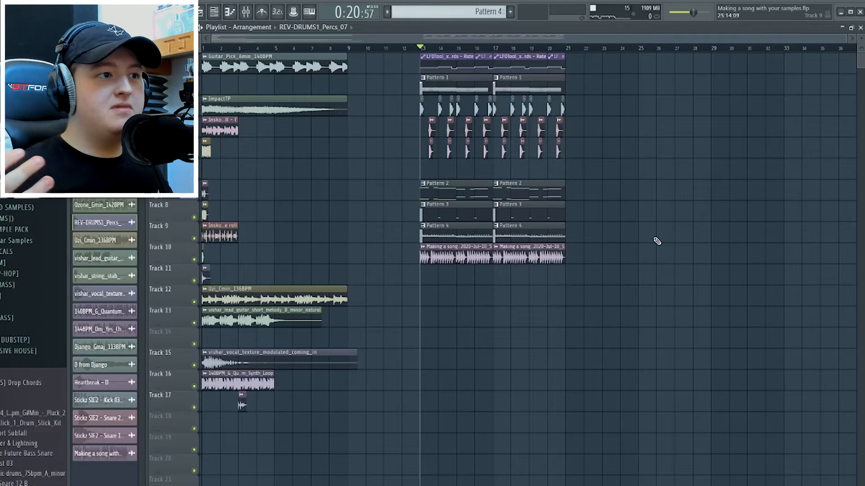
- Play the arrangement from bar 13 with the Pattern 4 lead, resampled audio and LFOTool rate automation
{"action": "scroll", "coordinate": [685, 145], "scroll_direction": "up", "scroll_amount": 2}
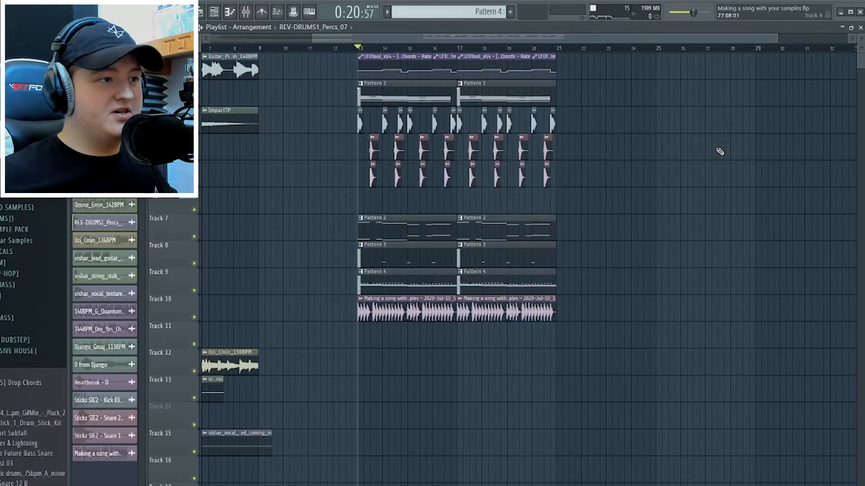
{"action": "key", "text": "space"}
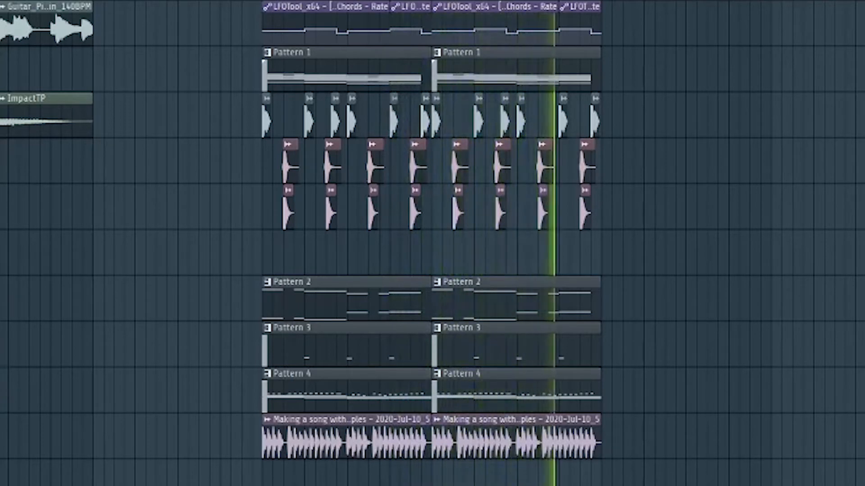
{"action": "key", "text": "space"}
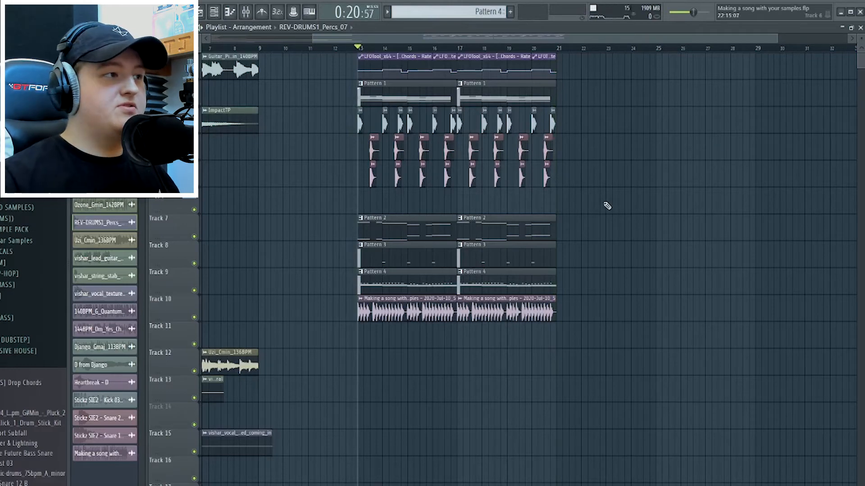
- Check the REV-DRUMS1_Percs_07 sample in its sampler and place it on Track 6 at beat four of bars 14 and 18
{"action": "scroll", "coordinate": [585, 201], "scroll_direction": "down", "scroll_amount": 2, "text": "ctrl"}
{"action": "scroll", "coordinate": [351, 247], "scroll_direction": "down", "scroll_amount": 2}
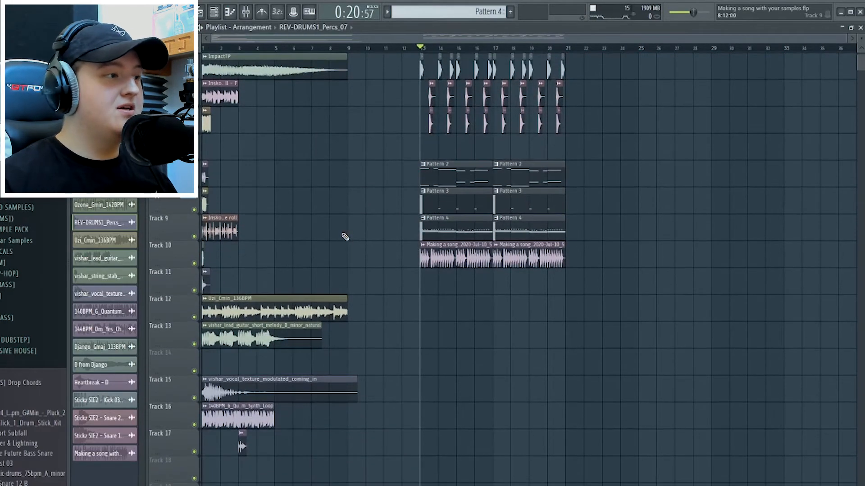
{"action": "scroll", "coordinate": [207, 360], "scroll_direction": "up", "scroll_amount": 2, "text": "ctrl"}
{"action": "left_click", "coordinate": [205, 379]}
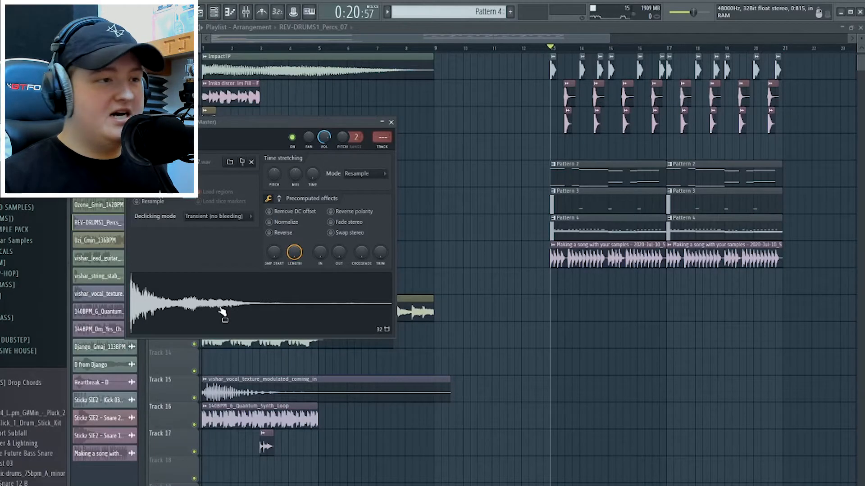
{"action": "left_click", "coordinate": [672, 337]}
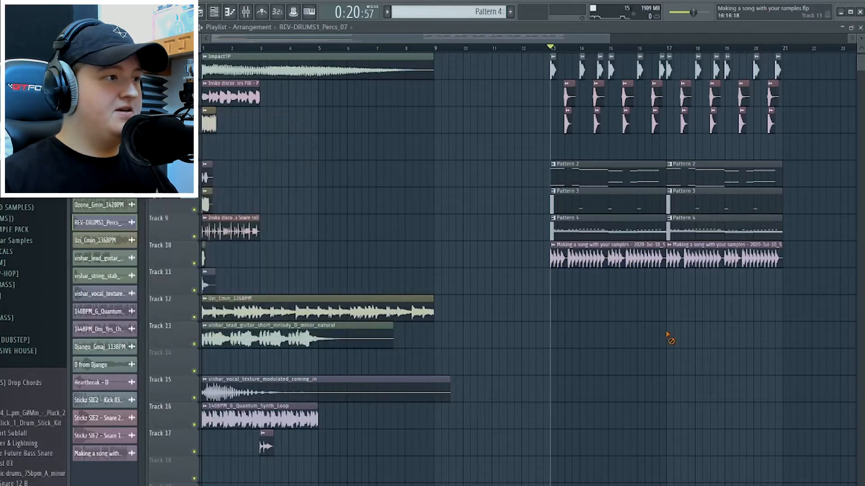
{"action": "scroll", "coordinate": [265, 218], "scroll_direction": "up", "scroll_amount": 2}
{"action": "left_click", "coordinate": [204, 341]}
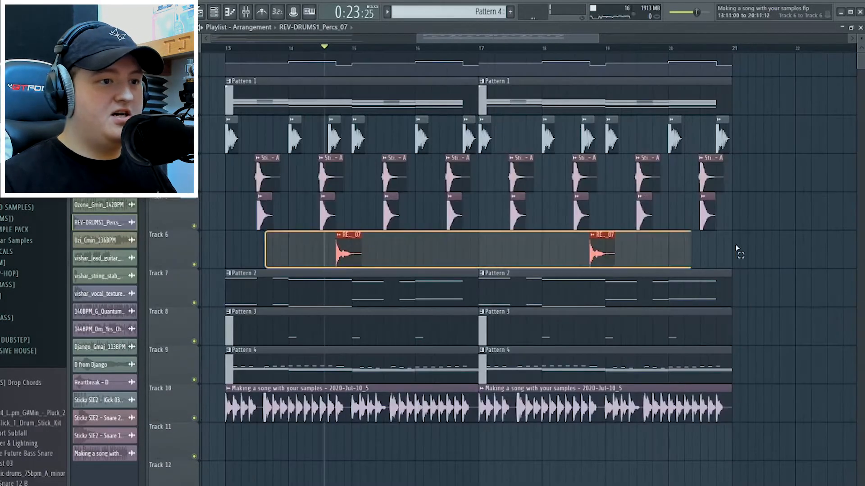
- Play the arrangement from bar 14 to hear the REV-DRUMS1_Percs_07 hit and check its sampler settings
{"action": "scroll", "coordinate": [358, 170], "scroll_direction": "up", "scroll_amount": 2}
{"action": "left_click", "coordinate": [267, 48]}
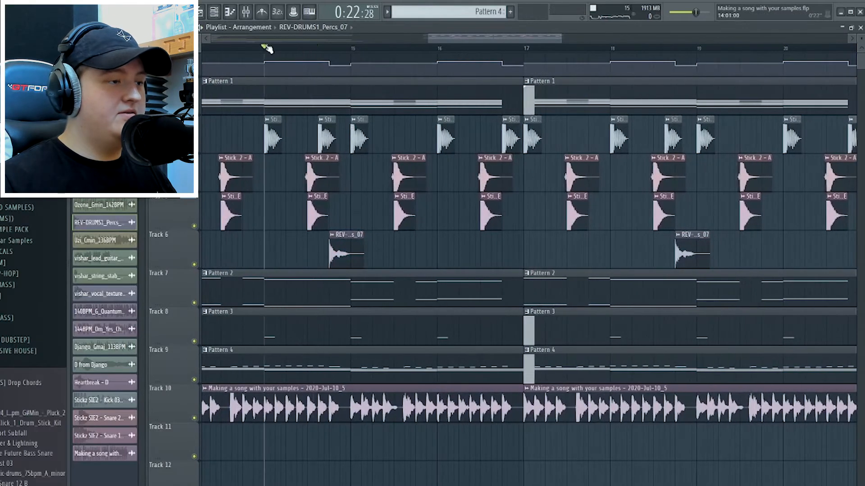
{"action": "key", "text": "space"}
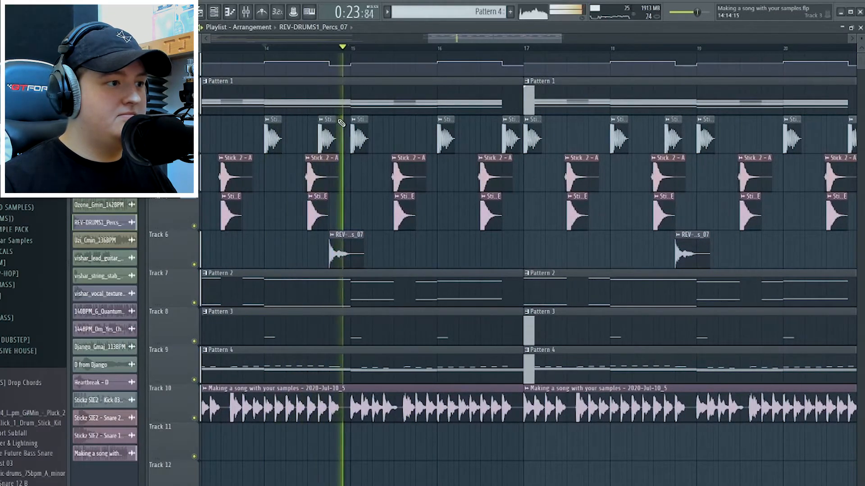
{"action": "key", "text": "space"}
{"action": "double_click", "coordinate": [352, 244]}
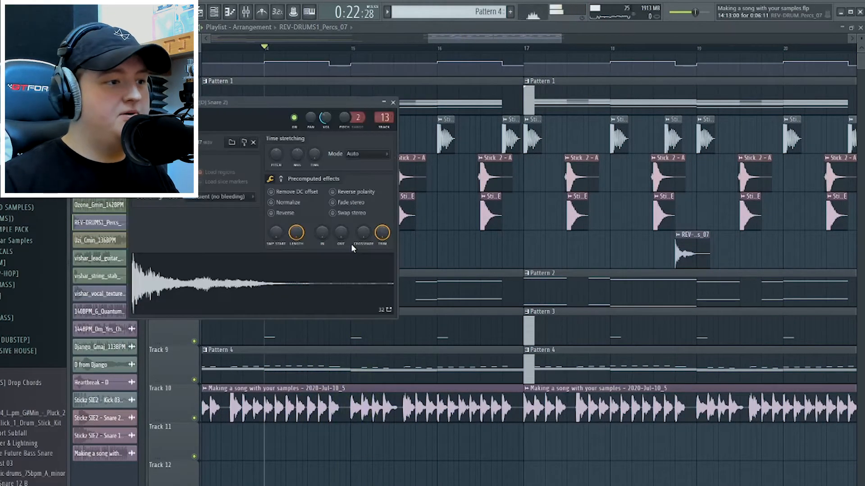
{"action": "key", "text": "Escape"}
- Listen to the Insko discord samples Snare roll clip on Track 9 by itself
{"action": "scroll", "coordinate": [460, 237], "scroll_direction": "down", "scroll_amount": 4}
{"action": "scroll", "coordinate": [599, 258], "scroll_direction": "up", "scroll_amount": 1}
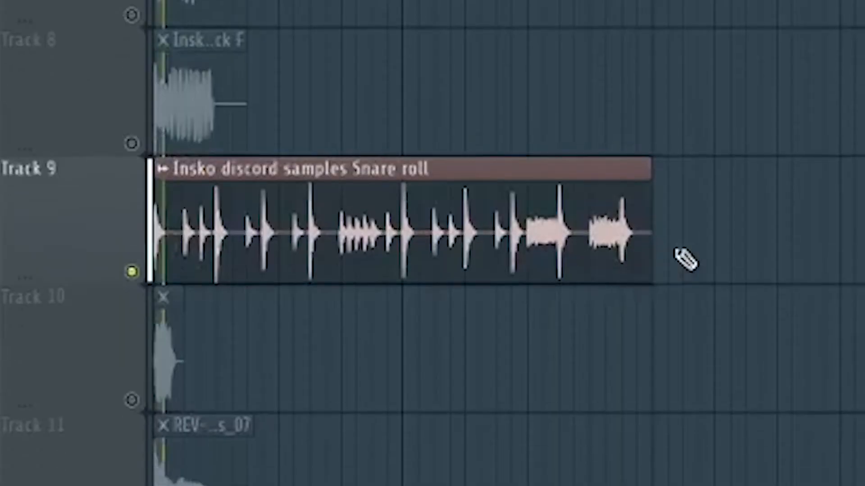
{"action": "key", "text": "space"}
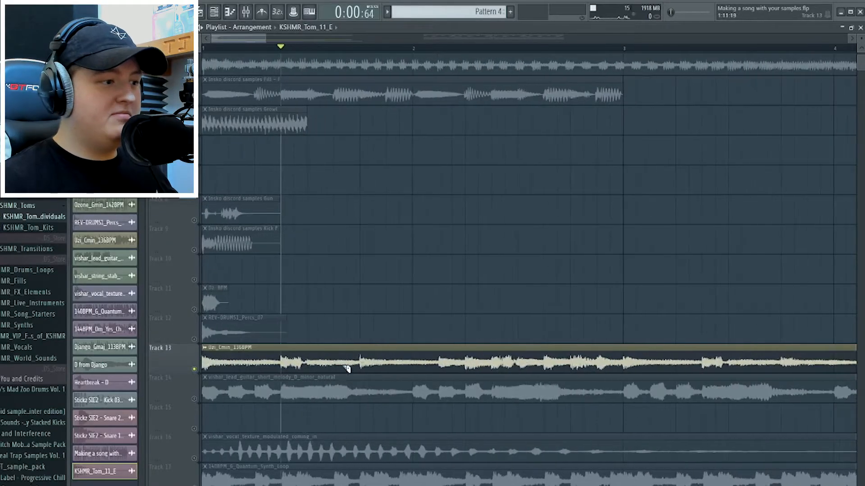
- Reduce the Uzi_Cmin_136BPM clip on Track 13 to one short slice, deleting the parts before and after it
{"action": "scroll", "coordinate": [347, 368], "scroll_direction": "down", "scroll_amount": 2}
{"action": "scroll", "coordinate": [360, 252], "scroll_direction": "down", "scroll_amount": 3}
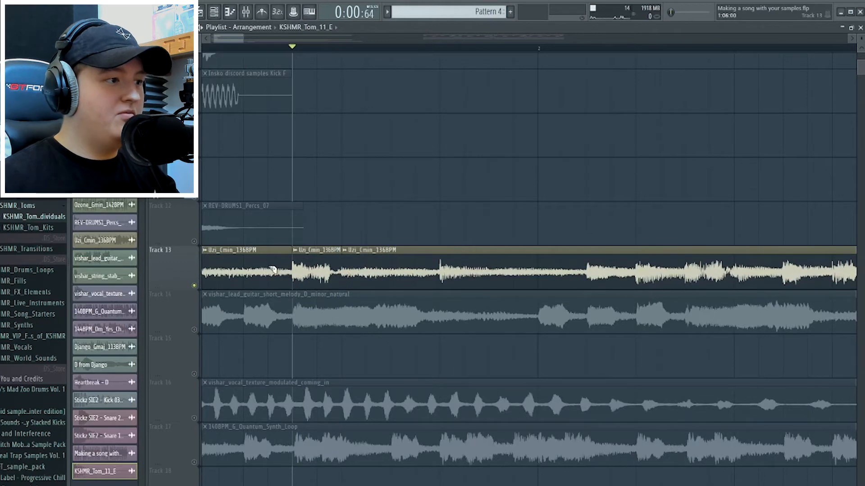
{"action": "right_click", "coordinate": [273, 270]}
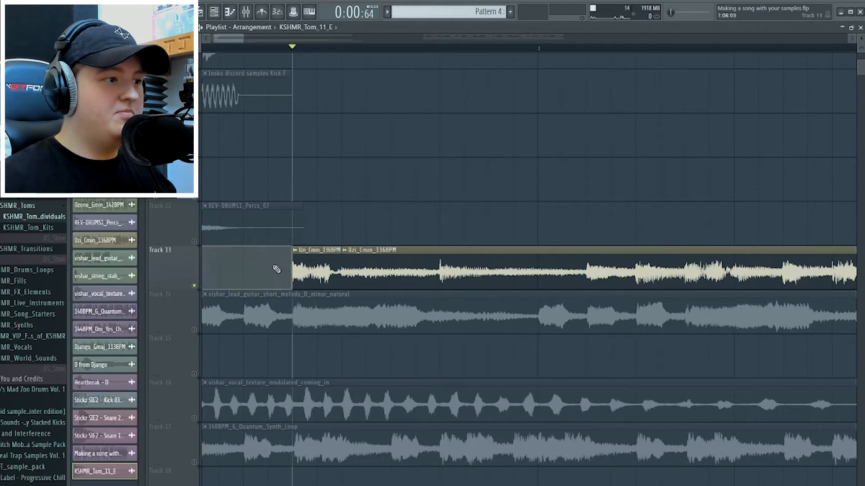
{"action": "right_click", "coordinate": [356, 270]}
{"action": "scroll", "coordinate": [303, 48], "scroll_direction": "down", "scroll_amount": 1}
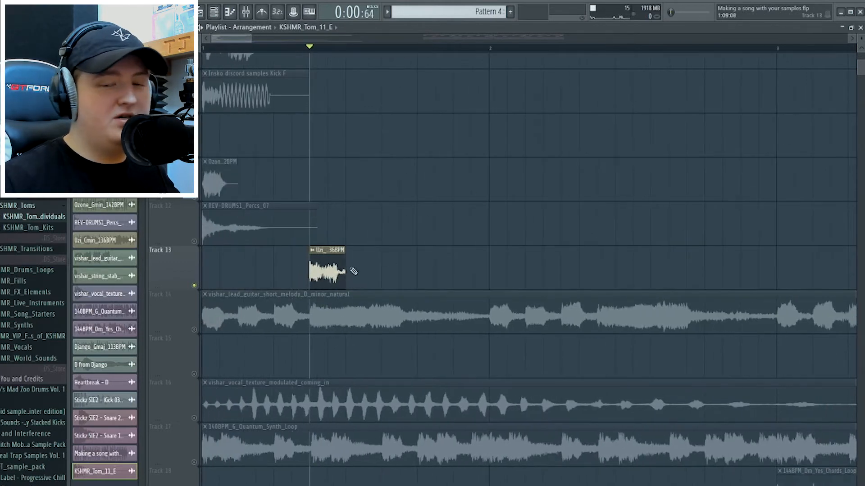
{"action": "scroll", "coordinate": [342, 263], "scroll_direction": "up", "scroll_amount": 2}
{"action": "left_click_drag", "start_coordinate": [390, 264], "coordinate": [383, 263]}
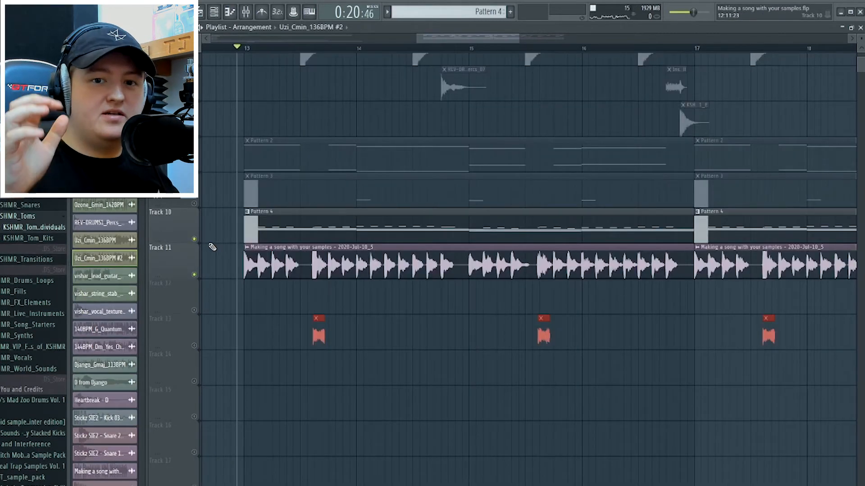
- Play the Pattern 4 lead and the resampled audio on Tracks 10 and 11 from bar 13
{"action": "scroll", "coordinate": [212, 247], "scroll_direction": "up", "scroll_amount": 2}
{"action": "key", "text": "space"}
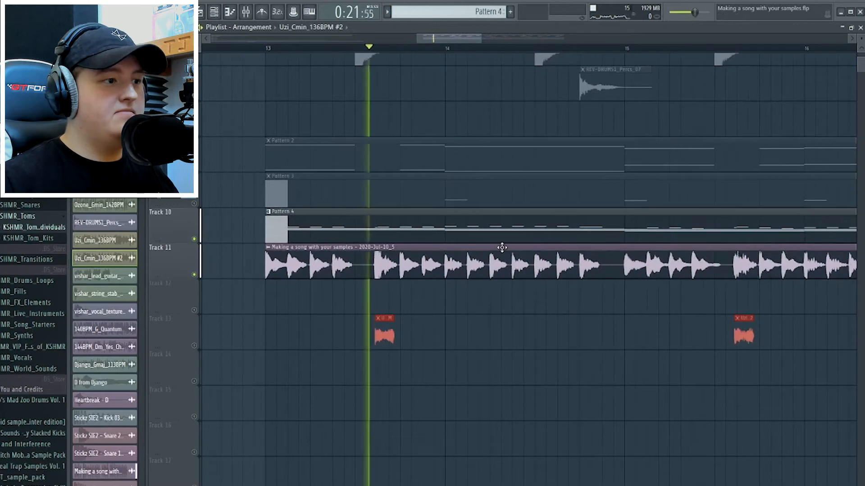
- Play the Pattern 4 lead and resampled audio together with the Uzi_Cmin_136BPM slices on Track 13, in bars 13 and 15
{"action": "key", "text": "space"}
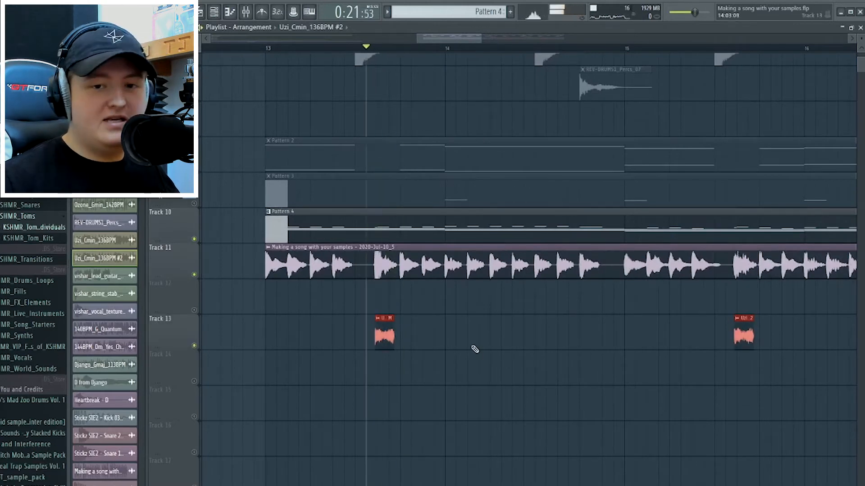
{"action": "key", "text": "space"}
{"action": "key", "text": "space"}
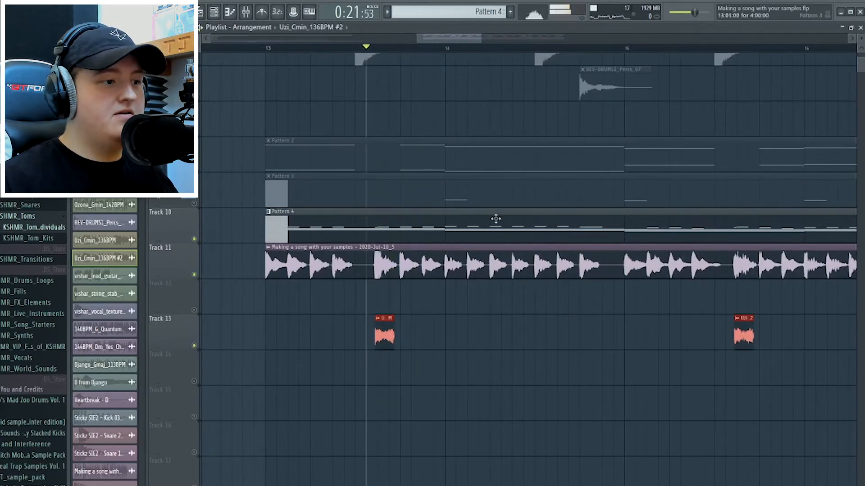
{"action": "scroll", "coordinate": [496, 219], "scroll_direction": "down", "scroll_amount": 2}
{"action": "scroll", "coordinate": [607, 74], "scroll_direction": "up", "scroll_amount": 3}
{"action": "left_click", "coordinate": [558, 53]}
{"action": "left_click", "coordinate": [559, 49]}
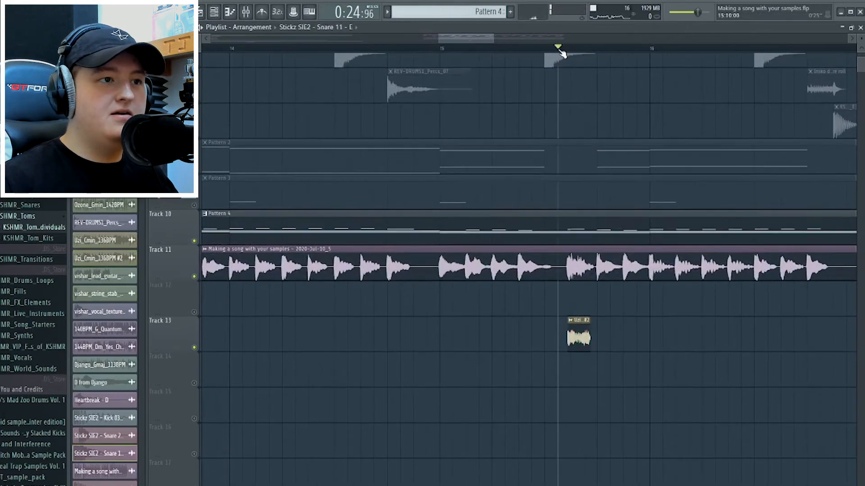
{"action": "key", "text": "space"}
{"action": "key", "text": "space"}
{"action": "scroll", "coordinate": [584, 148], "scroll_direction": "down", "scroll_amount": 2}
{"action": "scroll", "coordinate": [449, 261], "scroll_direction": "down", "scroll_amount": 2}
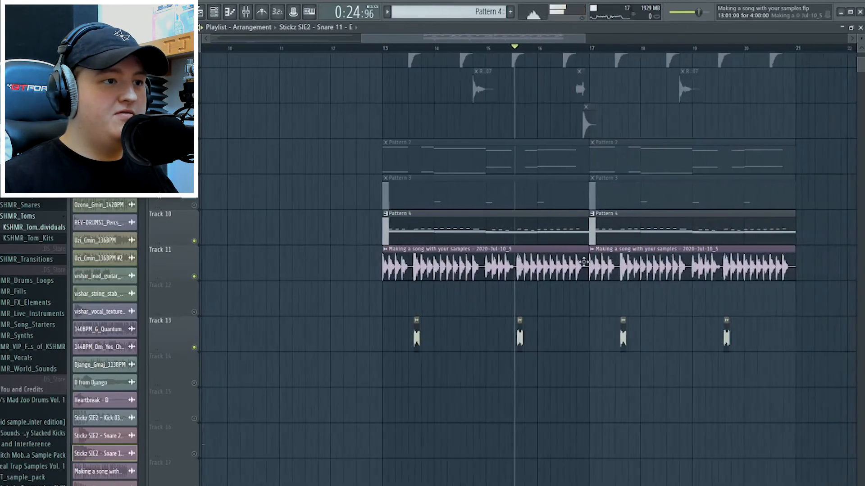
- Bring back all muted tracks and play the full arrangement from bar 13
{"action": "scroll", "coordinate": [465, 245], "scroll_direction": "up", "scroll_amount": 4}
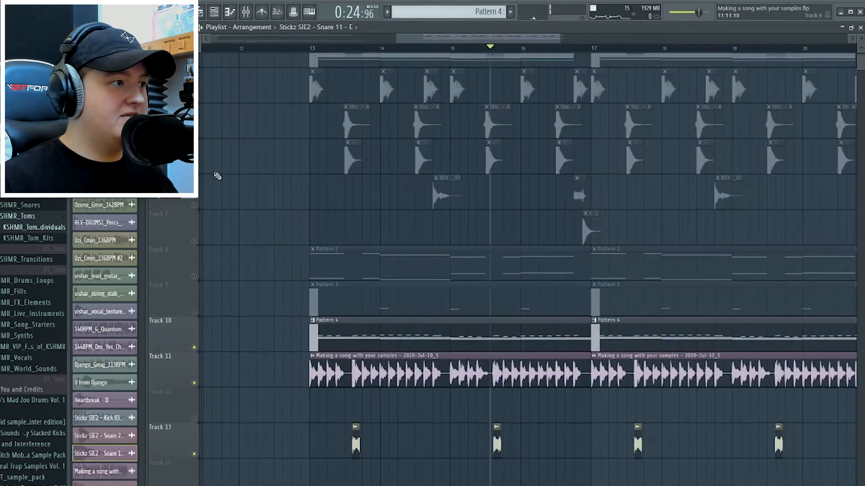
{"action": "right_click", "coordinate": [194, 169]}
{"action": "right_click", "coordinate": [195, 170]}
{"action": "left_click", "coordinate": [310, 48]}
{"action": "key", "text": "space"}
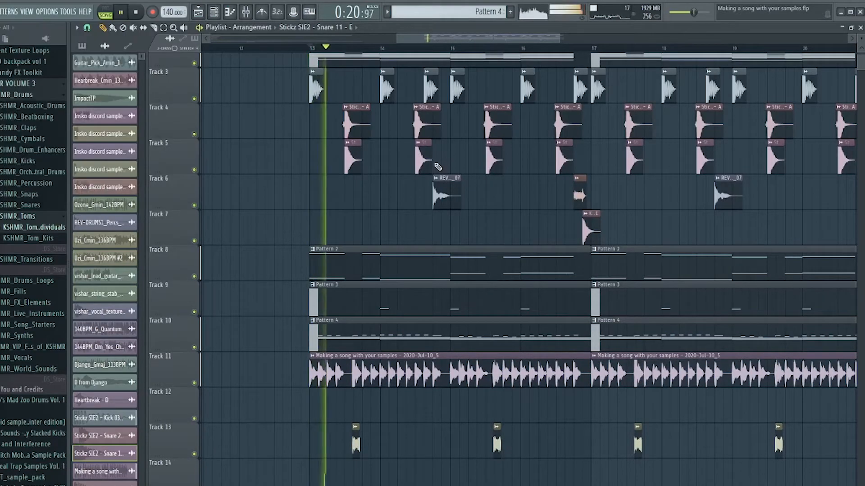
{"action": "scroll", "coordinate": [507, 187], "scroll_direction": "down", "scroll_amount": 3}
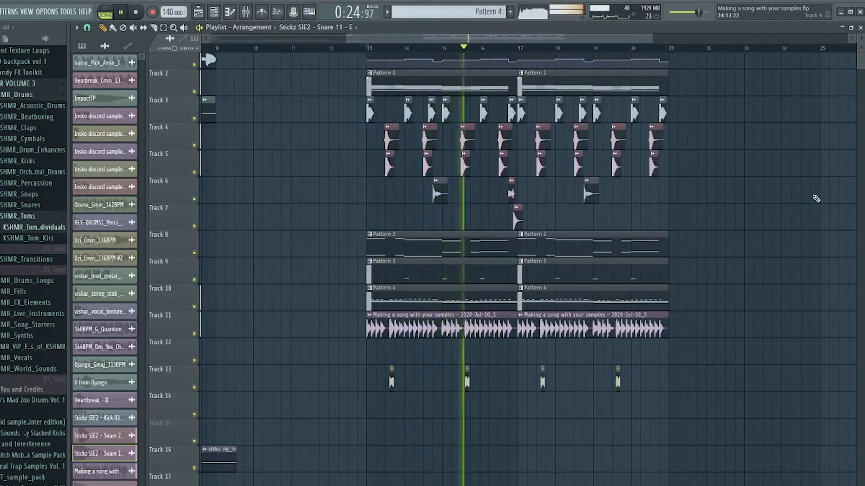
{"action": "scroll", "coordinate": [816, 199], "scroll_direction": "down", "scroll_amount": 3}
{"action": "scroll", "coordinate": [816, 198], "scroll_direction": "up", "scroll_amount": 1}
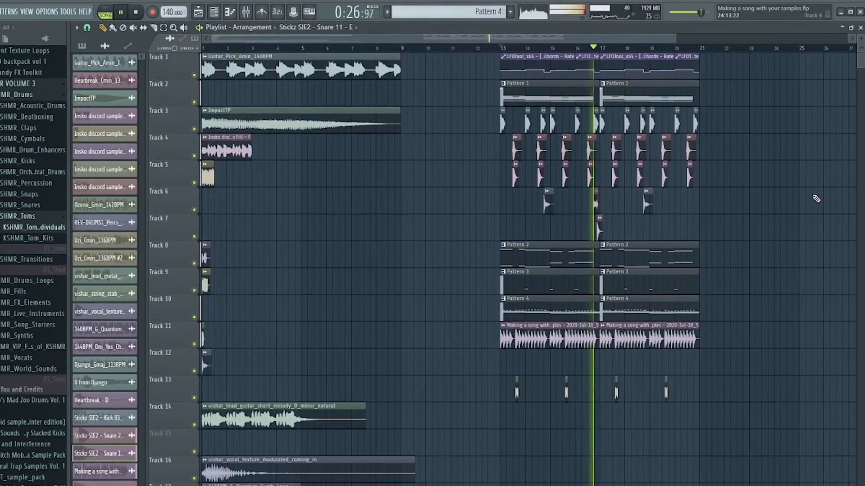
{"action": "key", "text": "space"}
{"action": "scroll", "coordinate": [349, 189], "scroll_direction": "down", "scroll_amount": 2}
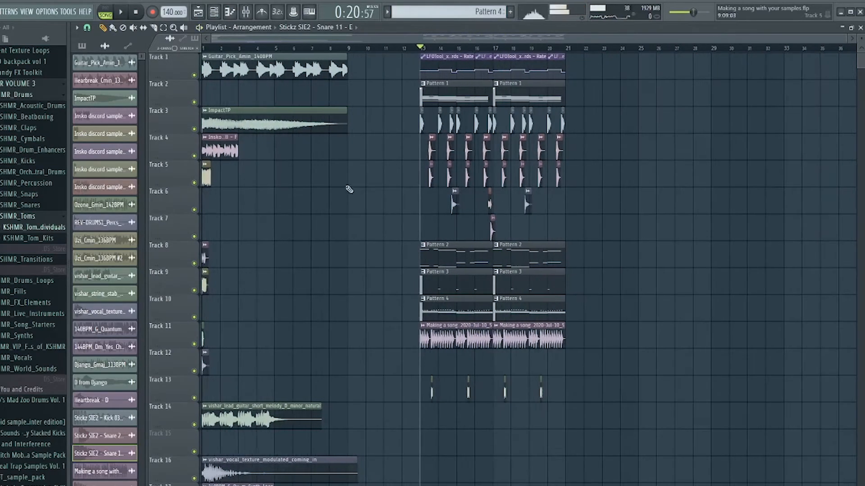
- Listen to the Ozone_Gmin_142BPM slice on Track 11 by itself and check its sampler settings
{"action": "double_click", "coordinate": [208, 174]}
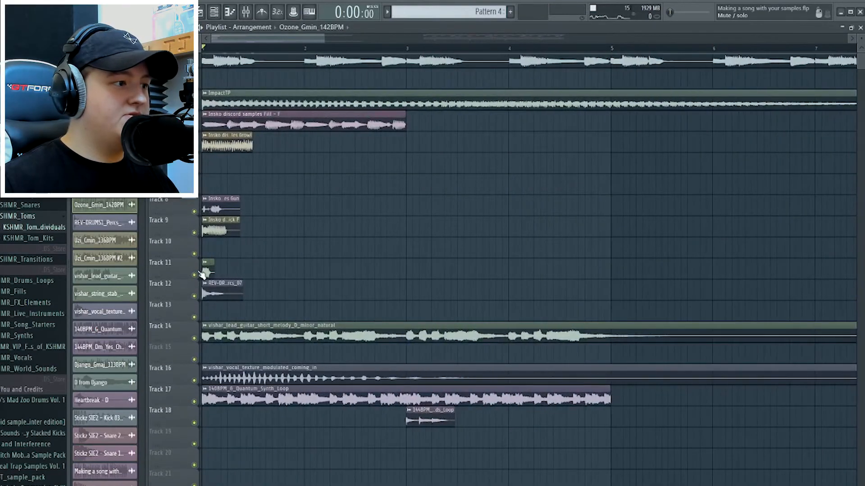
{"action": "double_click", "coordinate": [213, 269]}
{"action": "key", "text": "Escape"}
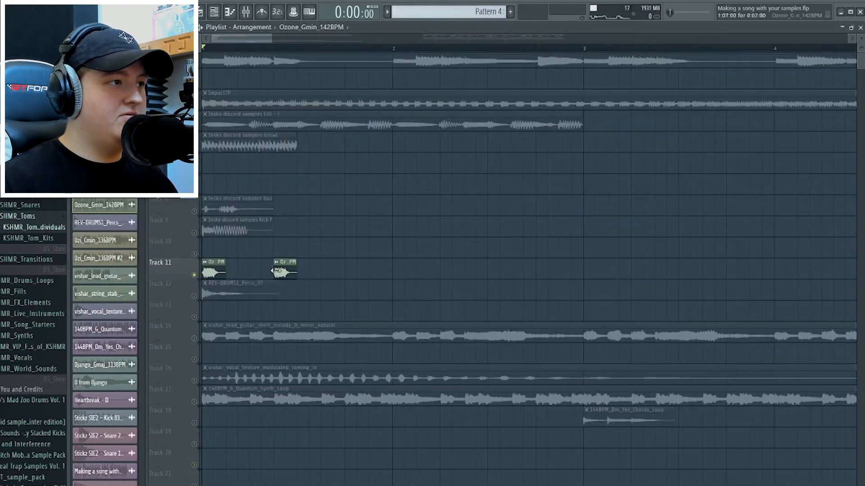
{"action": "double_click", "coordinate": [286, 273]}
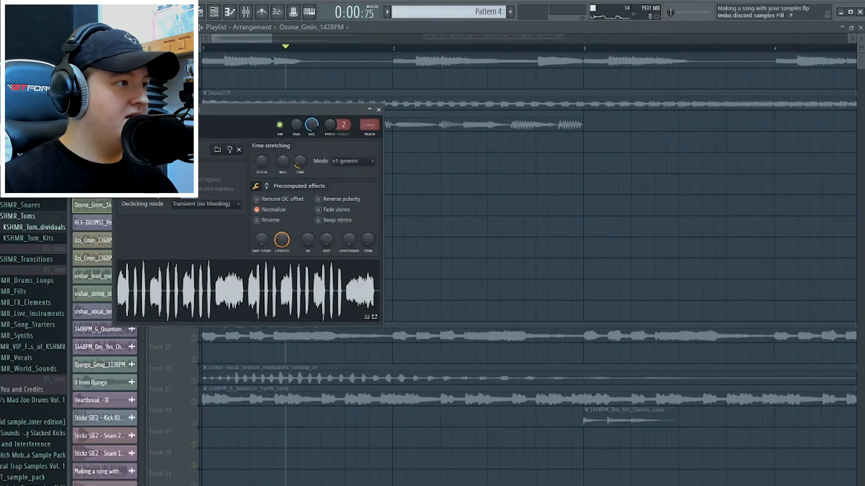
{"action": "key", "text": "Escape"}
{"action": "scroll", "coordinate": [282, 245], "scroll_direction": "up", "scroll_amount": 2}
{"action": "left_click", "coordinate": [265, 48]}
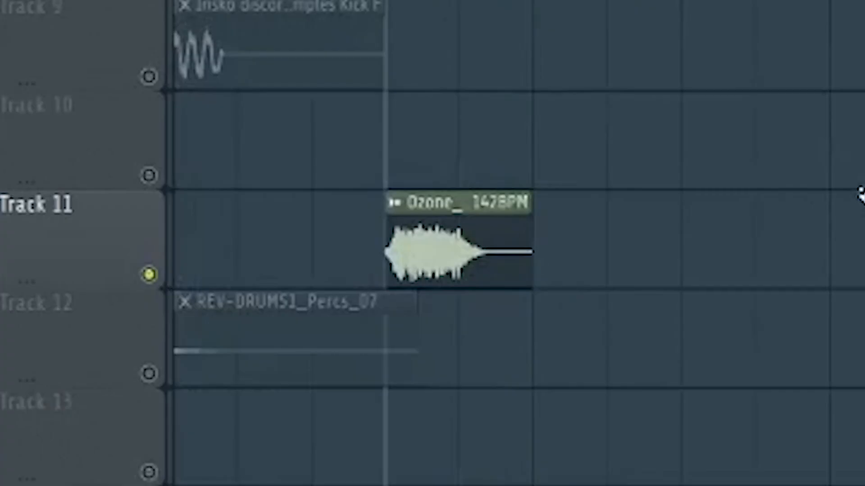
{"action": "key", "text": "space"}
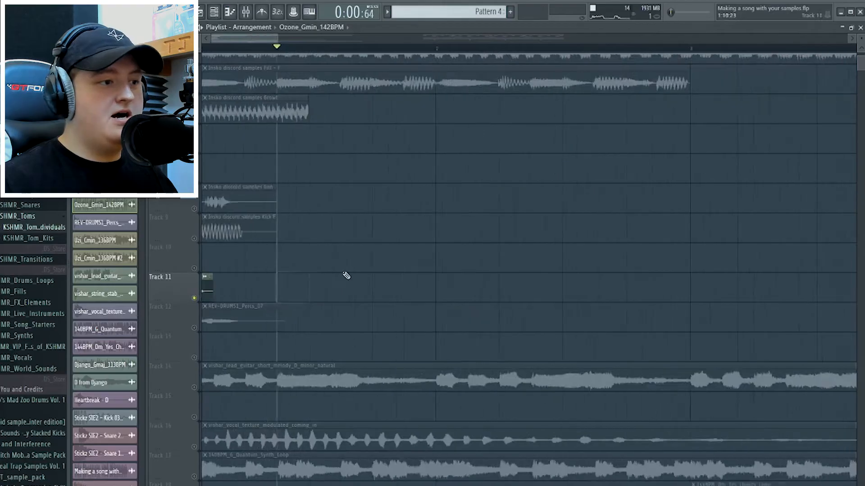
- Unmute the drums on Tracks 3 to 7 and play them with the Ozone_Gmin_142BPM slices on Track 8 from bar 13
{"action": "scroll", "coordinate": [378, 232], "scroll_direction": "down", "scroll_amount": 6}
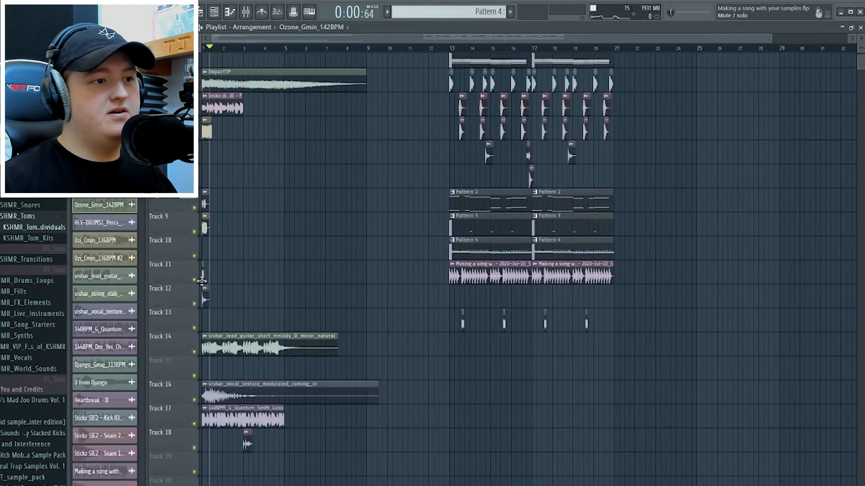
{"action": "scroll", "coordinate": [740, 235], "scroll_direction": "up", "scroll_amount": 1}
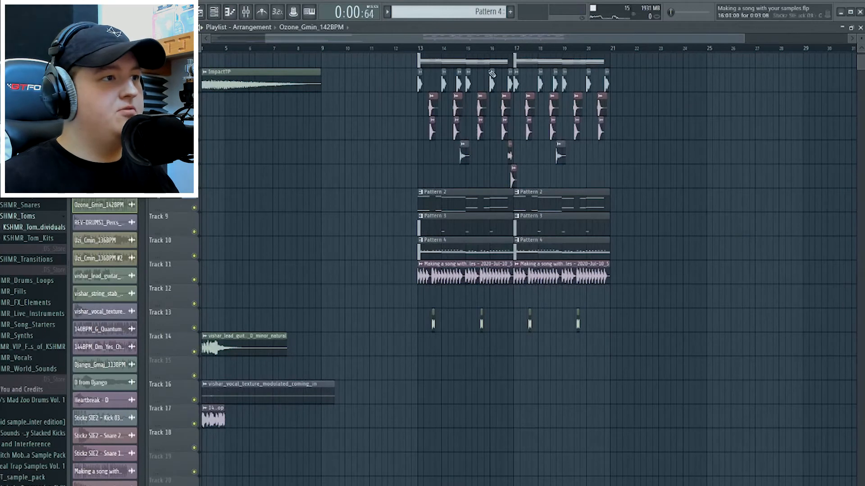
{"action": "left_click", "coordinate": [414, 49]}
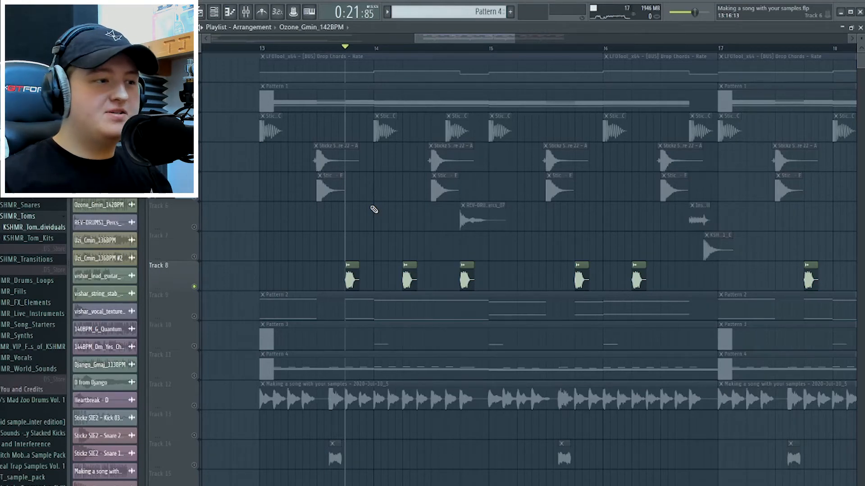
{"action": "left_click", "coordinate": [194, 138]}
{"action": "left_click", "coordinate": [195, 167]}
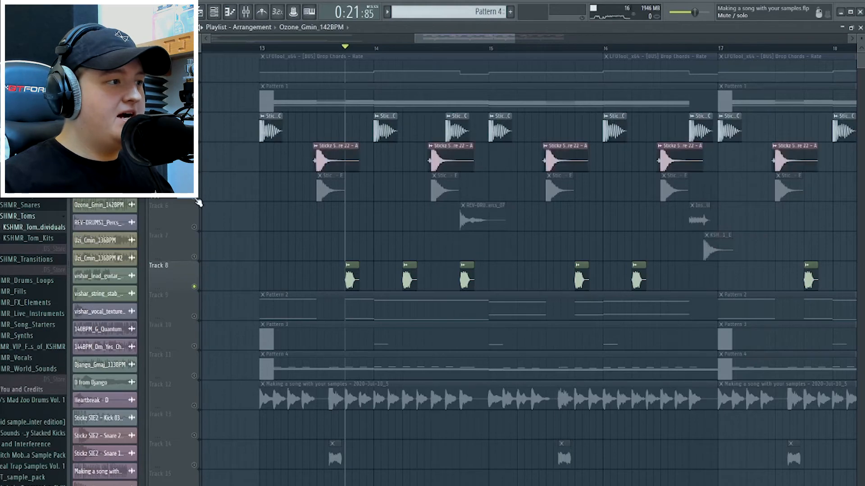
{"action": "left_click", "coordinate": [195, 197]}
{"action": "left_click", "coordinate": [194, 227]}
{"action": "left_click", "coordinate": [194, 257]}
{"action": "left_click", "coordinate": [255, 47]}
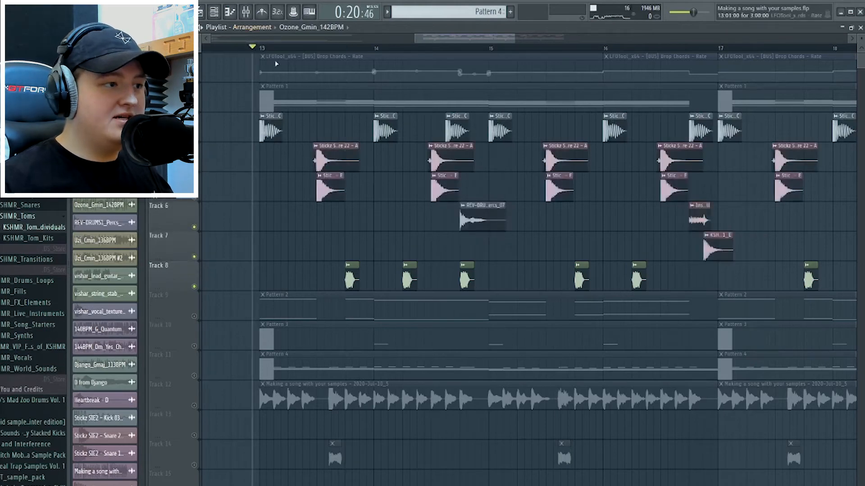
{"action": "key", "text": "space"}
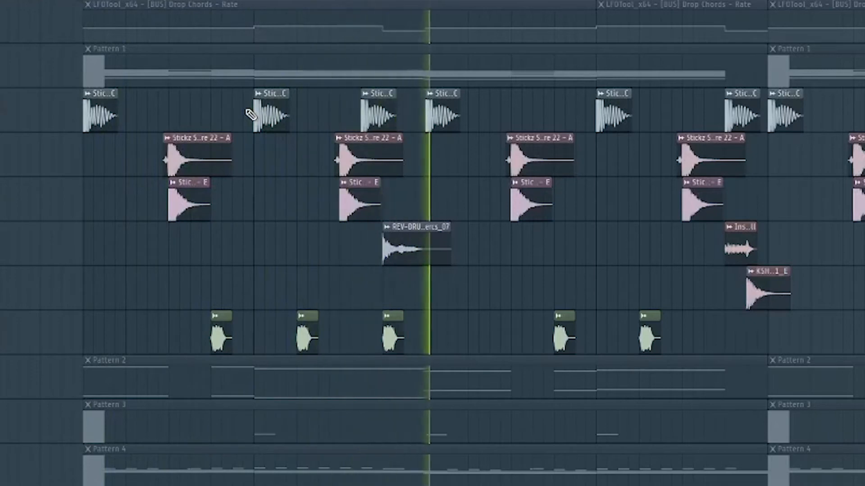
- Play the whole drop from bar 13 with every track active, including the Ozone_Gmin_142BPM slices
{"action": "scroll", "coordinate": [243, 116], "scroll_direction": "down", "scroll_amount": 2}
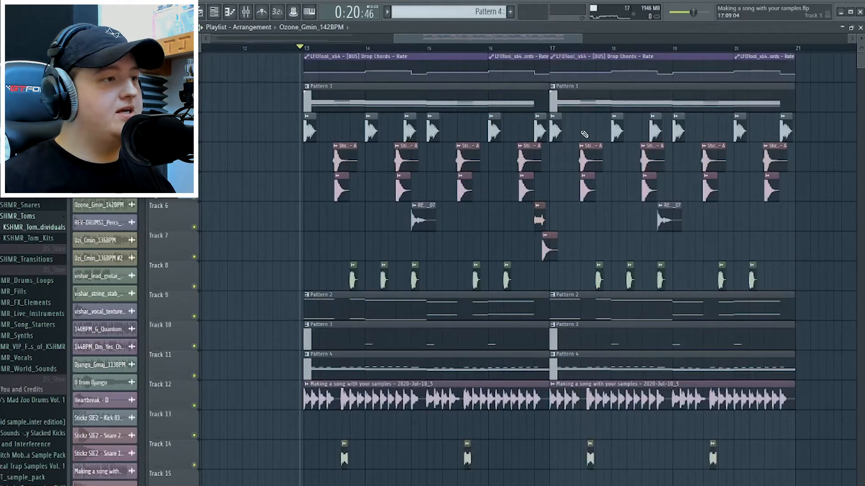
{"action": "key", "text": "space"}
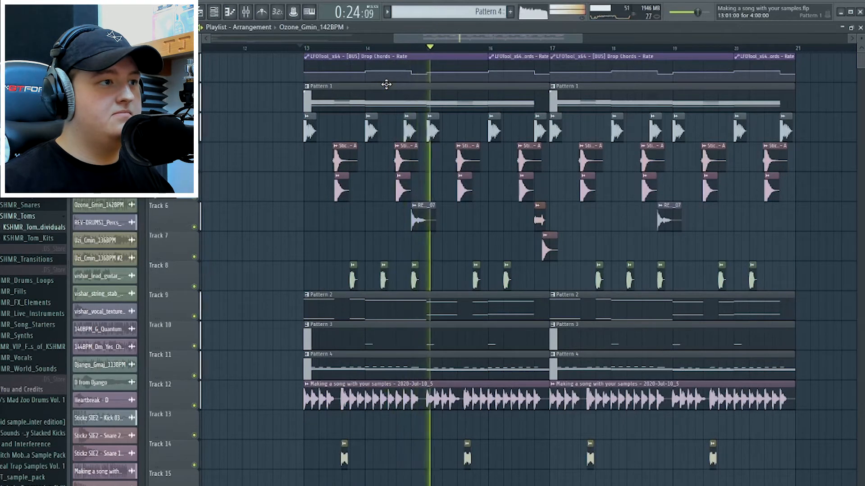
{"action": "key", "text": "space"}
- Inspect the Fruity parametric EQ 2 effects on the [D] Short Stab mixer insert
{"action": "left_click", "coordinate": [245, 12]}
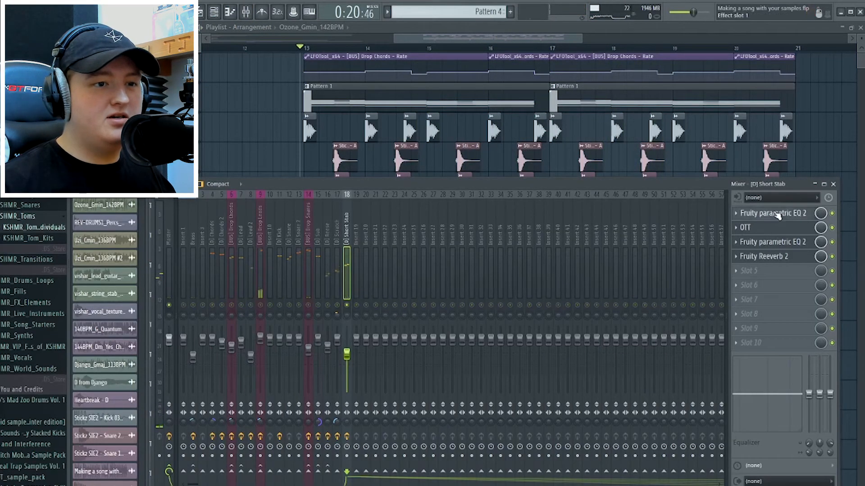
{"action": "left_click", "coordinate": [777, 213]}
{"action": "left_click", "coordinate": [783, 246]}
{"action": "left_click", "coordinate": [774, 217]}
{"action": "left_click", "coordinate": [775, 217]}
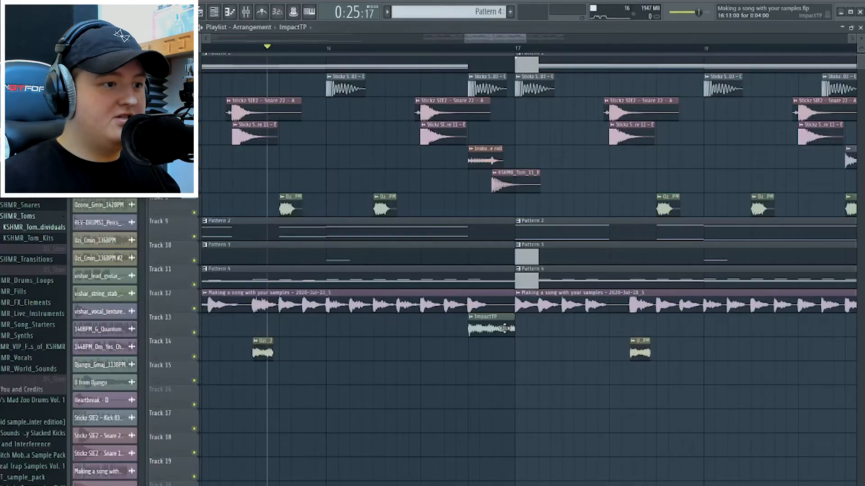
- Check the ImpactTP clip's sampler settings and name mixer insert 19 [D] Impact
{"action": "double_click", "coordinate": [504, 329]}
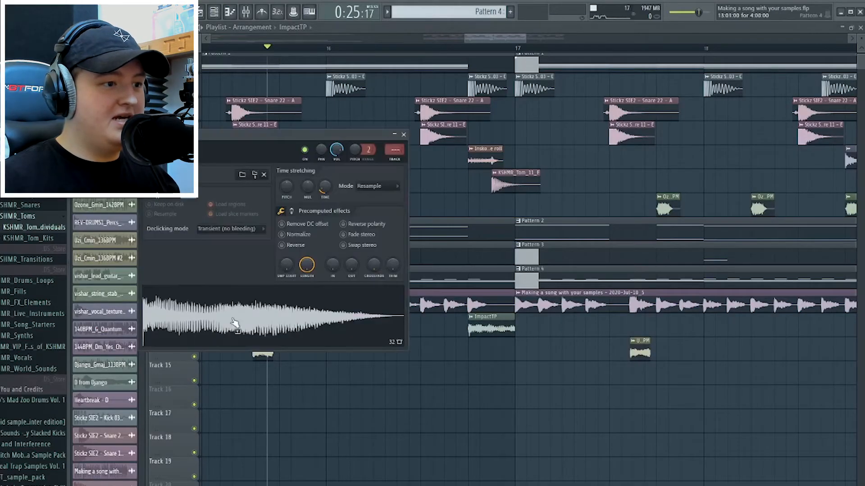
{"action": "key", "text": "Escape"}
{"action": "double_click", "coordinate": [496, 329]}
{"action": "key", "text": "F9"}
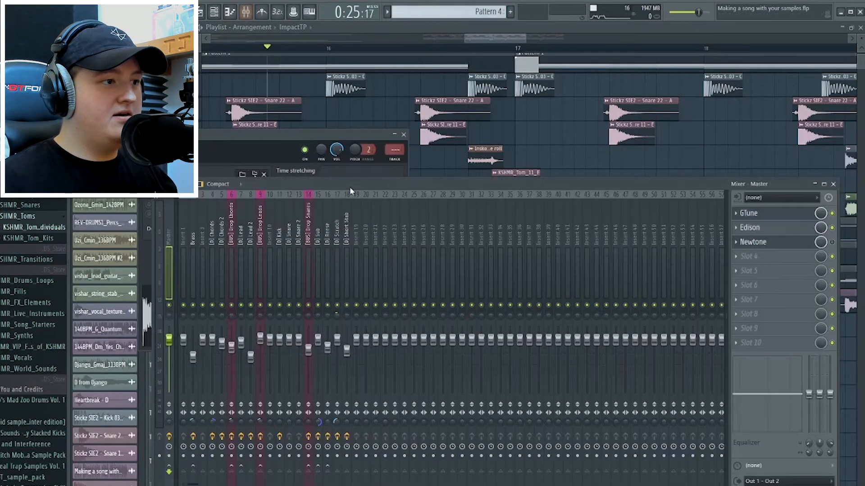
{"action": "left_click", "coordinate": [356, 221]}
{"action": "key", "text": "F2"}
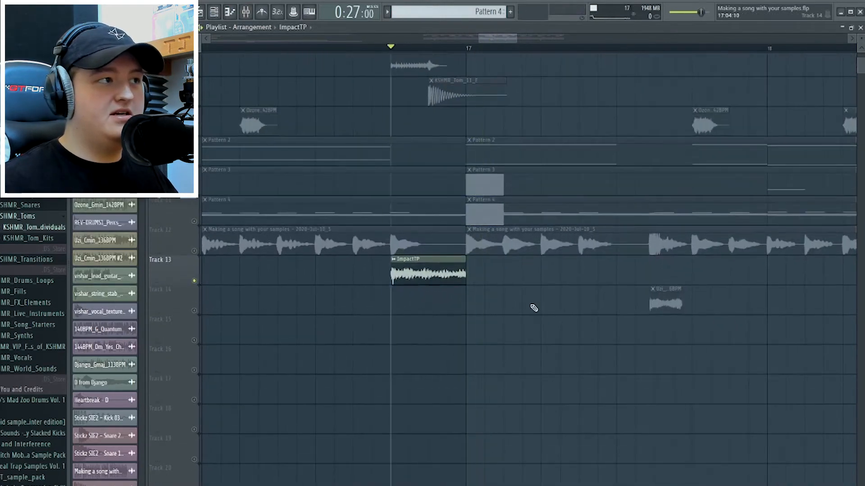
- Create an automation clip for the [D] Impact EQ's band 1 frequency over the ImpactTP clip before bar 17, and place it on Track 13
{"action": "left_click_drag", "start_coordinate": [391, 49], "coordinate": [463, 58]}
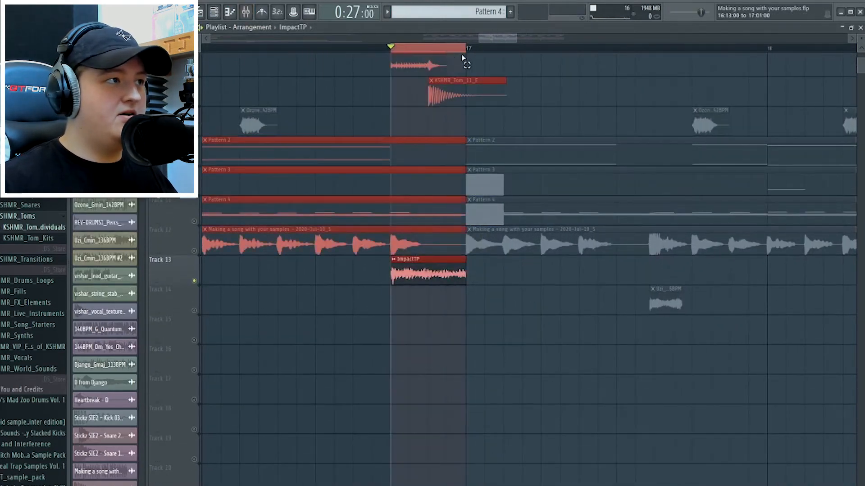
{"action": "left_click", "coordinate": [247, 12]}
{"action": "left_click", "coordinate": [772, 213]}
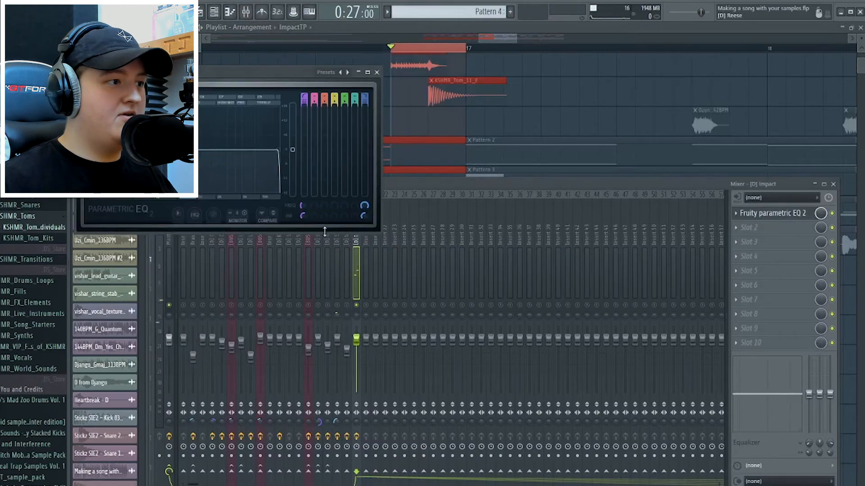
{"action": "right_click", "coordinate": [302, 203]}
{"action": "left_click", "coordinate": [353, 270]}
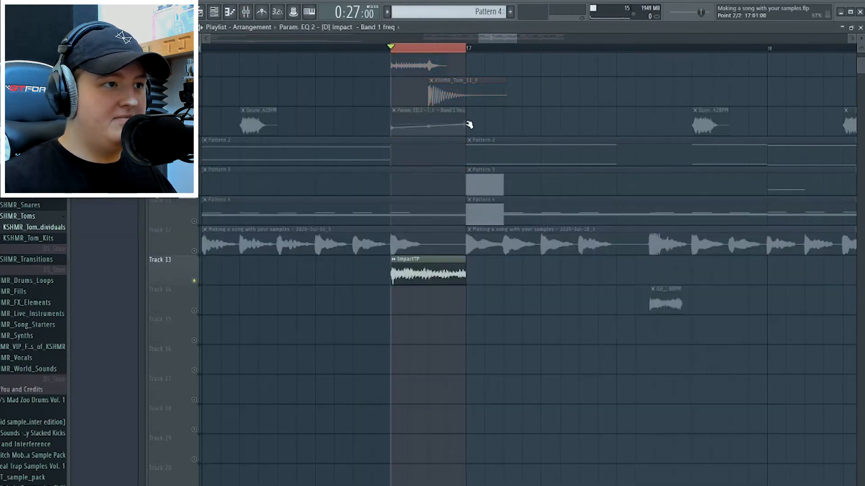
{"action": "left_click_drag", "start_coordinate": [429, 112], "coordinate": [429, 269]}
- Listen to the ImpactTP clip with its band 1 frequency automation by itself from just before bar 17
{"action": "key", "text": "space"}
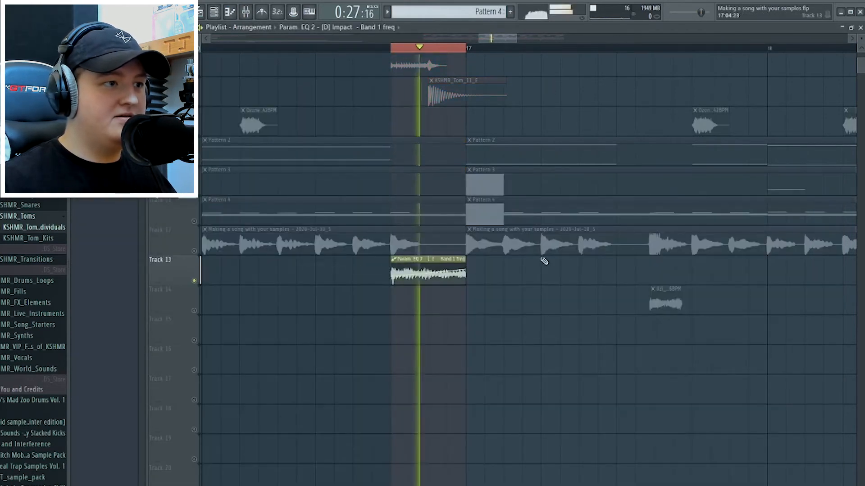
{"action": "key", "text": "space"}
{"action": "left_click", "coordinate": [372, 48]}
{"action": "key", "text": "space"}
{"action": "key", "text": "space"}
{"action": "key", "text": "space"}
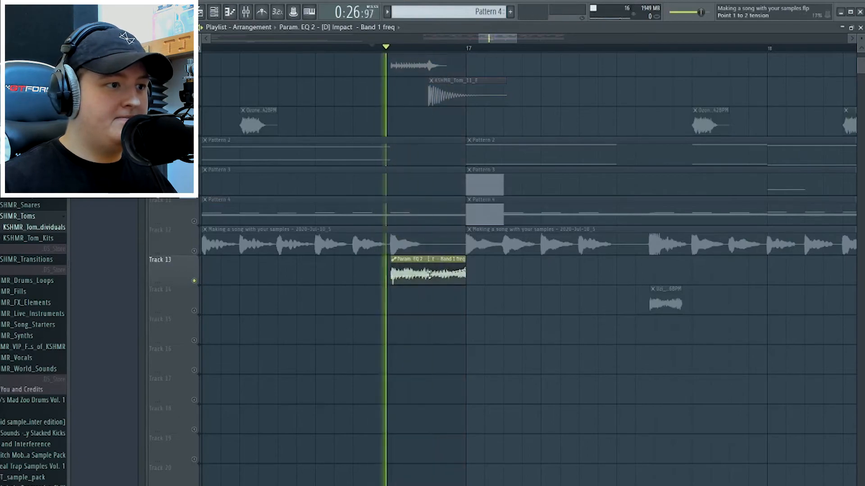
{"action": "key", "text": "space"}
- Turn off the solo on Track 13 so the other tracks are active again
{"action": "right_click", "coordinate": [195, 280]}
{"action": "right_click", "coordinate": [194, 281]}
{"action": "scroll", "coordinate": [325, 280], "scroll_direction": "down", "scroll_amount": 3}
{"action": "scroll", "coordinate": [324, 280], "scroll_direction": "up", "scroll_amount": 5}
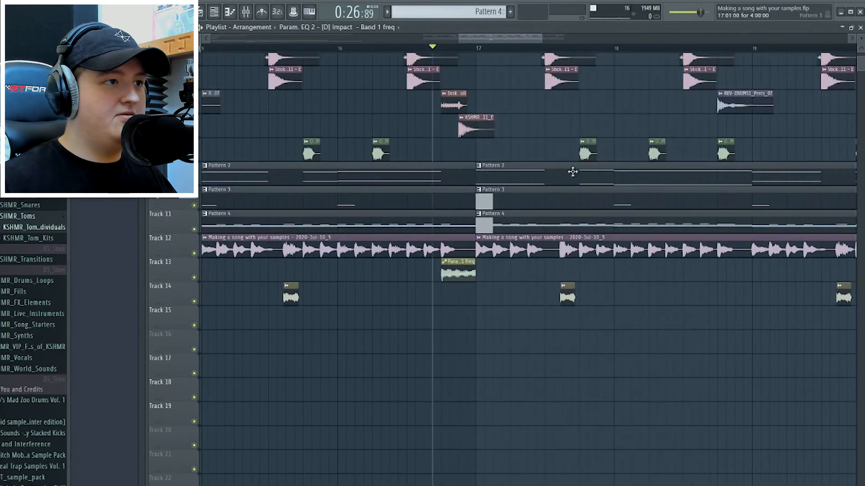
{"action": "scroll", "coordinate": [382, 400], "scroll_direction": "up", "scroll_amount": 1}
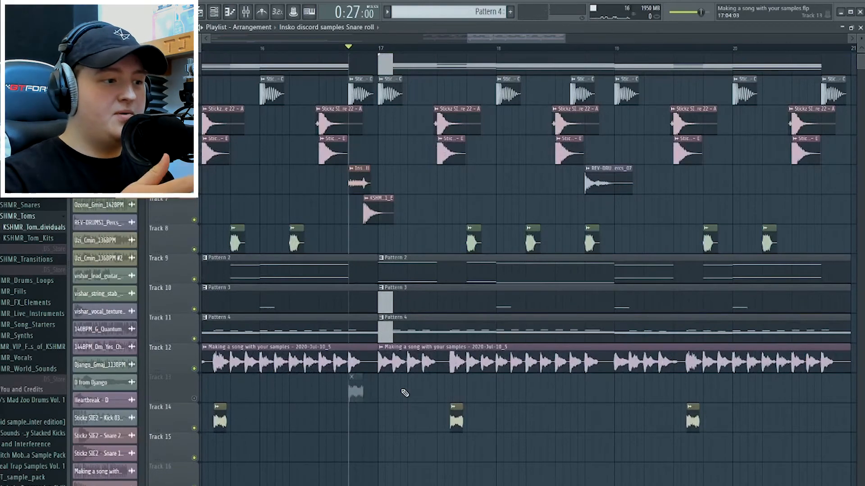
{"action": "scroll", "coordinate": [343, 175], "scroll_direction": "up", "scroll_amount": 1}
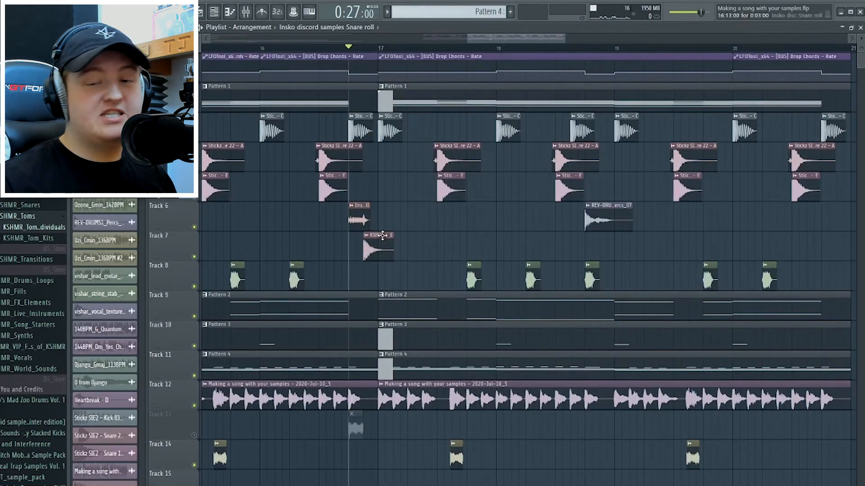
- Play the drop across bar 17 with all tracks active to hear the ImpactTP fill in context
{"action": "key", "text": "space"}
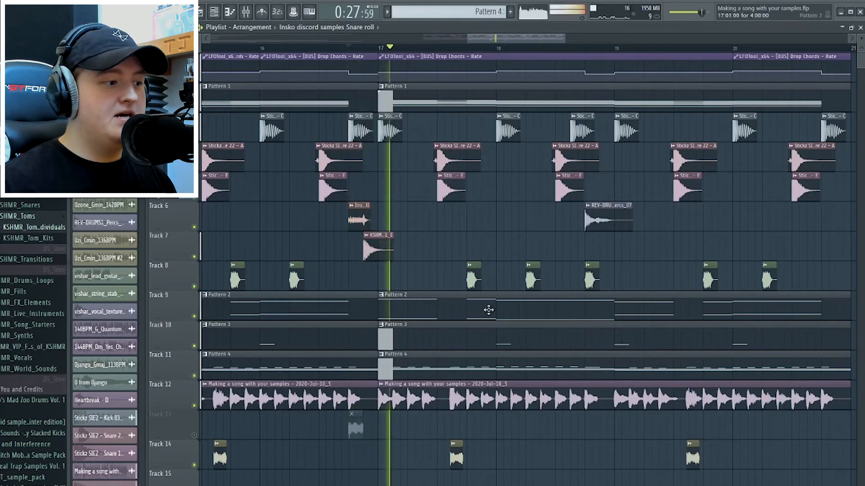
{"action": "key", "text": "space"}
{"action": "key", "text": "space"}
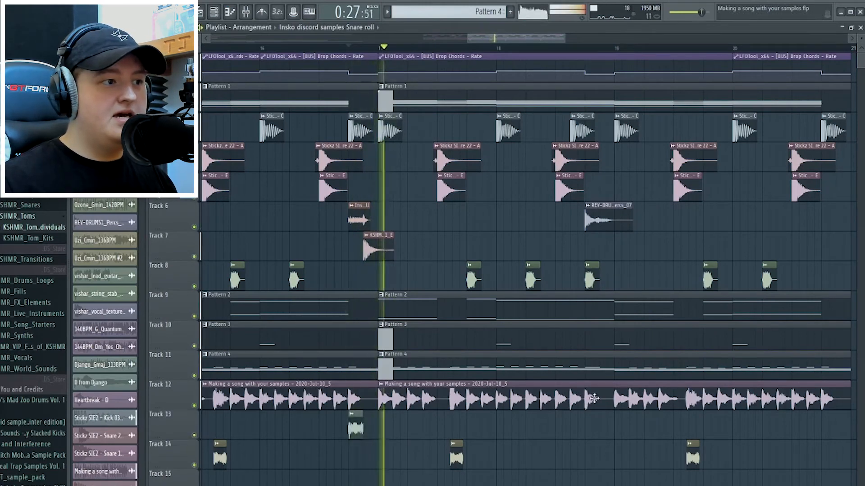
{"action": "key", "text": "space"}
- Audition the Insko discord samples Gun clip by itself and slice it just before its last burst
{"action": "scroll", "coordinate": [594, 398], "scroll_direction": "down", "scroll_amount": 2}
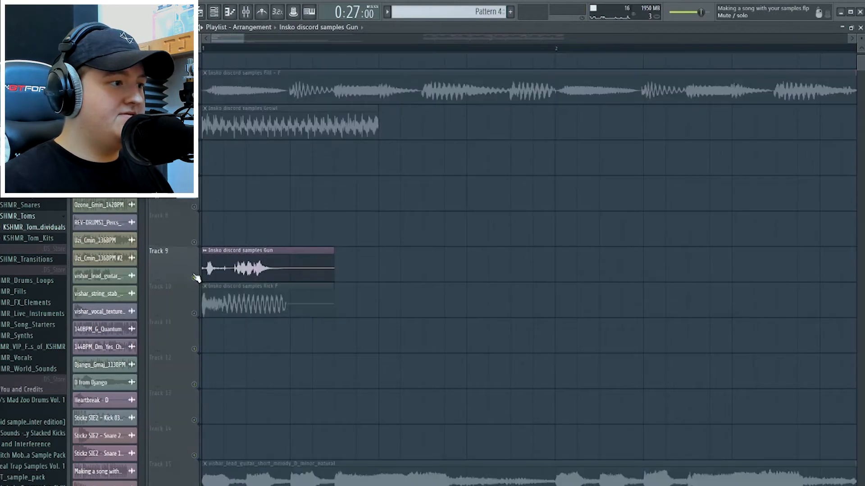
{"action": "left_click", "coordinate": [232, 266]}
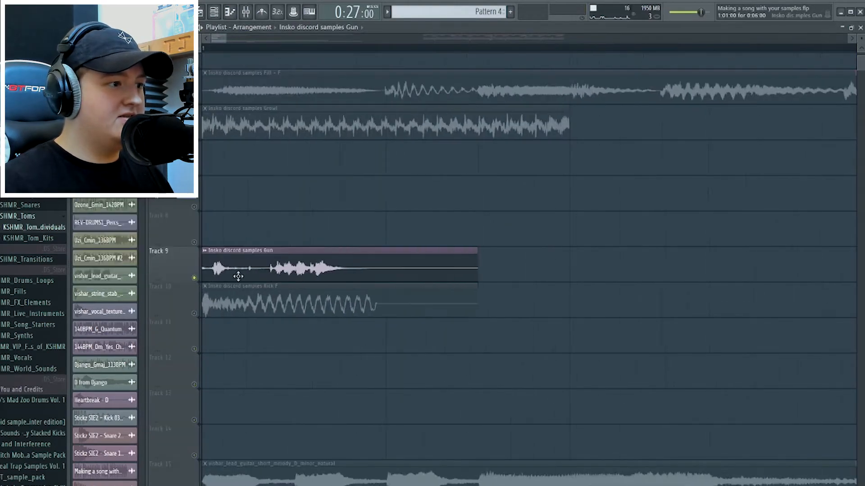
{"action": "left_click", "coordinate": [237, 273]}
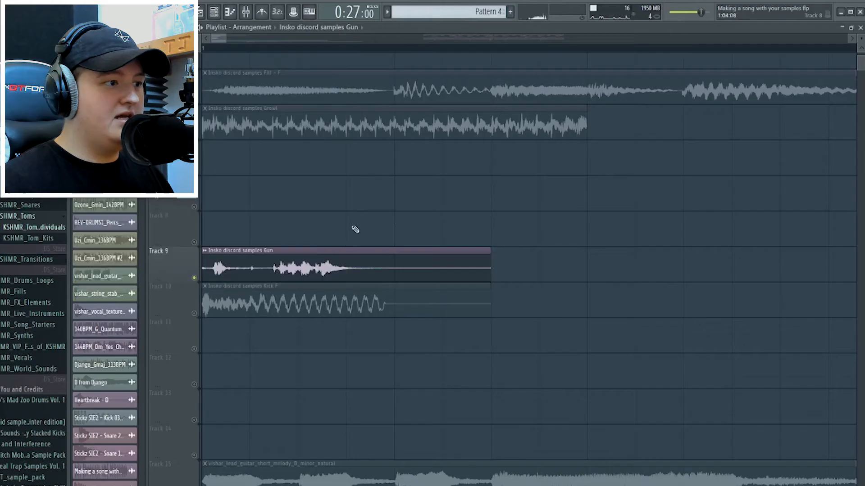
{"action": "scroll", "coordinate": [343, 124], "scroll_direction": "up", "scroll_amount": 2}
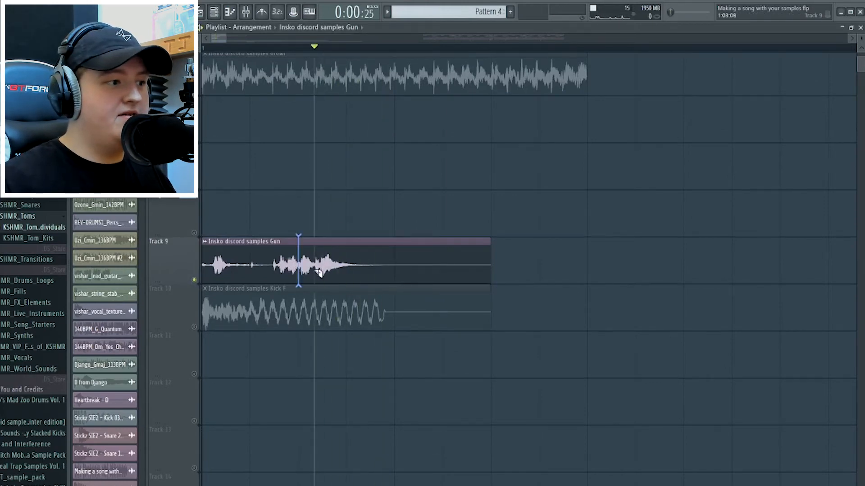
{"action": "left_click", "coordinate": [321, 272]}
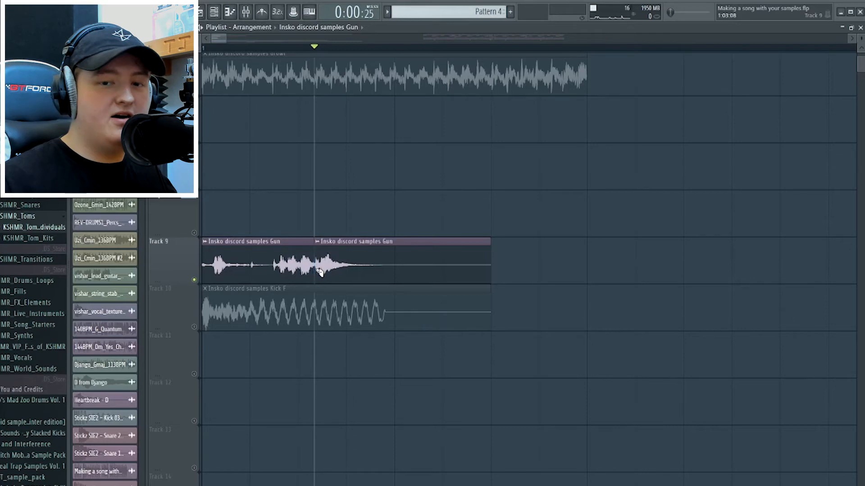
- Route the Gun slice to mixer insert 14 named [D] Gun Snare, with Fruity parametric EQ 2 and OTT loaded
{"action": "double_click", "coordinate": [349, 255]}
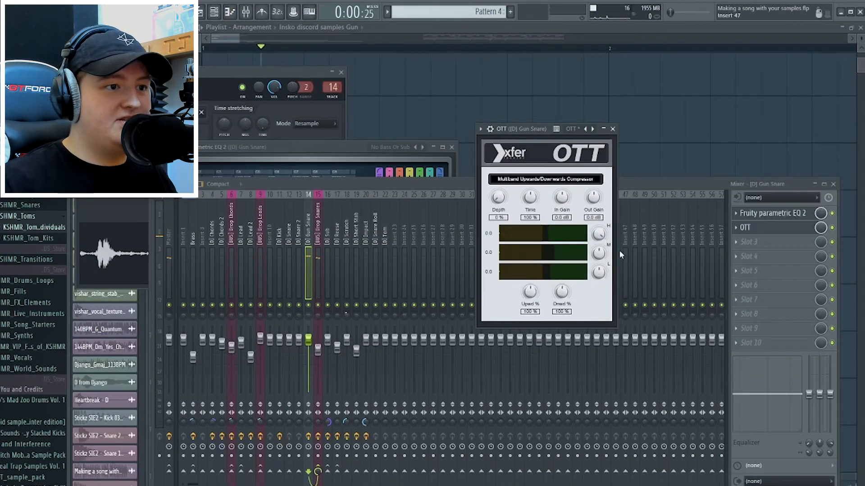
{"action": "left_click", "coordinate": [748, 213]}
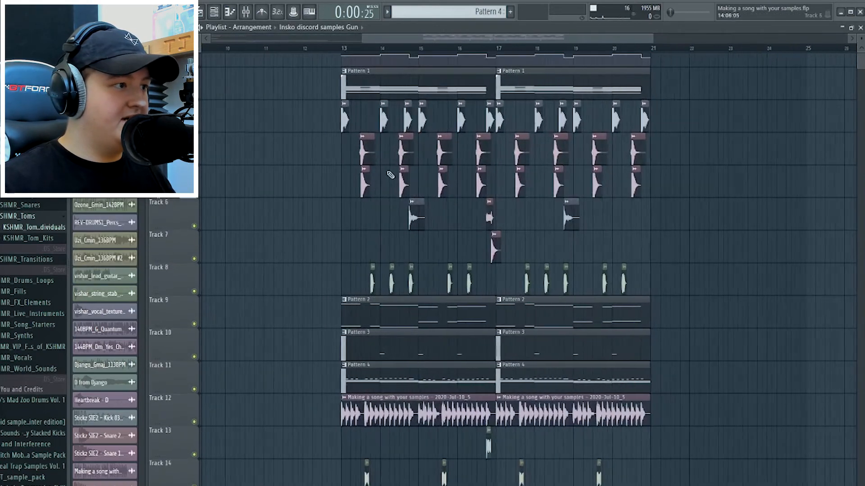
- Insert a track below the snares, layer the Gun slice under the snare hits on Track 6 and listen to the layered snares
{"action": "right_click", "coordinate": [179, 197]}
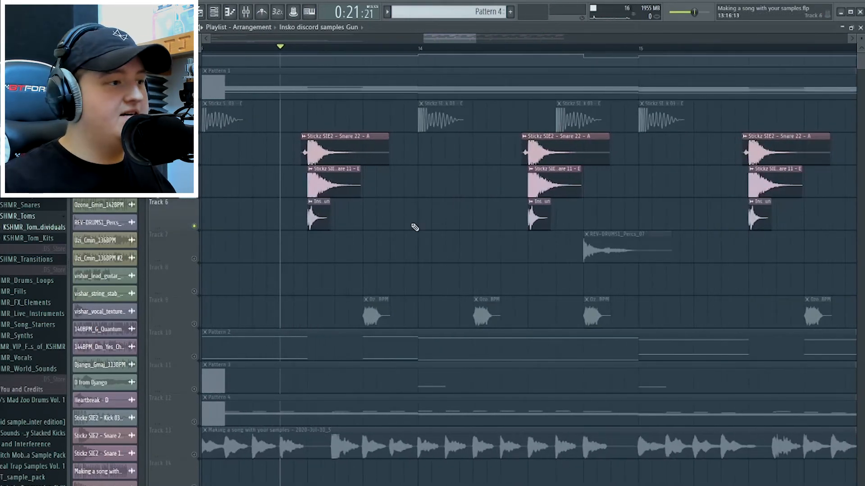
{"action": "key", "text": "space"}
{"action": "key", "text": "space"}
{"action": "left_click", "coordinate": [194, 227]}
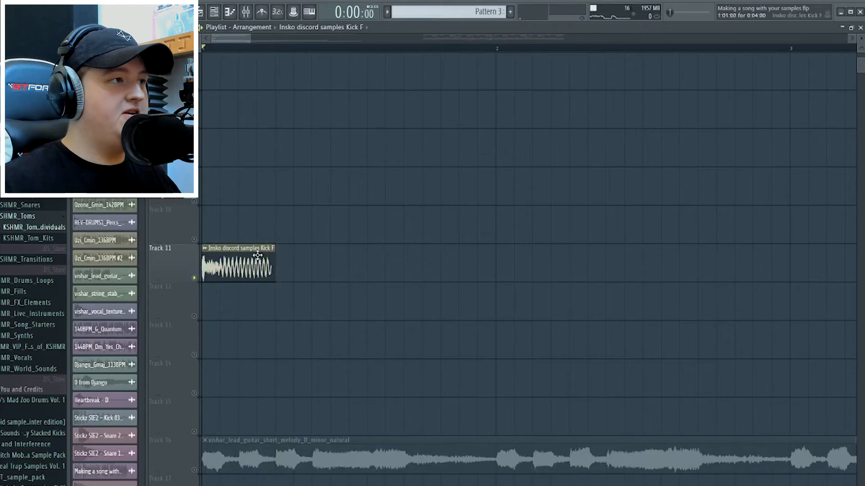
- Open the Insko discord samples Kick F clip's sampler settings and route it to the [D] Hardstyle Kick mixer insert
{"action": "double_click", "coordinate": [238, 265]}
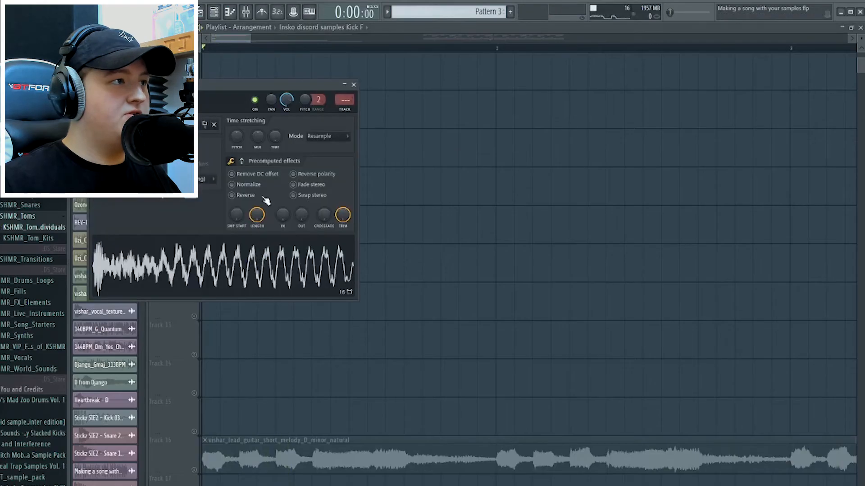
{"action": "left_click", "coordinate": [251, 14]}
{"action": "left_click", "coordinate": [340, 100]}
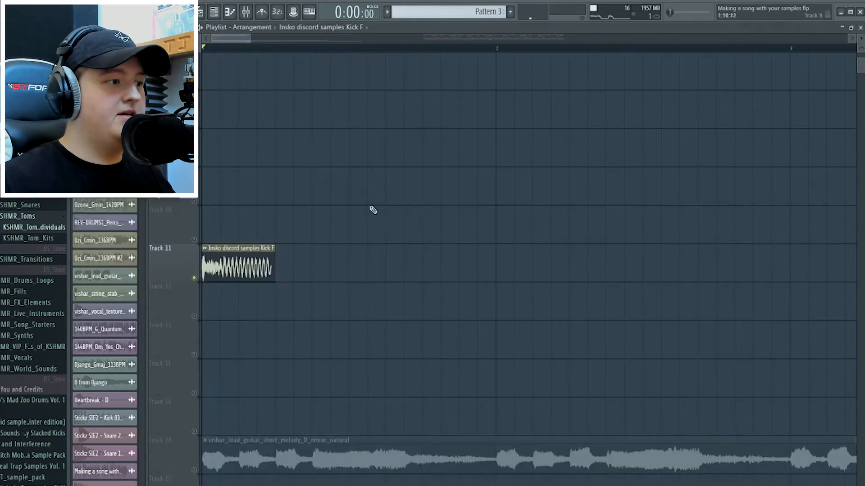
- Insert a new Track 9 in the drop and place a short Kick F chop on it just before bar 18
{"action": "scroll", "coordinate": [257, 145], "scroll_direction": "down", "scroll_amount": 4}
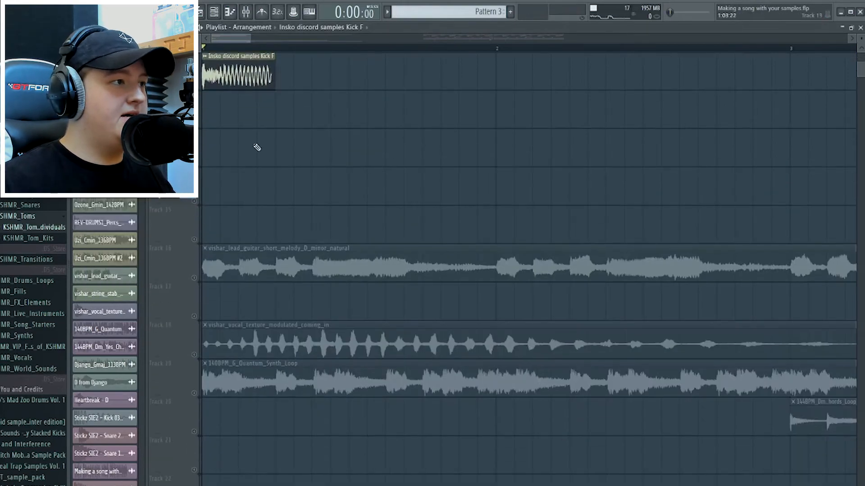
{"action": "scroll", "coordinate": [242, 88], "scroll_direction": "down", "scroll_amount": 2}
{"action": "scroll", "coordinate": [315, 113], "scroll_direction": "down", "scroll_amount": 4}
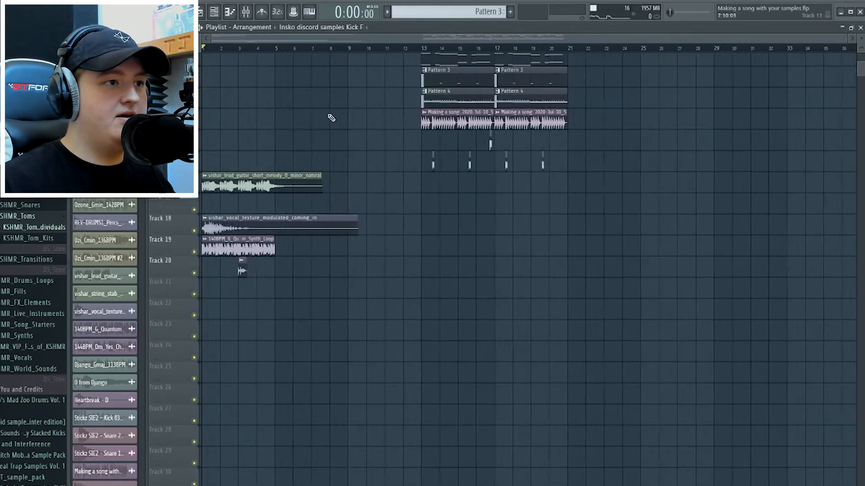
{"action": "scroll", "coordinate": [496, 149], "scroll_direction": "up", "scroll_amount": 2}
{"action": "scroll", "coordinate": [554, 160], "scroll_direction": "up", "scroll_amount": 3}
{"action": "scroll", "coordinate": [504, 176], "scroll_direction": "up", "scroll_amount": 1}
{"action": "scroll", "coordinate": [503, 177], "scroll_direction": "up", "scroll_amount": 1}
{"action": "right_click", "coordinate": [185, 213]}
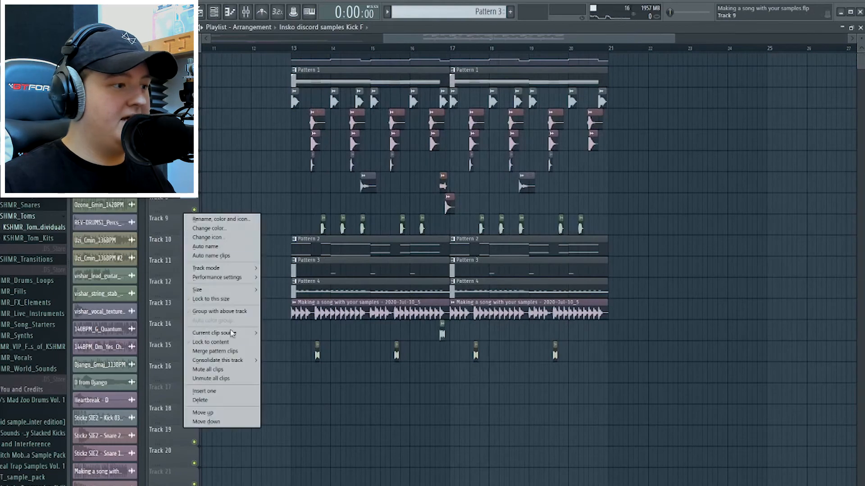
{"action": "left_click", "coordinate": [223, 332]}
- Play the drop from bar 17 to hear the Kick F chop before bar 18 with the other tracks
{"action": "key", "text": "space"}
{"action": "scroll", "coordinate": [553, 180], "scroll_direction": "up", "scroll_amount": 2}
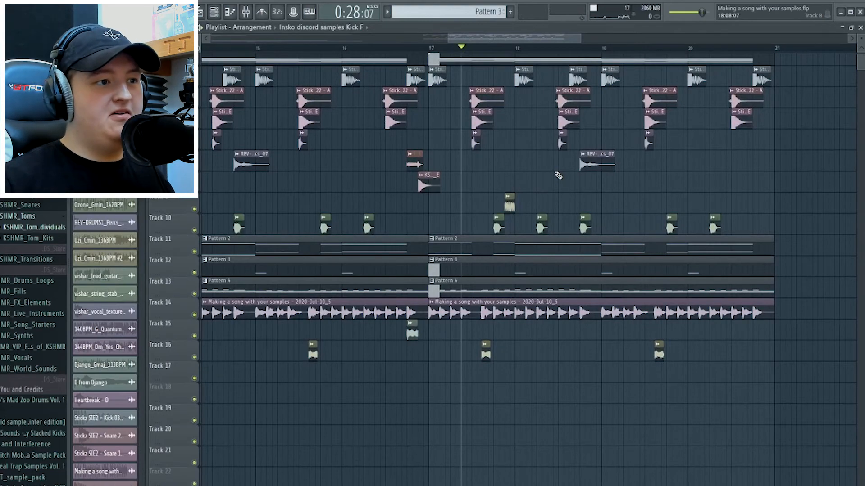
{"action": "scroll", "coordinate": [558, 175], "scroll_direction": "up", "scroll_amount": 3}
{"action": "scroll", "coordinate": [558, 176], "scroll_direction": "up", "scroll_amount": 1}
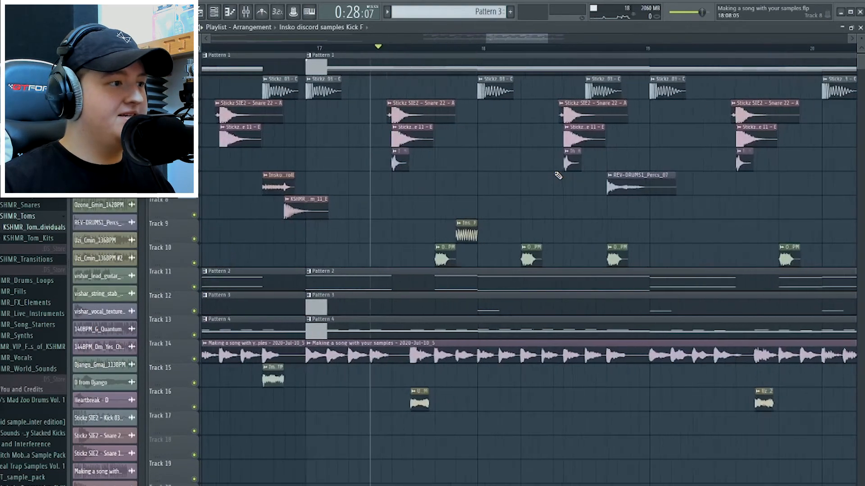
{"action": "scroll", "coordinate": [558, 176], "scroll_direction": "up", "scroll_amount": 1}
{"action": "left_click", "coordinate": [450, 49]}
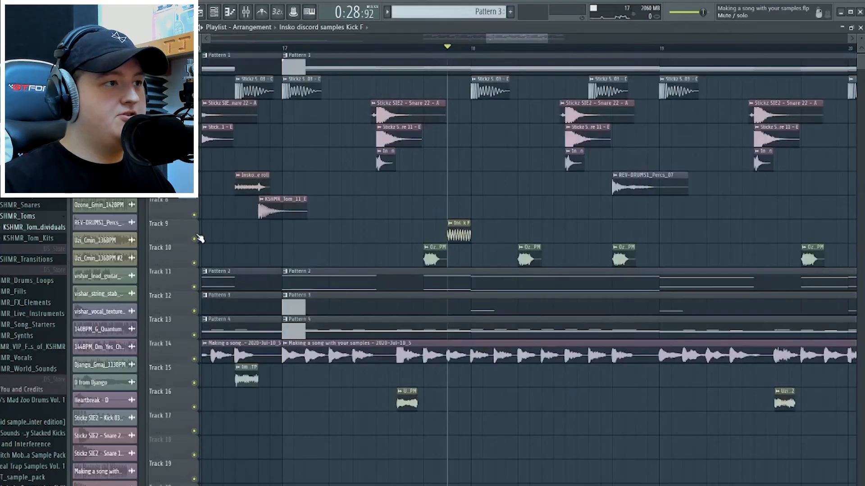
{"action": "key", "text": "space"}
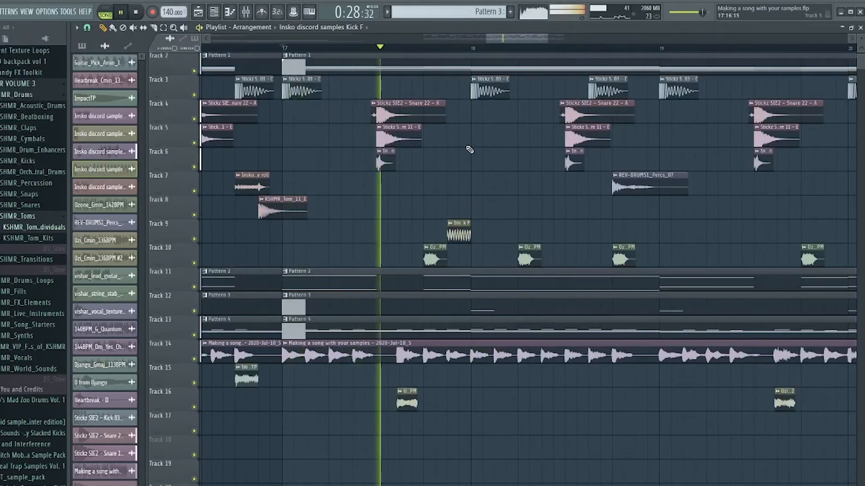
{"action": "key", "text": "space"}
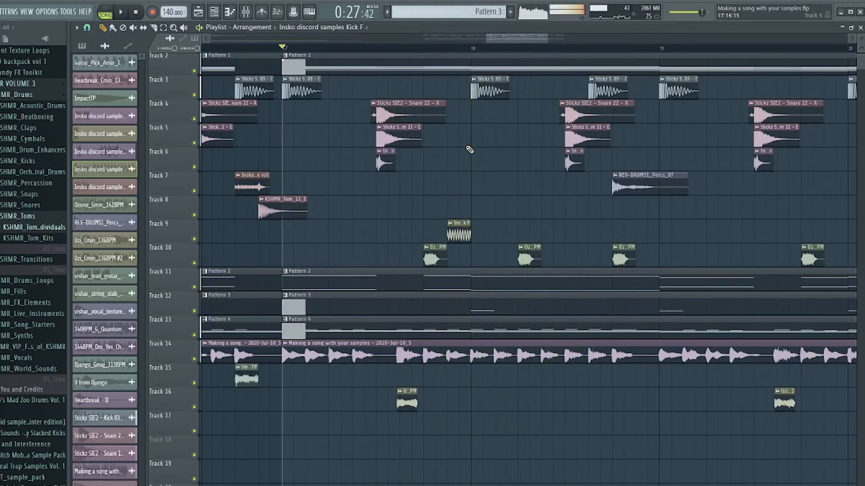
- Listen to the Insko discord samples Fill - F clip by itself from the start of the playlist
{"action": "scroll", "coordinate": [471, 251], "scroll_direction": "up", "scroll_amount": 2}
{"action": "double_click", "coordinate": [441, 237]}
{"action": "scroll", "coordinate": [509, 158], "scroll_direction": "down", "scroll_amount": 3}
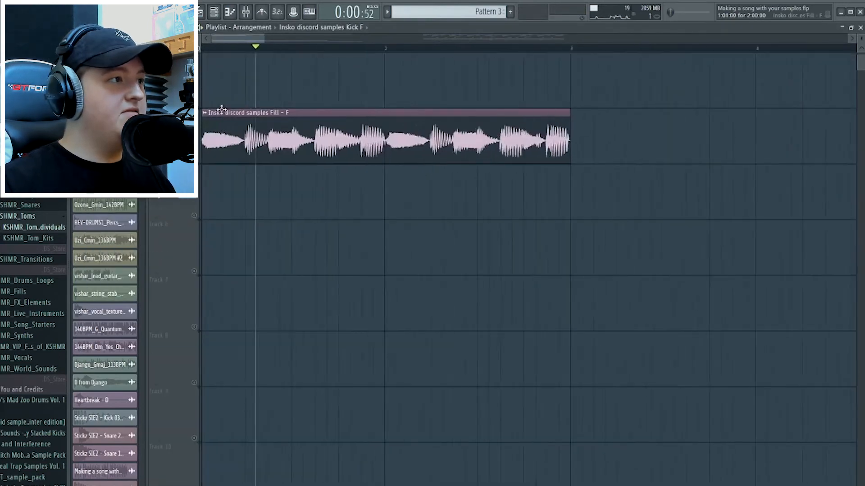
{"action": "scroll", "coordinate": [402, 90], "scroll_direction": "up", "scroll_amount": 2}
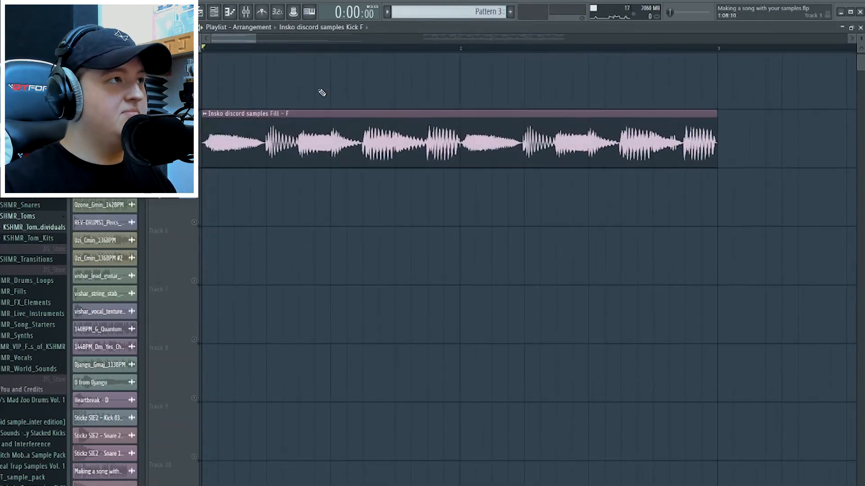
{"action": "scroll", "coordinate": [322, 92], "scroll_direction": "up", "scroll_amount": 1}
{"action": "key", "text": "space"}
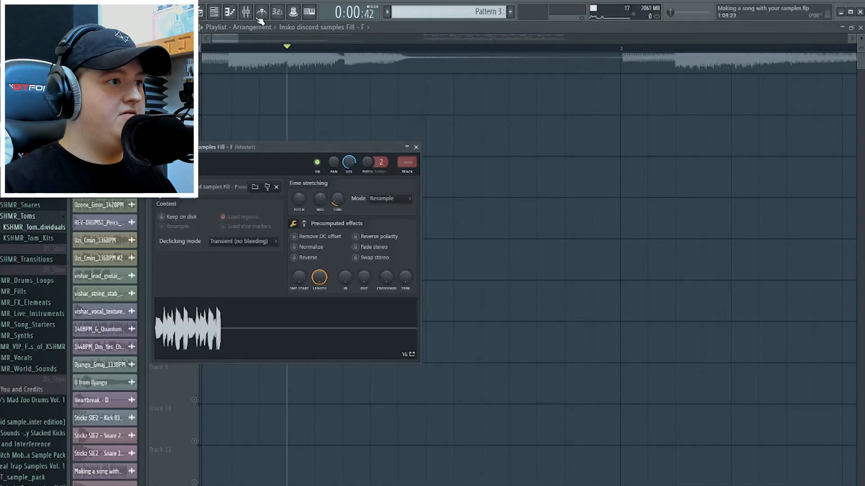
- Route the Fill - F chops on Track 9 to mixer insert 24 named [D] Dubstep Sample, normalize the sample and set its stretch mode to Auto
{"action": "left_click", "coordinate": [245, 12]}
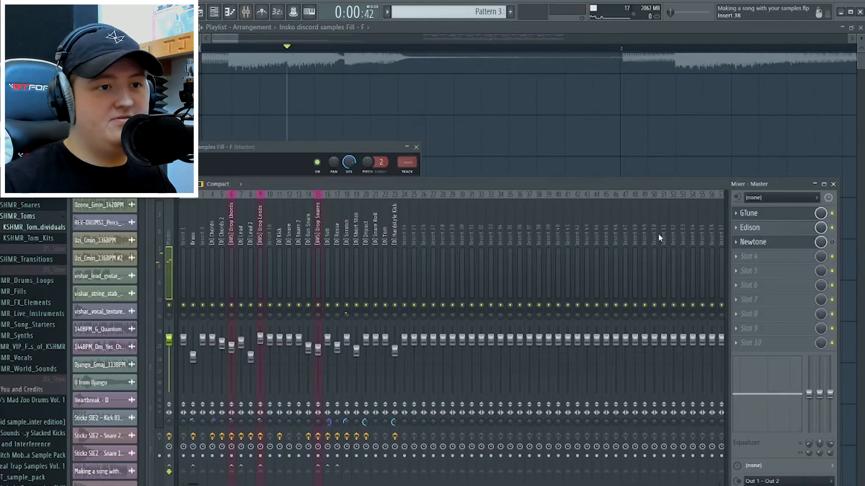
{"action": "left_click", "coordinate": [760, 217]}
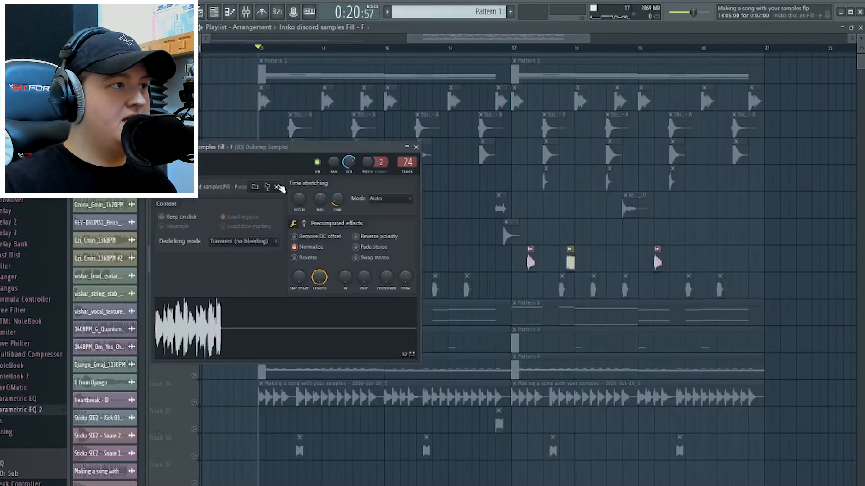
- Check the [D] Dubstep Sample insert's effects: CamelCrusher, the second Fruity parametric EQ 2 and Fruity Reeverb 2
{"action": "left_click", "coordinate": [252, 15]}
{"action": "left_click", "coordinate": [765, 227]}
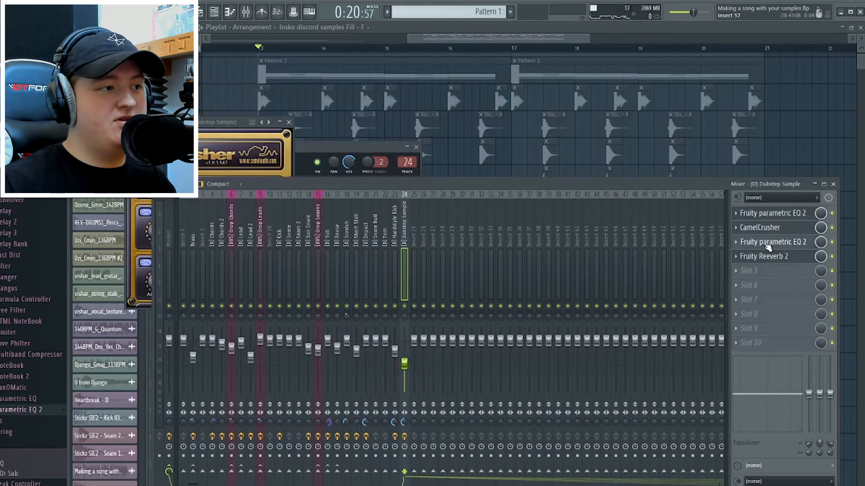
{"action": "left_click", "coordinate": [765, 242]}
{"action": "left_click", "coordinate": [788, 259]}
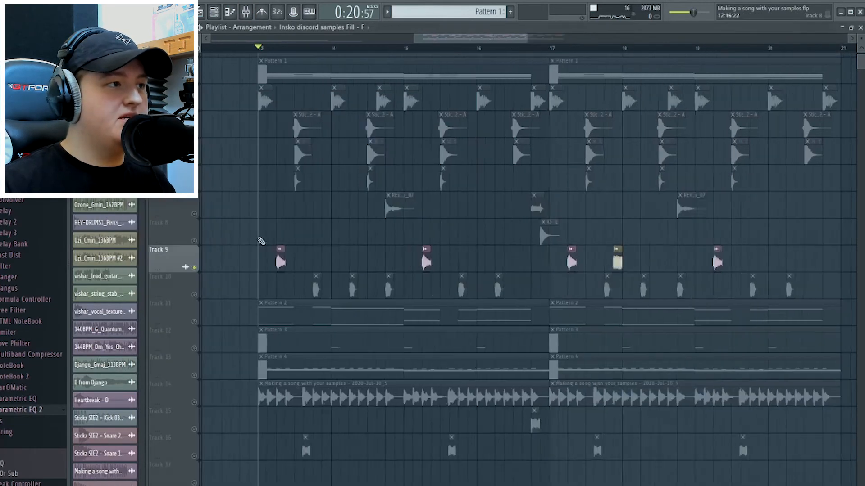
- Listen to the Track 9 chops by themselves from bar 13
{"action": "scroll", "coordinate": [260, 241], "scroll_direction": "up", "scroll_amount": 2}
{"action": "key", "text": "space"}
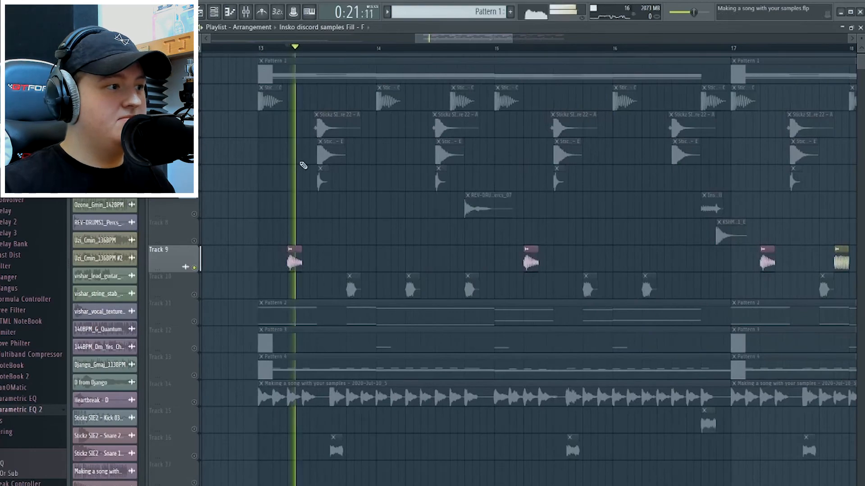
{"action": "key", "text": "space"}
- Play the whole drop from bar 13 with all tracks active
{"action": "scroll", "coordinate": [350, 213], "scroll_direction": "down", "scroll_amount": 6}
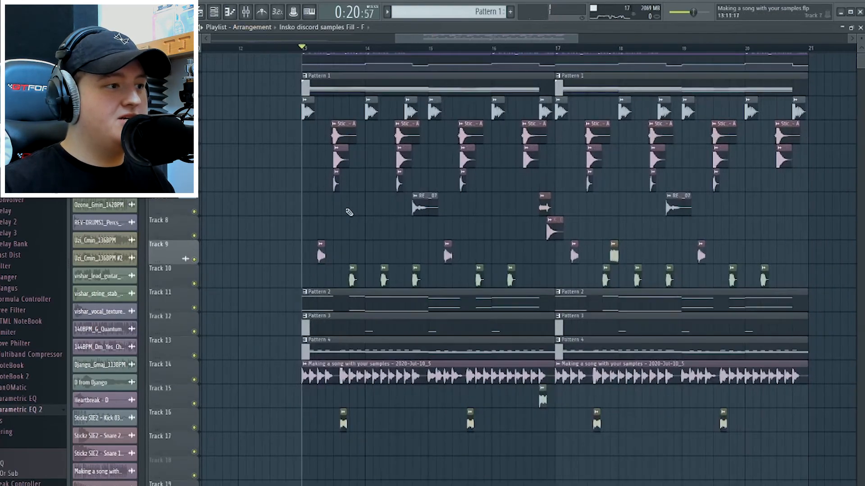
{"action": "scroll", "coordinate": [334, 220], "scroll_direction": "down", "scroll_amount": 1}
{"action": "scroll", "coordinate": [396, 221], "scroll_direction": "up", "scroll_amount": 1}
{"action": "scroll", "coordinate": [487, 216], "scroll_direction": "up", "scroll_amount": 1}
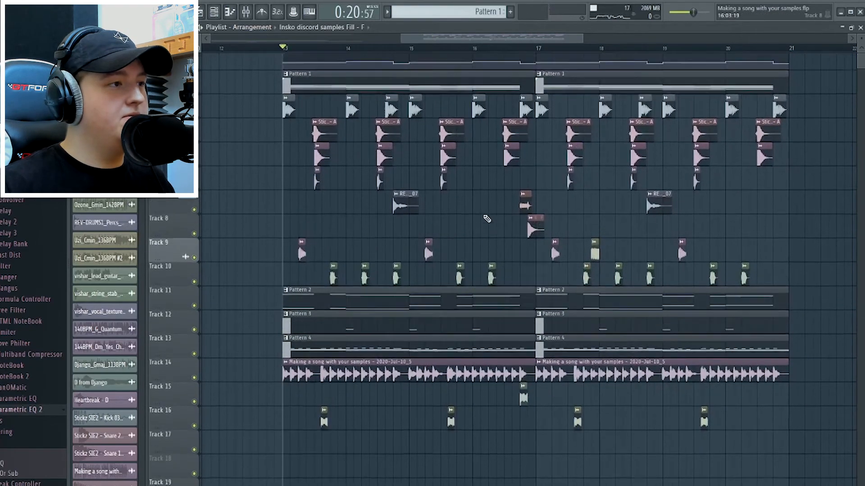
{"action": "key", "text": "space"}
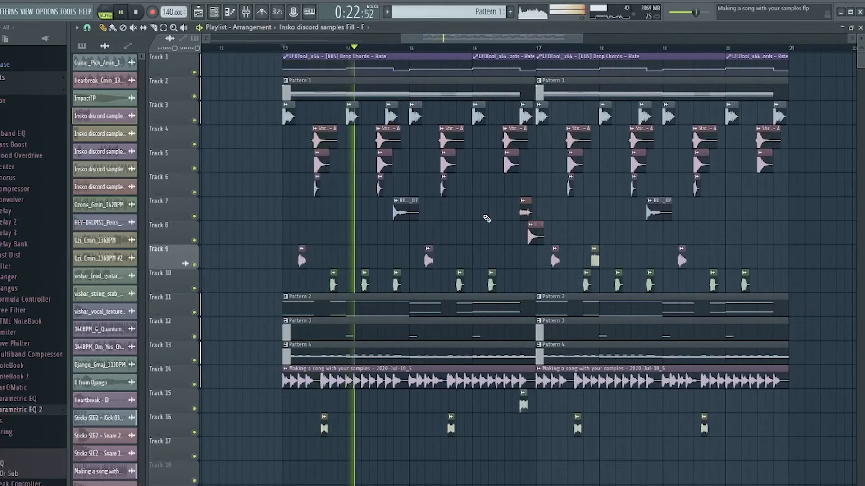
{"action": "key", "text": "space"}
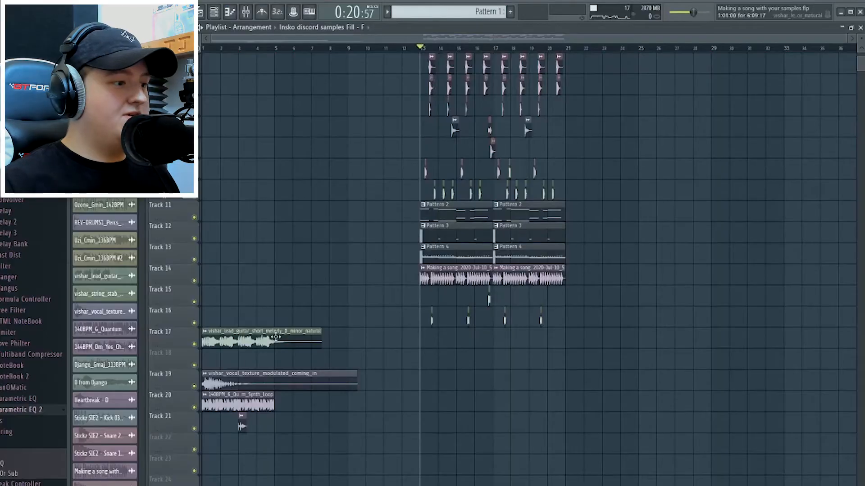
- Look over the unused clips at the playlist's start and audition 144BPM_Dm_Yes_Chords_Loop on Track 21 by itself
{"action": "scroll", "coordinate": [311, 288], "scroll_direction": "up", "scroll_amount": 3}
{"action": "left_click_drag", "start_coordinate": [342, 108], "coordinate": [204, 62]}
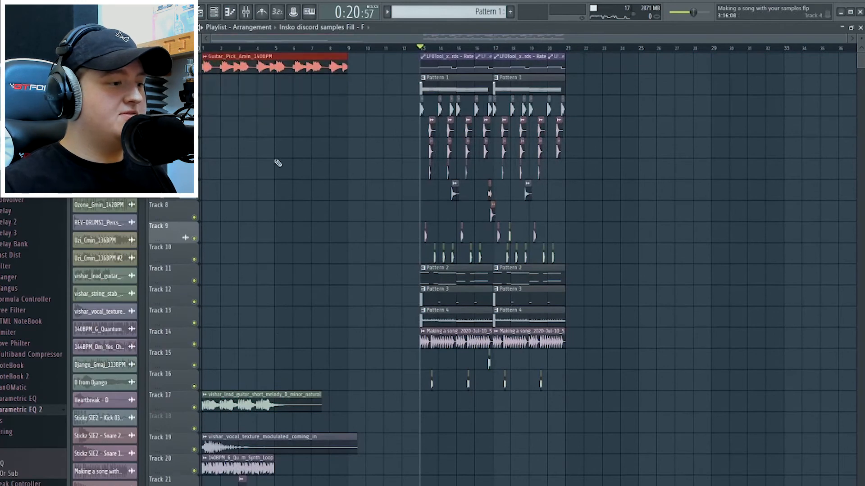
{"action": "scroll", "coordinate": [276, 164], "scroll_direction": "down", "scroll_amount": 4}
{"action": "left_click_drag", "start_coordinate": [273, 211], "coordinate": [252, 485]}
{"action": "left_click", "coordinate": [409, 406], "text": "ctrl"}
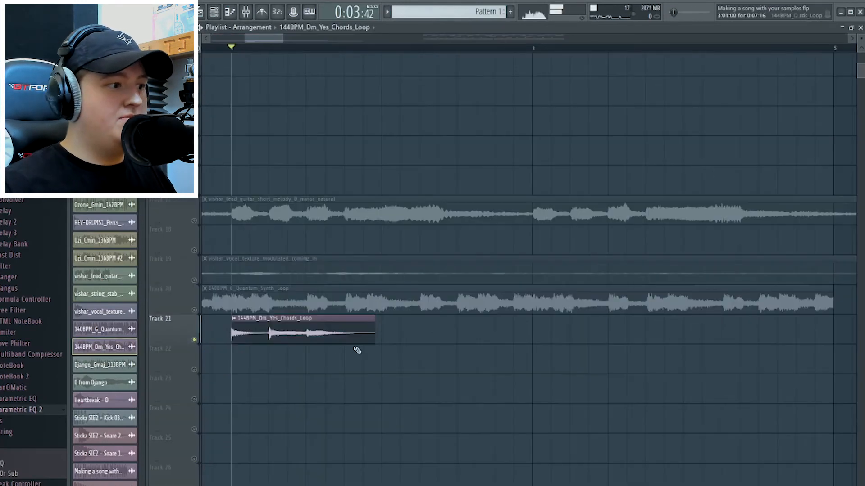
- Select the chopped part of 144BPM_Dm_Yes_Chords_Loop on Track 21 and listen to it alone
{"action": "left_click_drag", "start_coordinate": [376, 312], "coordinate": [218, 347]}
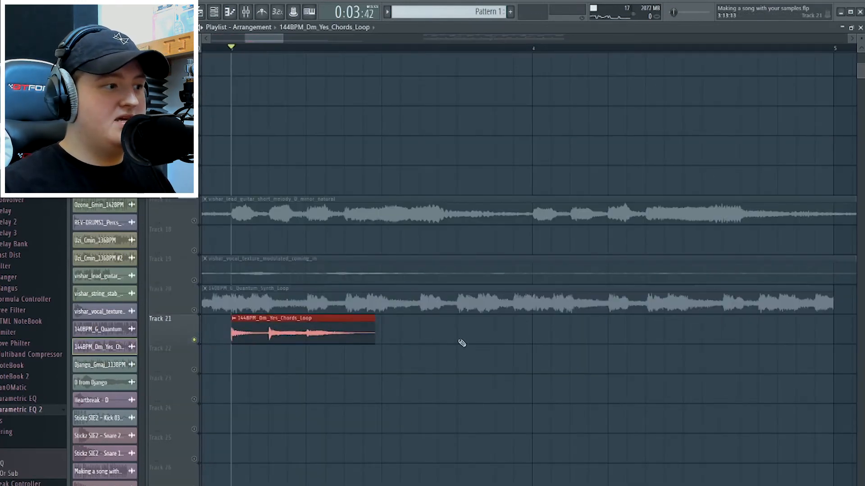
{"action": "left_click", "coordinate": [469, 347]}
{"action": "key", "text": "space"}
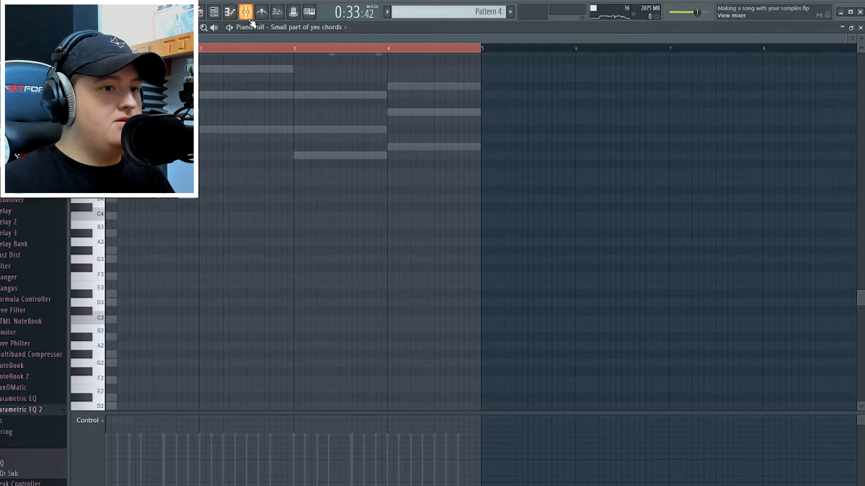
- Retune the three notes of Small part of yes chords.wav in Newtone to C4, G#4 and D#4, and listen to them
{"action": "left_click", "coordinate": [250, 20]}
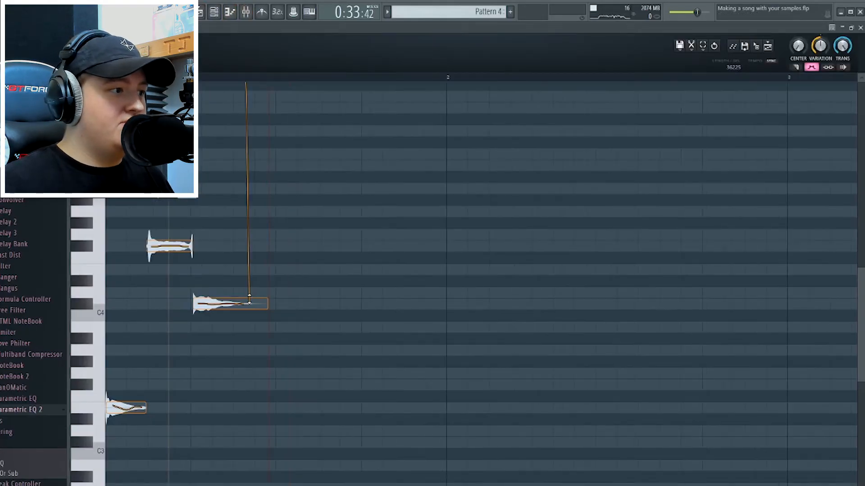
{"action": "left_click_drag", "start_coordinate": [273, 185], "coordinate": [143, 404]}
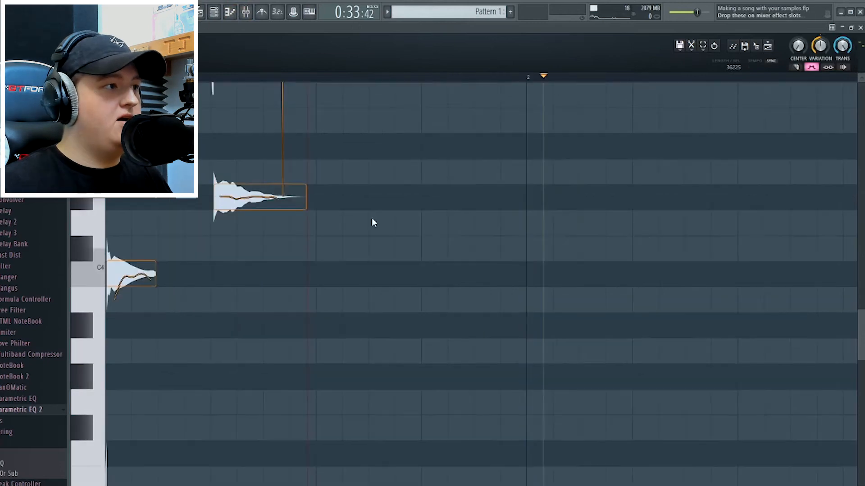
{"action": "scroll", "coordinate": [368, 217], "scroll_direction": "down", "scroll_amount": 2}
{"action": "scroll", "coordinate": [366, 214], "scroll_direction": "up", "scroll_amount": 2}
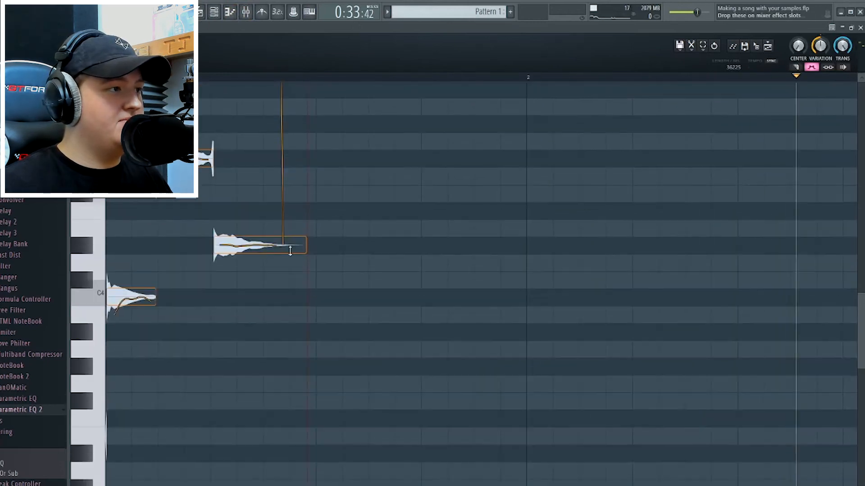
{"action": "scroll", "coordinate": [469, 183], "scroll_direction": "up", "scroll_amount": 1}
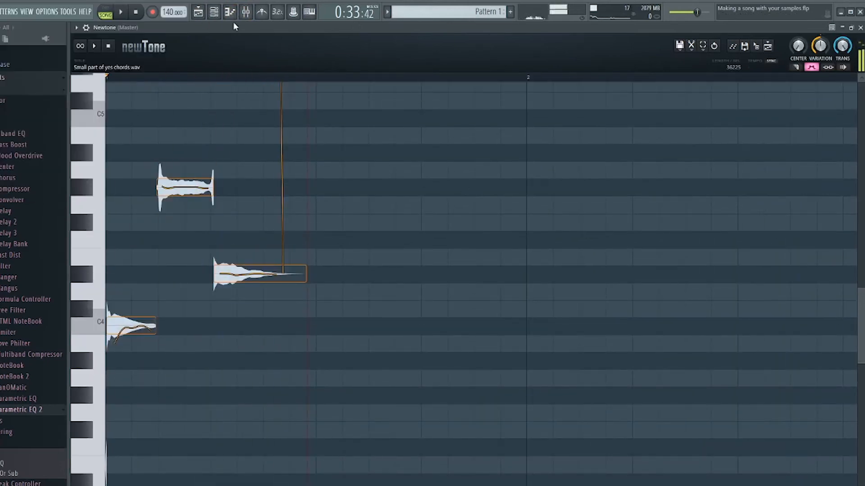
- Send the retuned Newtone audio to the playlist, placing it on Track 18 in the last quarter of bar 20
{"action": "double_click", "coordinate": [202, 31]}
{"action": "left_click", "coordinate": [201, 12]}
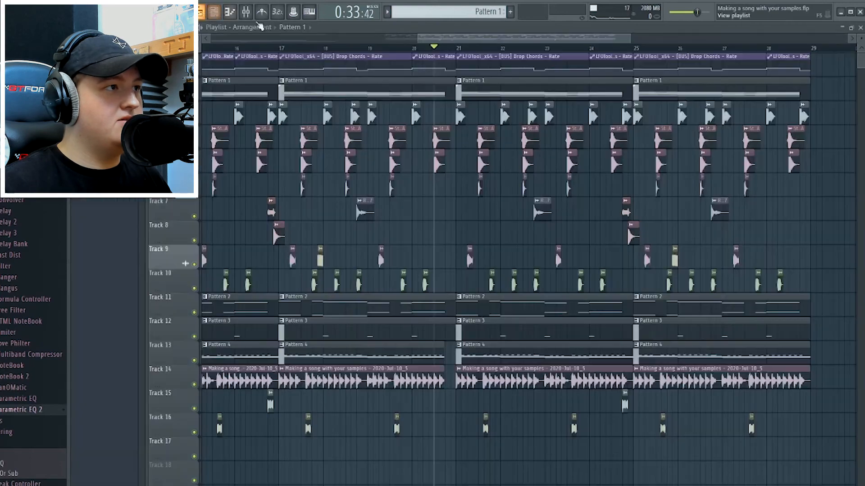
{"action": "left_click", "coordinate": [246, 12]}
{"action": "left_click", "coordinate": [753, 242]}
{"action": "scroll", "coordinate": [675, 86], "scroll_direction": "down", "scroll_amount": 3}
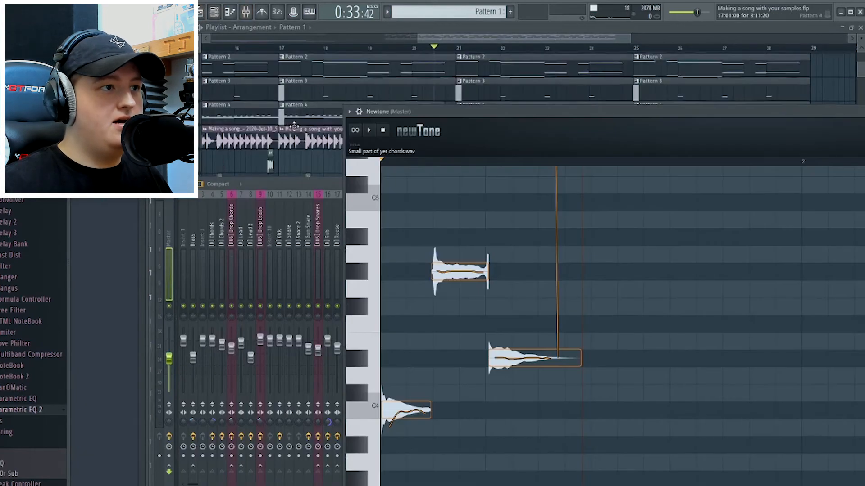
{"action": "left_click_drag", "start_coordinate": [658, 113], "coordinate": [336, 193]}
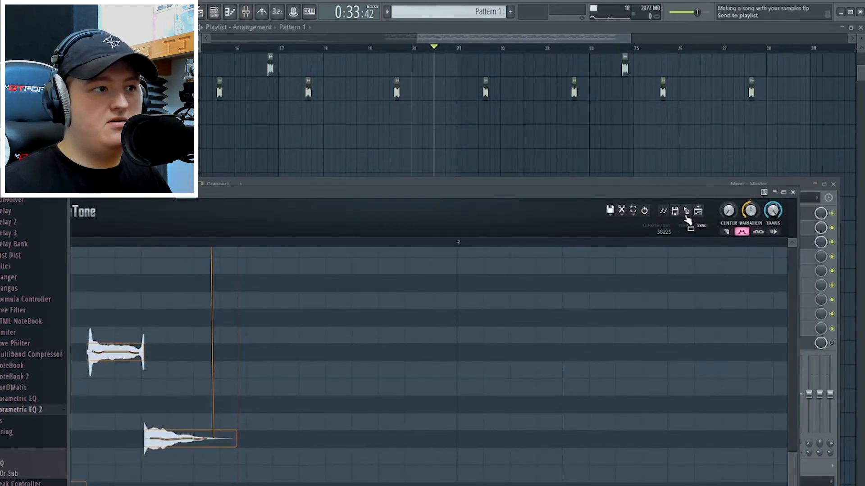
{"action": "left_click_drag", "start_coordinate": [687, 216], "coordinate": [450, 134]}
{"action": "scroll", "coordinate": [450, 172], "scroll_direction": "up", "scroll_amount": 3}
{"action": "scroll", "coordinate": [432, 182], "scroll_direction": "up", "scroll_amount": 3}
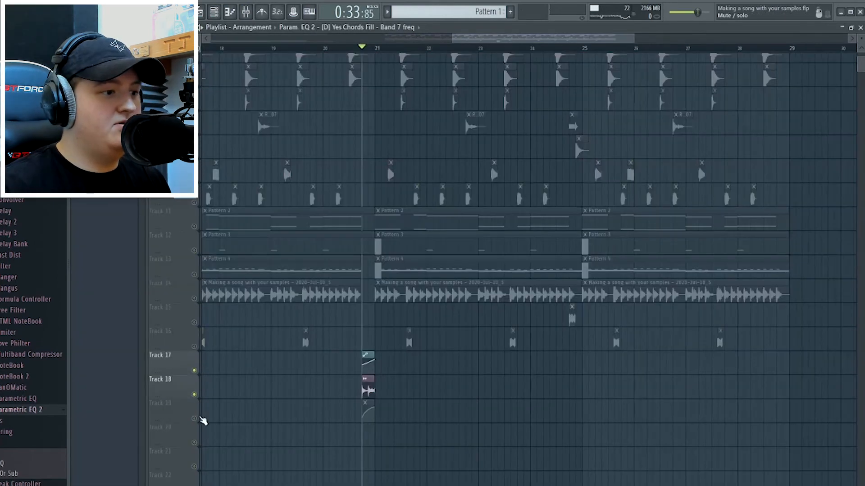
- Check the chord fill's reverb automation on Track 19 and its mixer effects, and play the drop from bar 20 with all tracks active
{"action": "left_click", "coordinate": [199, 419]}
{"action": "scroll", "coordinate": [375, 466], "scroll_direction": "up", "scroll_amount": 2}
{"action": "scroll", "coordinate": [374, 464], "scroll_direction": "up", "scroll_amount": 3}
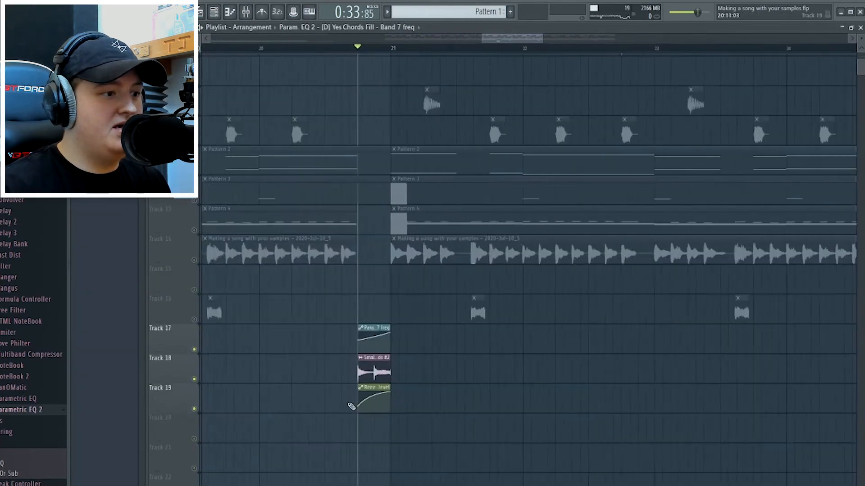
{"action": "left_click", "coordinate": [247, 12]}
{"action": "left_click", "coordinate": [739, 227]}
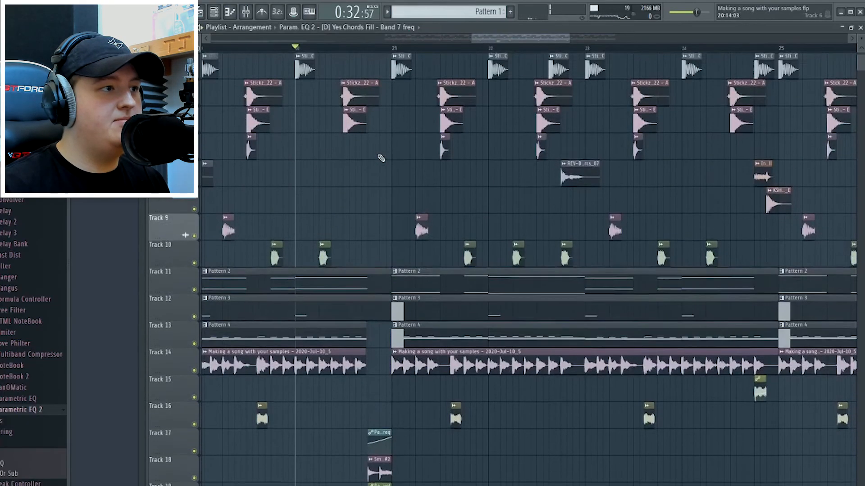
{"action": "key", "text": "space"}
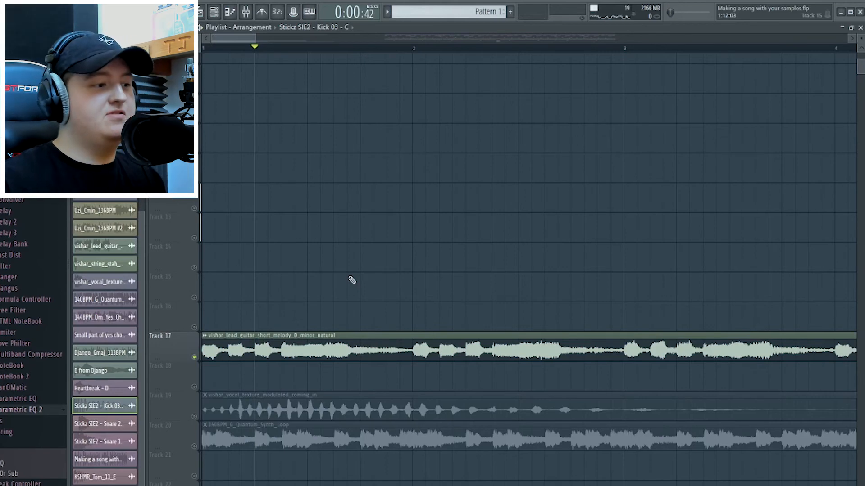
- Cut vishar_lead_guitar_short_melody_D_minor_natural on Track 17 down to its single note at 1:05:00, lasting 0:02:00, and listen to it
{"action": "scroll", "coordinate": [276, 314], "scroll_direction": "up", "scroll_amount": 5}
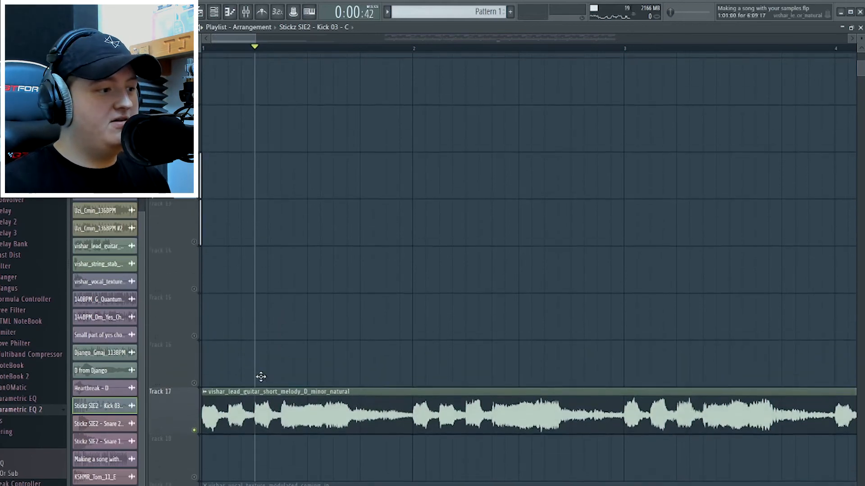
{"action": "right_click", "coordinate": [238, 411]}
{"action": "right_click", "coordinate": [347, 409]}
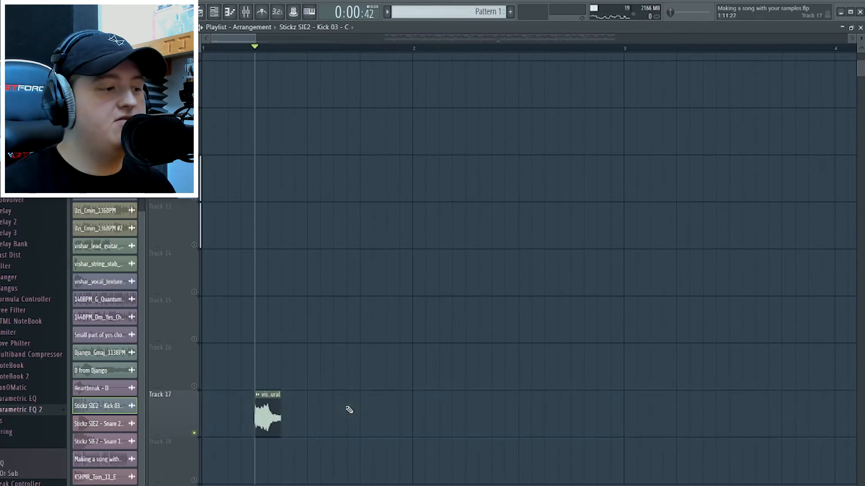
{"action": "scroll", "coordinate": [251, 434], "scroll_direction": "up", "scroll_amount": 2}
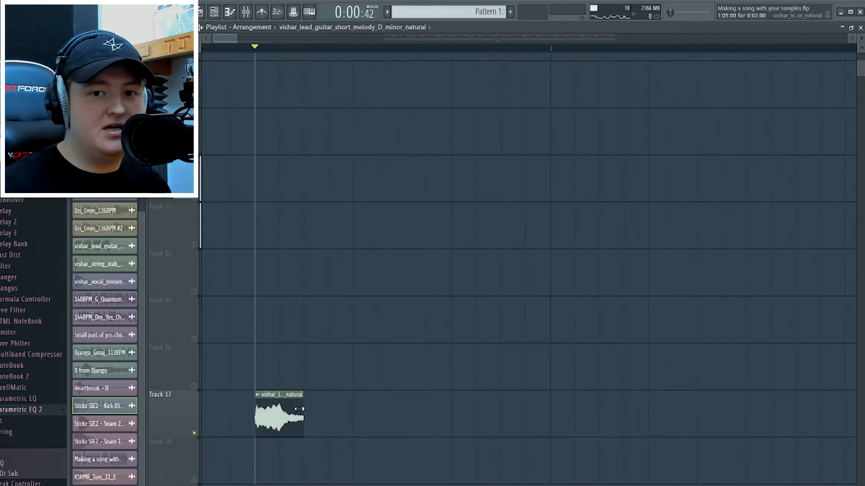
{"action": "key", "text": "space"}
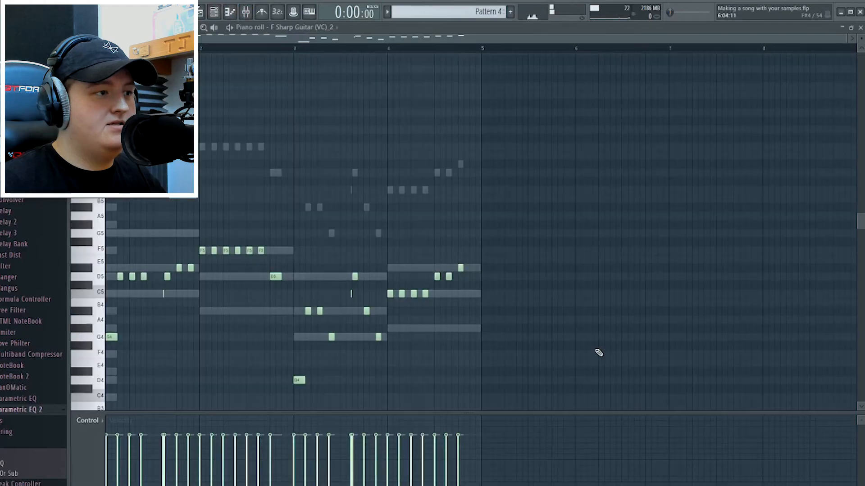
- Check the [D] Lead 3 (VC) mixer insert and audition the F Sharp Guitar (VC)_2 layer in Pattern 4
{"action": "left_click", "coordinate": [246, 12]}
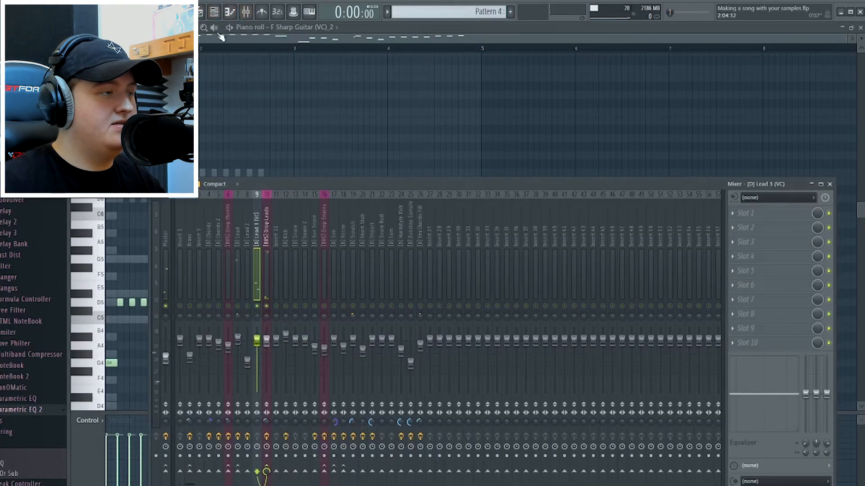
{"action": "left_click", "coordinate": [246, 12]}
{"action": "scroll", "coordinate": [273, 108], "scroll_direction": "down", "scroll_amount": 2}
{"action": "key", "text": "space"}
{"action": "key", "text": "F6"}
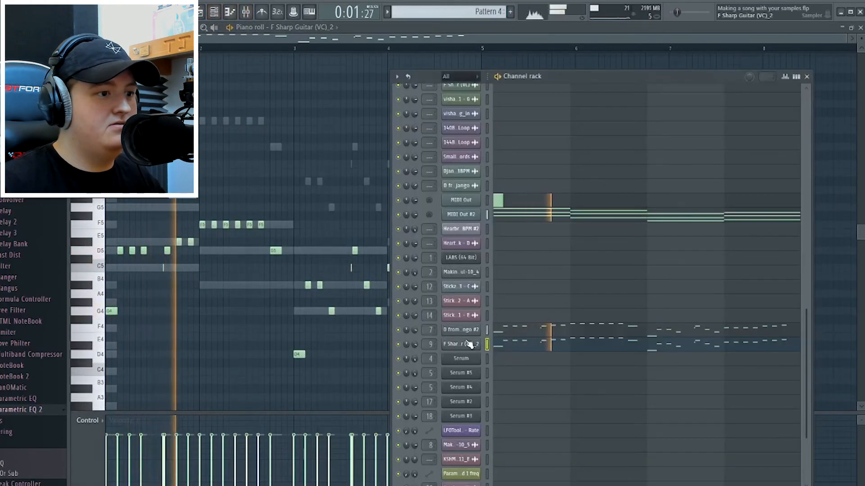
{"action": "left_click", "coordinate": [469, 344]}
{"action": "right_click", "coordinate": [250, 108]}
{"action": "key", "text": "space"}
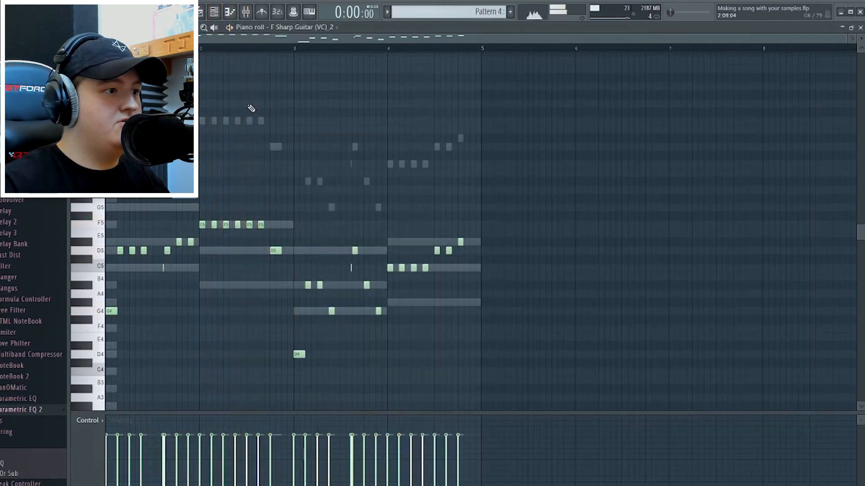
- Transpose the F Sharp Guitar (VC)_2 notes in Pattern 4 up one octave and play the pattern
{"action": "key", "text": "ctrl+Up"}
{"action": "scroll", "coordinate": [278, 129], "scroll_direction": "up", "scroll_amount": 1}
{"action": "left_click", "coordinate": [215, 14]}
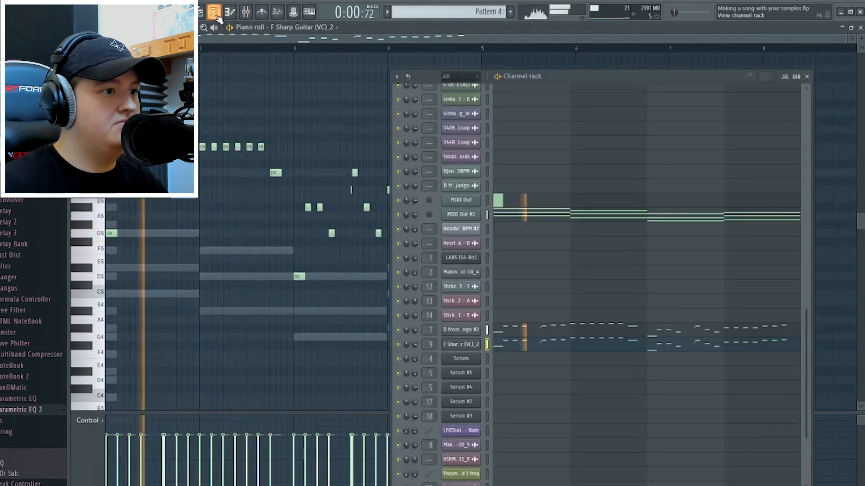
{"action": "left_click", "coordinate": [466, 346]}
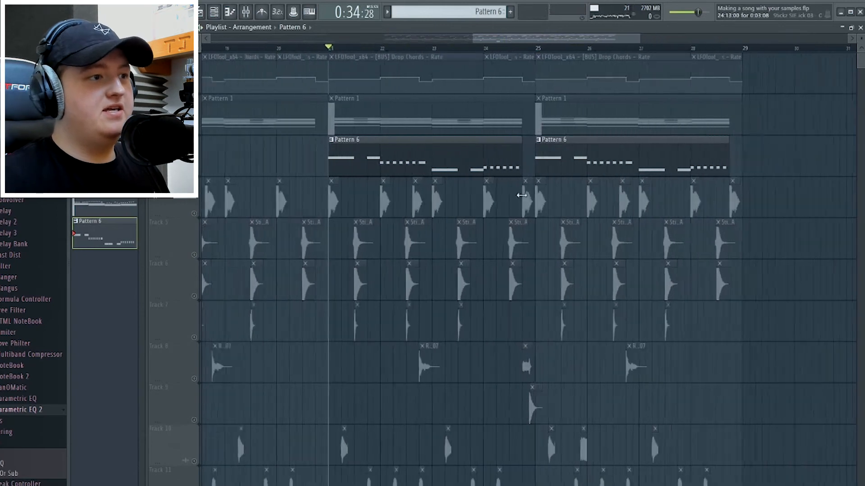
- Compare the Pattern 6 chord layer on Track 3 with Pattern 1 and check the effects on the [D] Chord Layering insert
{"action": "key", "text": "F7"}
{"action": "key", "text": "F5"}
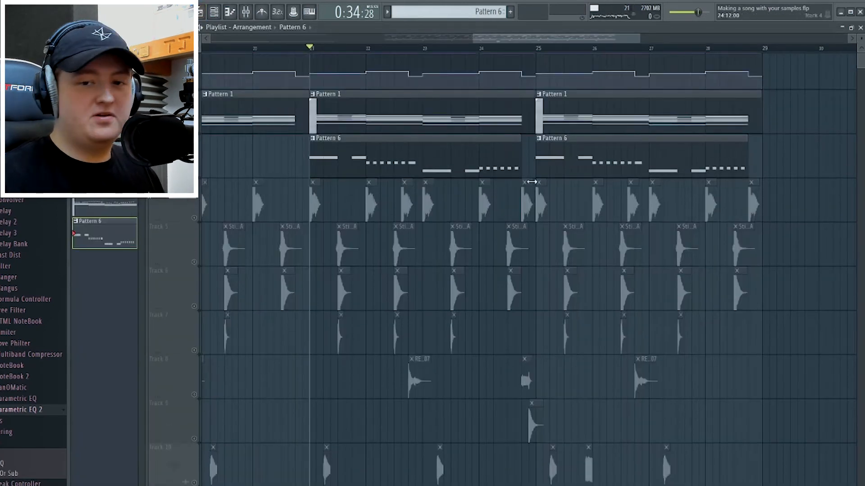
{"action": "scroll", "coordinate": [493, 176], "scroll_direction": "up", "scroll_amount": 1}
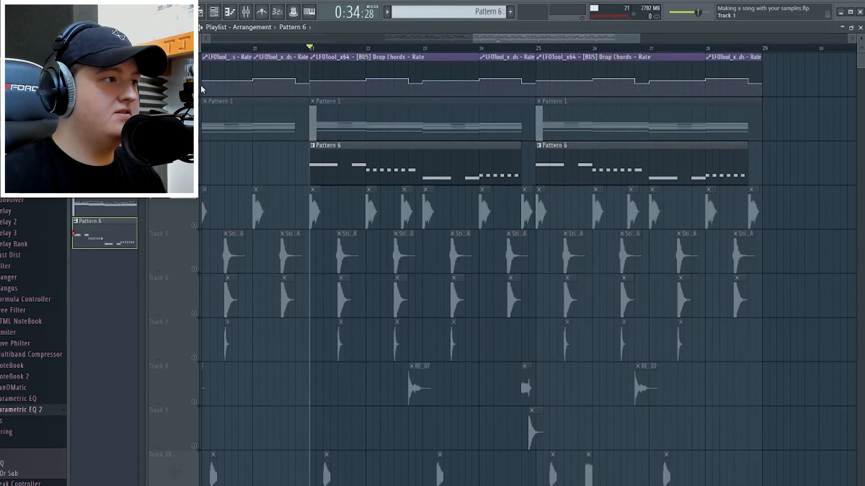
{"action": "double_click", "coordinate": [420, 148]}
{"action": "left_click", "coordinate": [246, 12]}
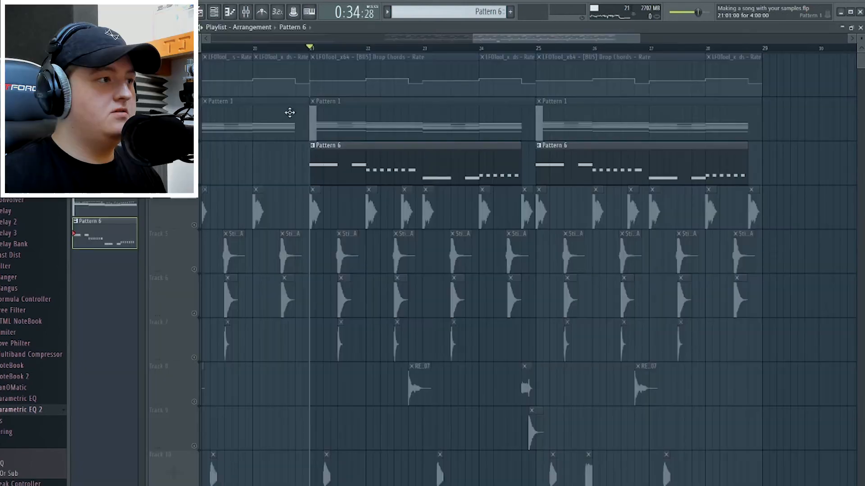
{"action": "scroll", "coordinate": [290, 113], "scroll_direction": "down", "scroll_amount": 3}
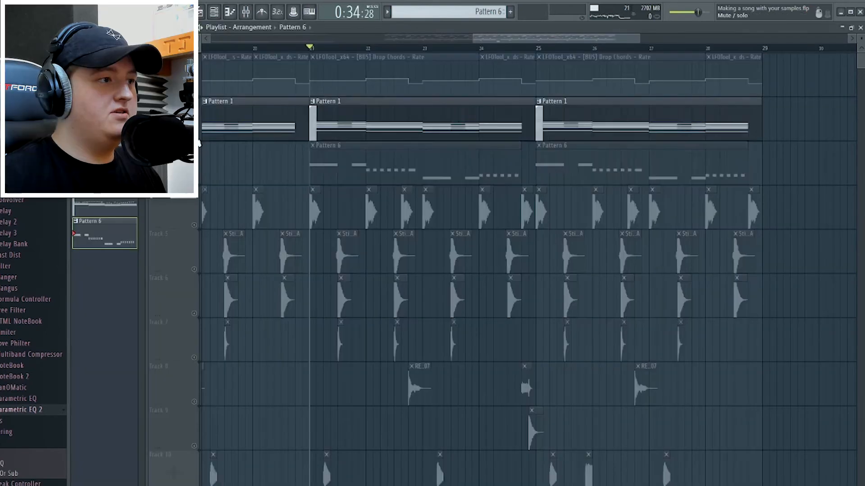
{"action": "scroll", "coordinate": [424, 149], "scroll_direction": "down", "scroll_amount": 4}
{"action": "left_click", "coordinate": [246, 13]}
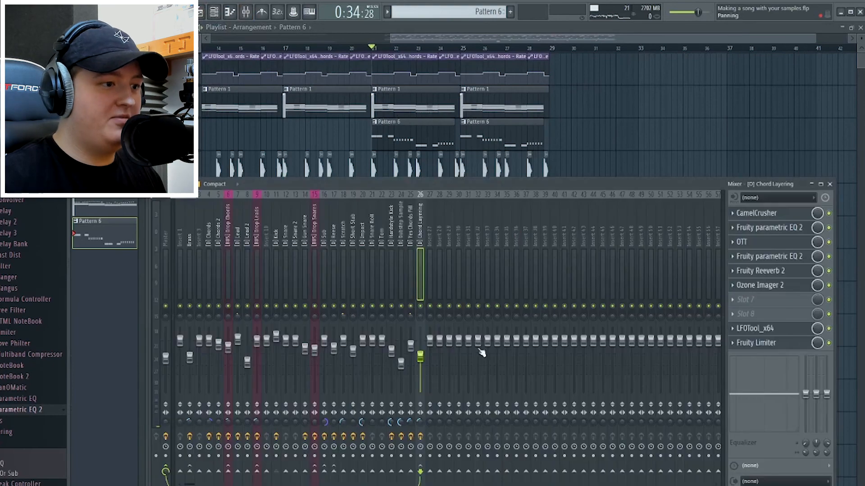
{"action": "key", "text": "F9"}
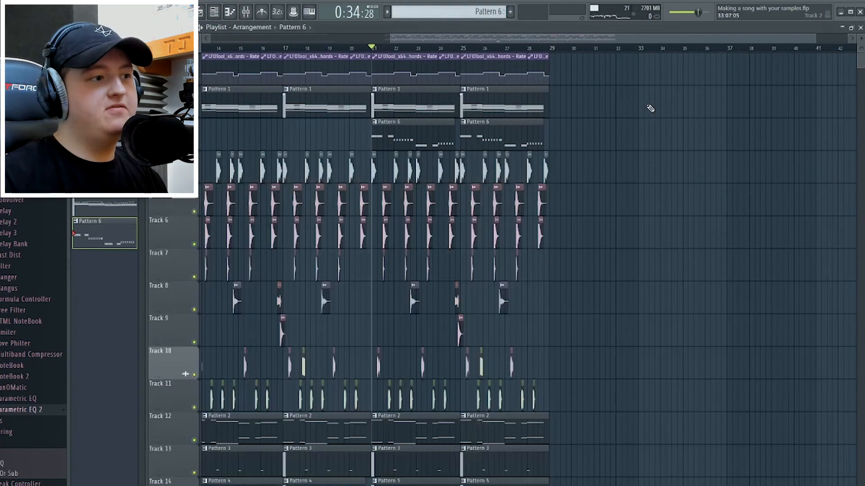
- Play the drop's second half from bar 21 with the chord layer and all tracks active
{"action": "scroll", "coordinate": [418, 81], "scroll_direction": "up", "scroll_amount": 4}
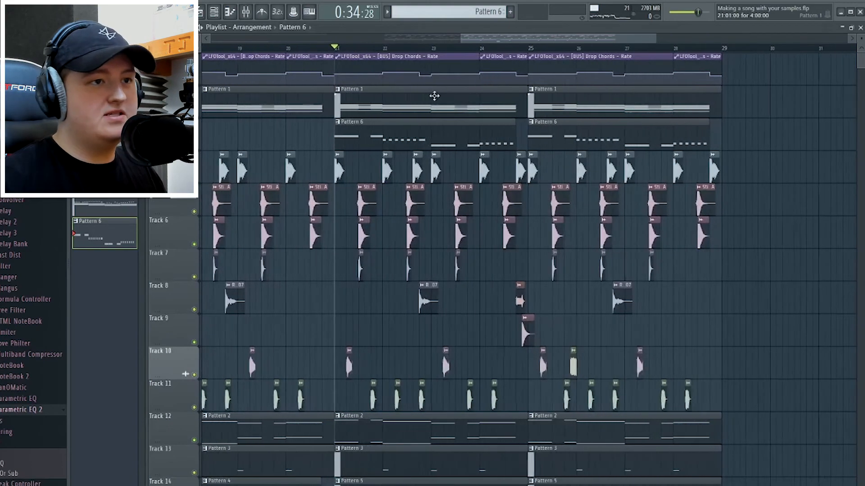
{"action": "scroll", "coordinate": [435, 96], "scroll_direction": "down", "scroll_amount": 1}
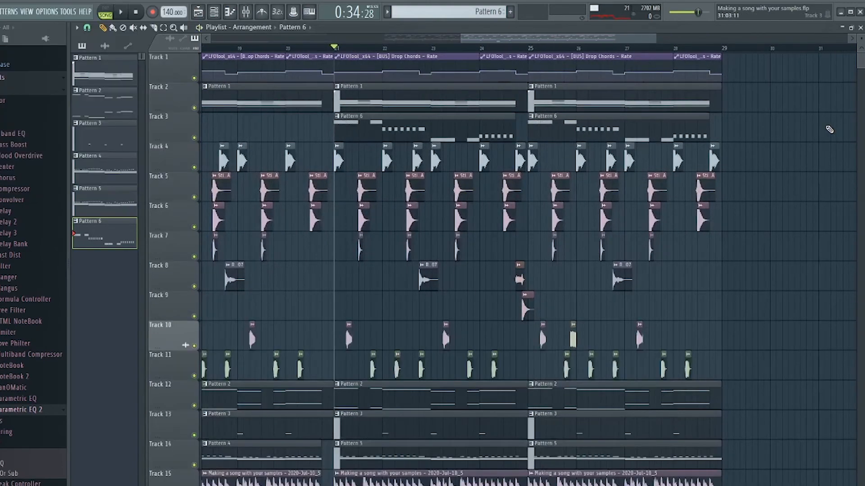
{"action": "key", "text": "space"}
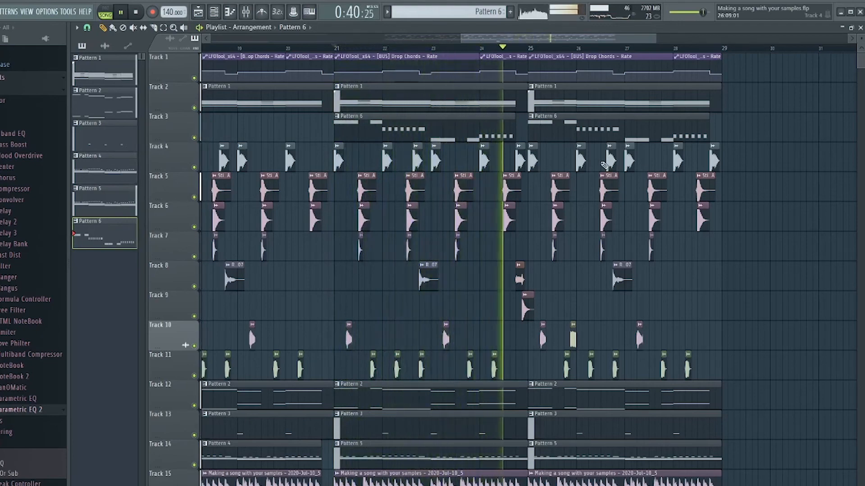
{"action": "scroll", "coordinate": [604, 165], "scroll_direction": "down", "scroll_amount": 2}
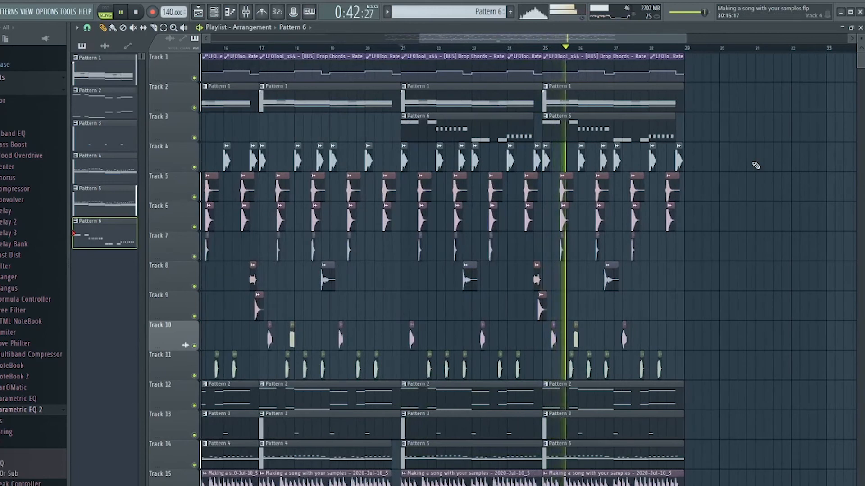